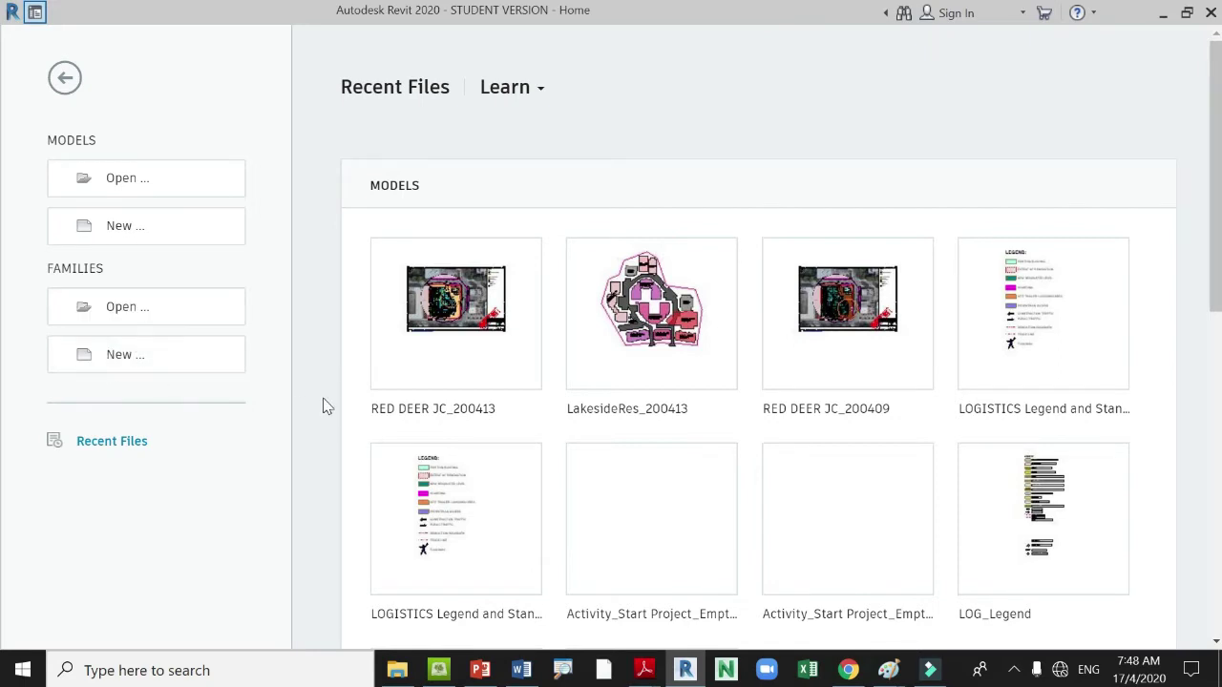
# Create a new family from the Metric Generic Annotation.rft template in the Annotations folder.
pyautogui.click(134, 362)
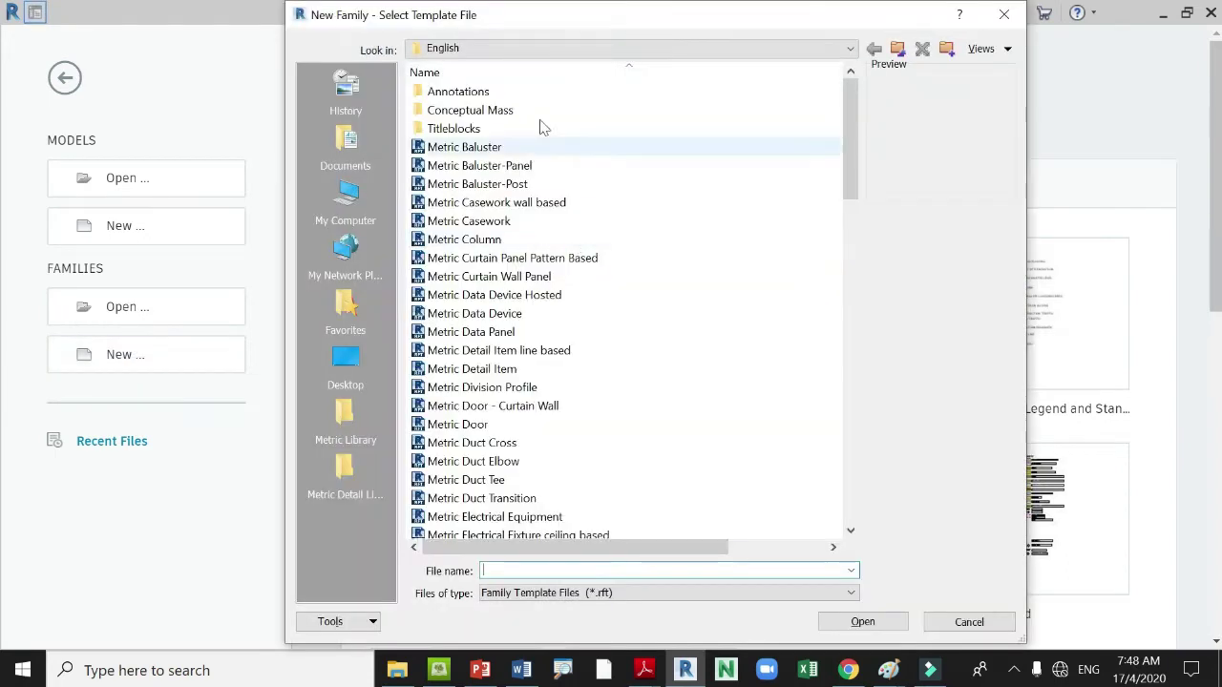
pyautogui.click(472, 95)
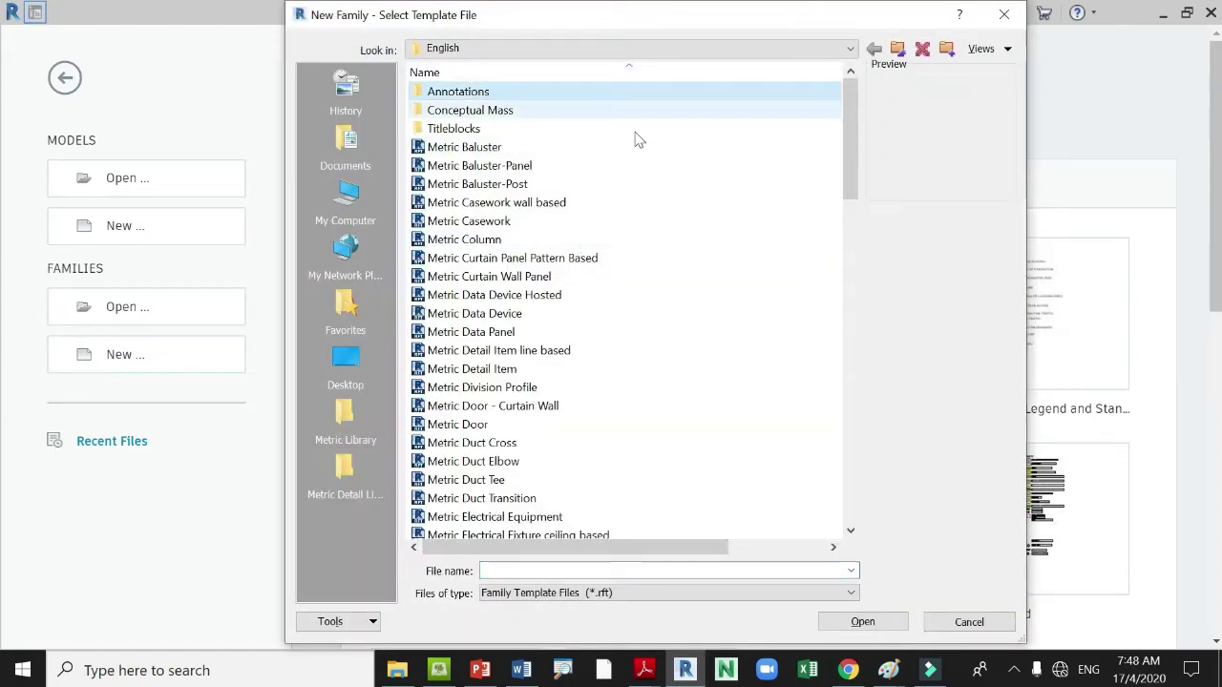
pyautogui.doubleClick(462, 97)
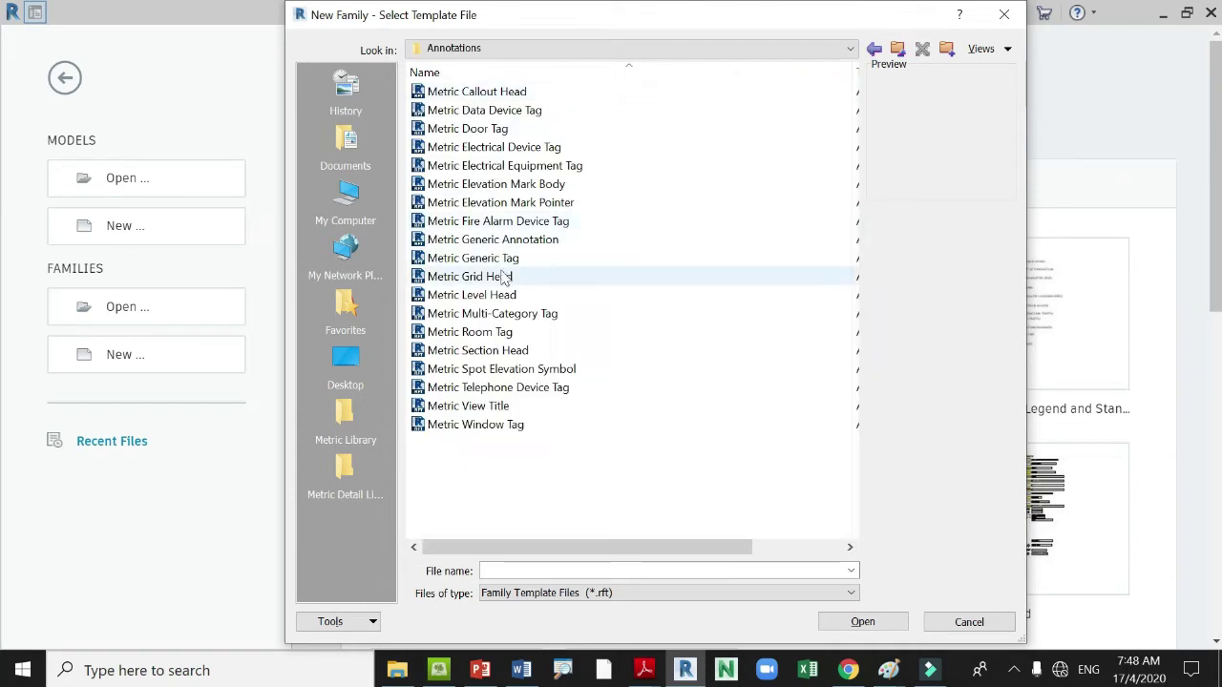
pyautogui.click(480, 246)
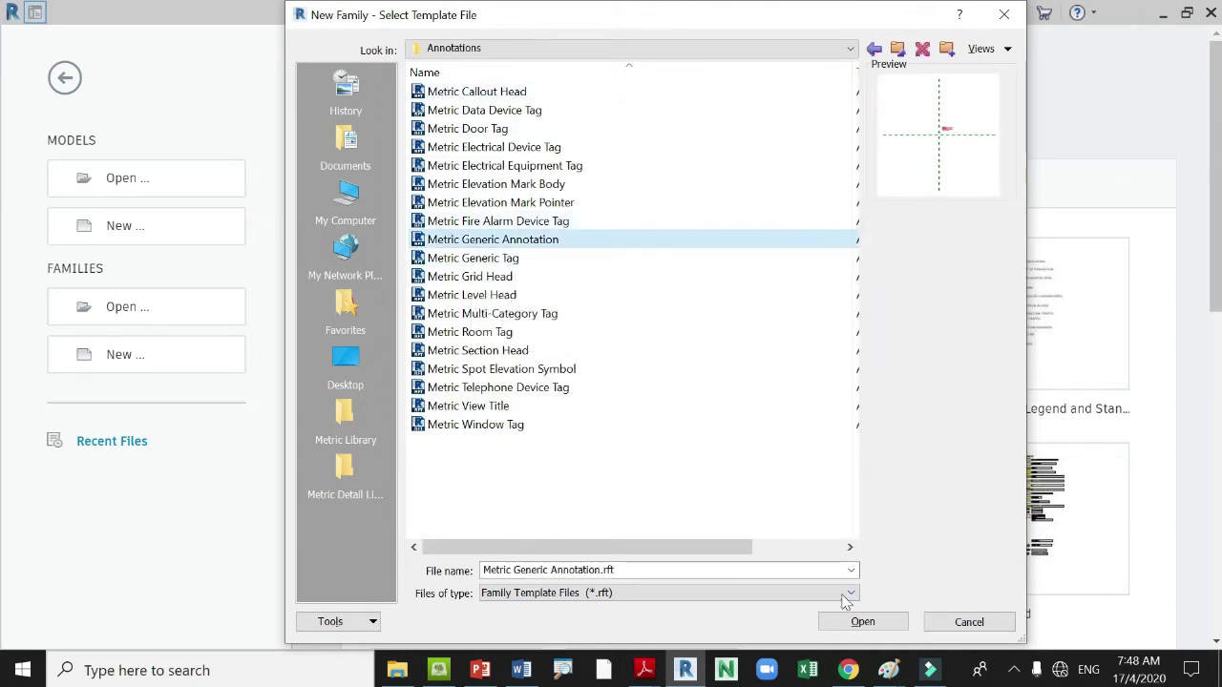
pyautogui.click(862, 623)
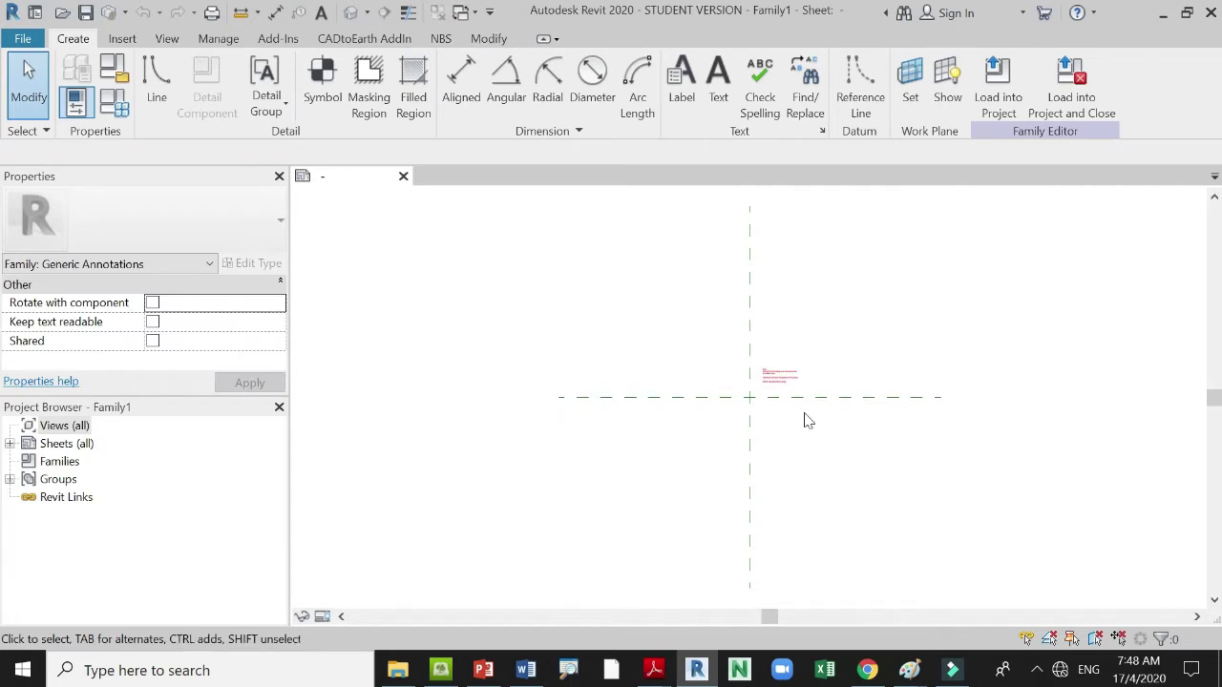
# Delete the template's instruction note and start the Label tool from the Create tab.
pyautogui.scroll(5, 806, 421)
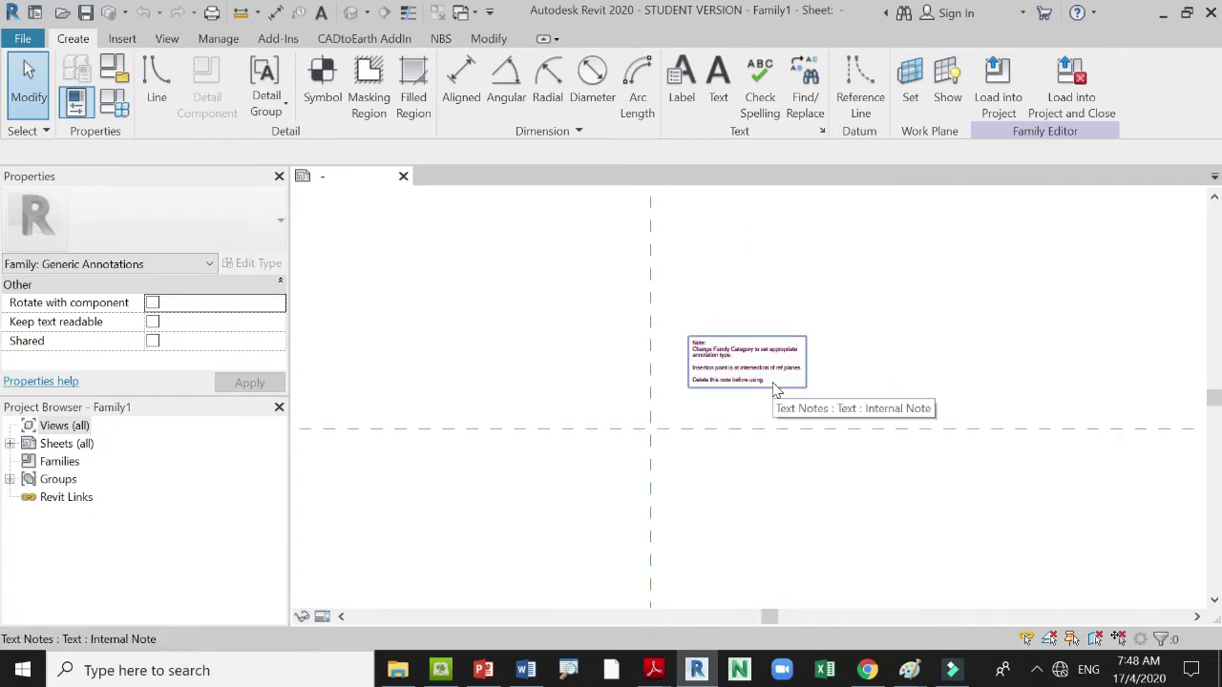
pyautogui.click(775, 388)
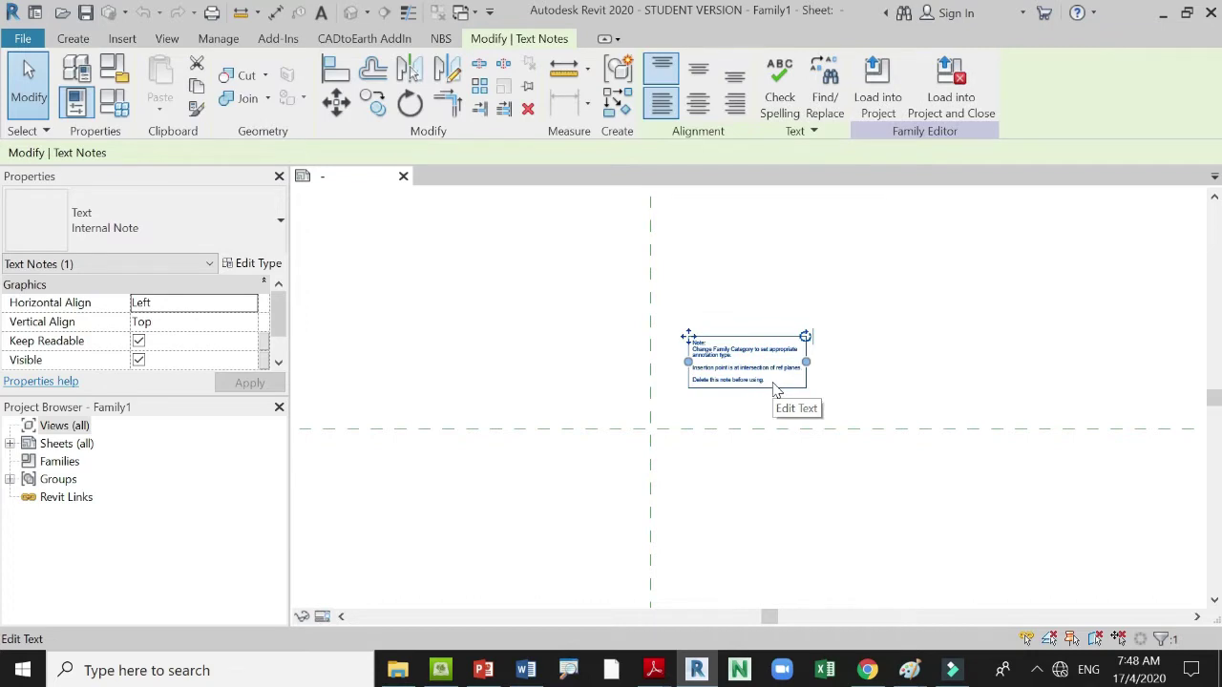
pyautogui.click(528, 109)
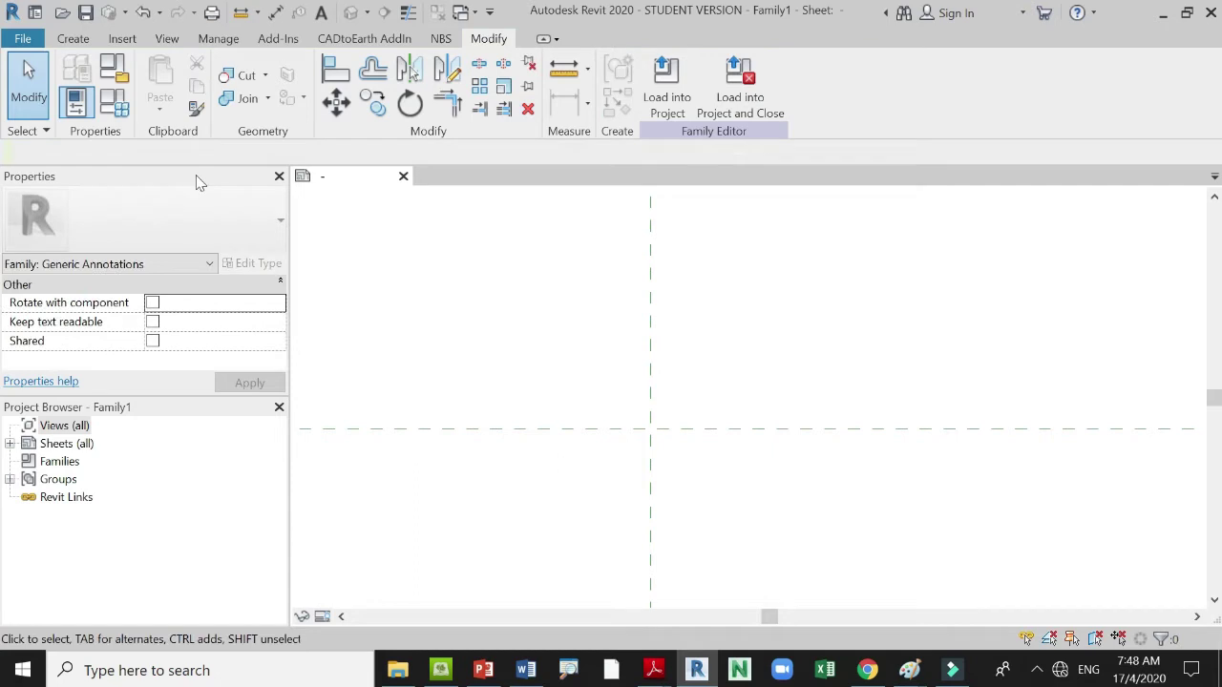
pyautogui.click(83, 42)
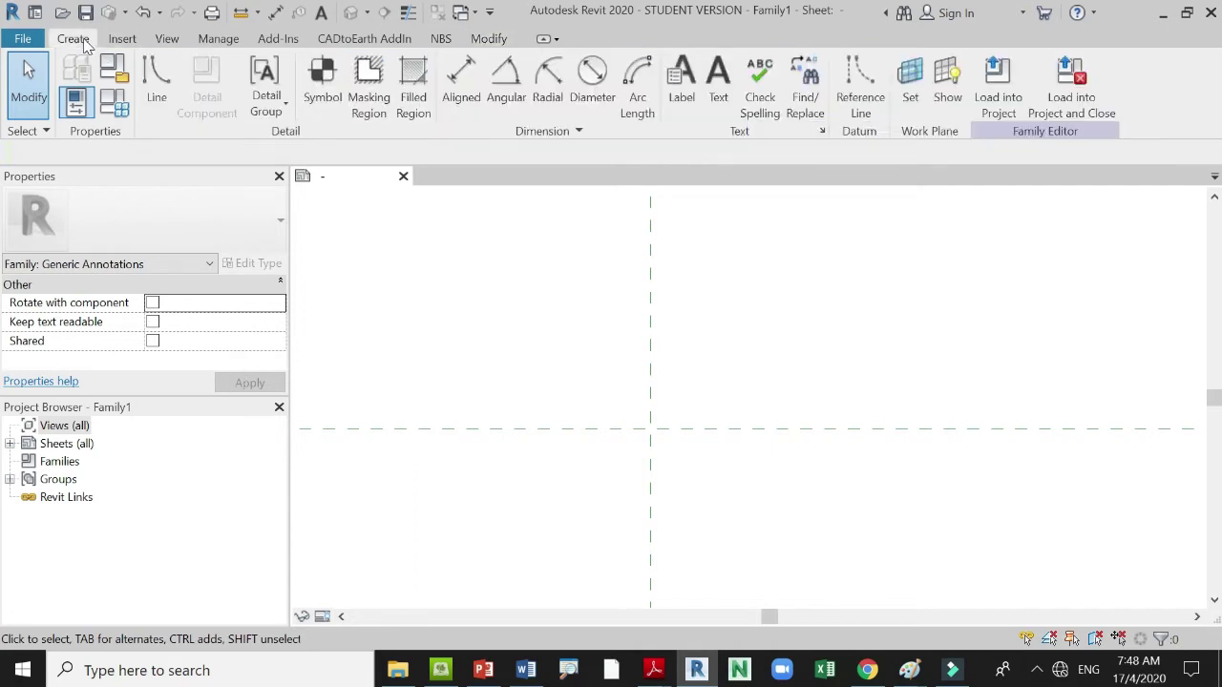
pyautogui.click(682, 98)
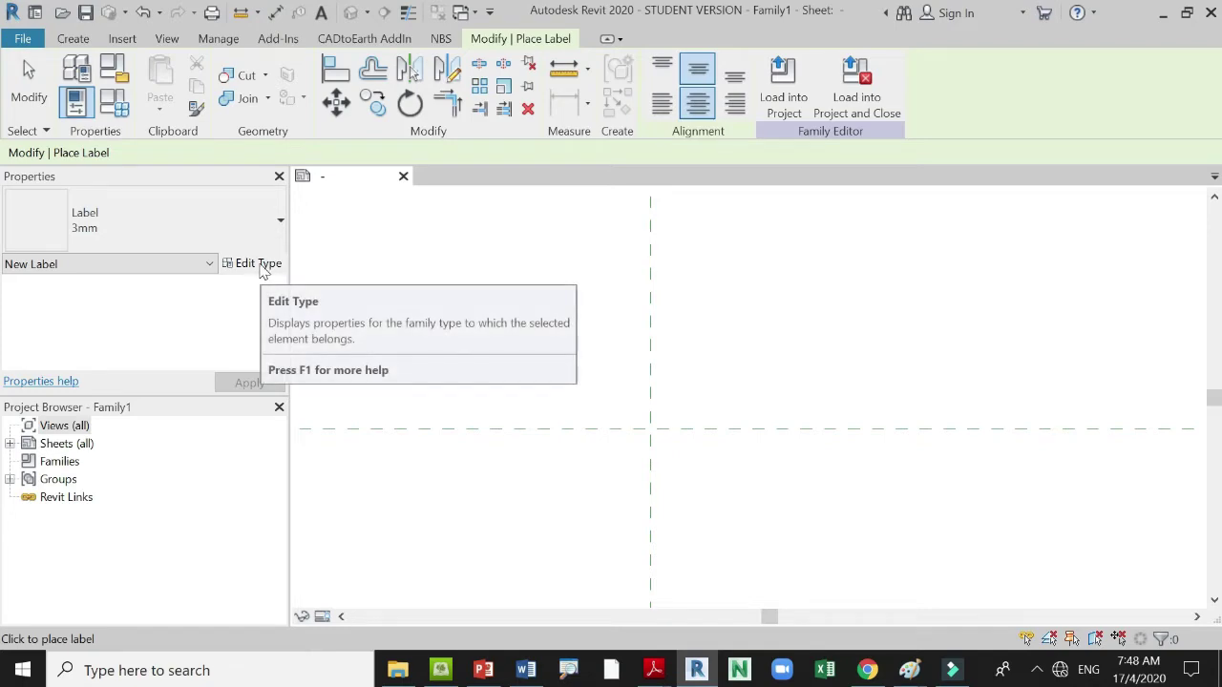
# Change the 3mm label type's Color from Black to Red and confirm the type properties.
pyautogui.click(256, 267)
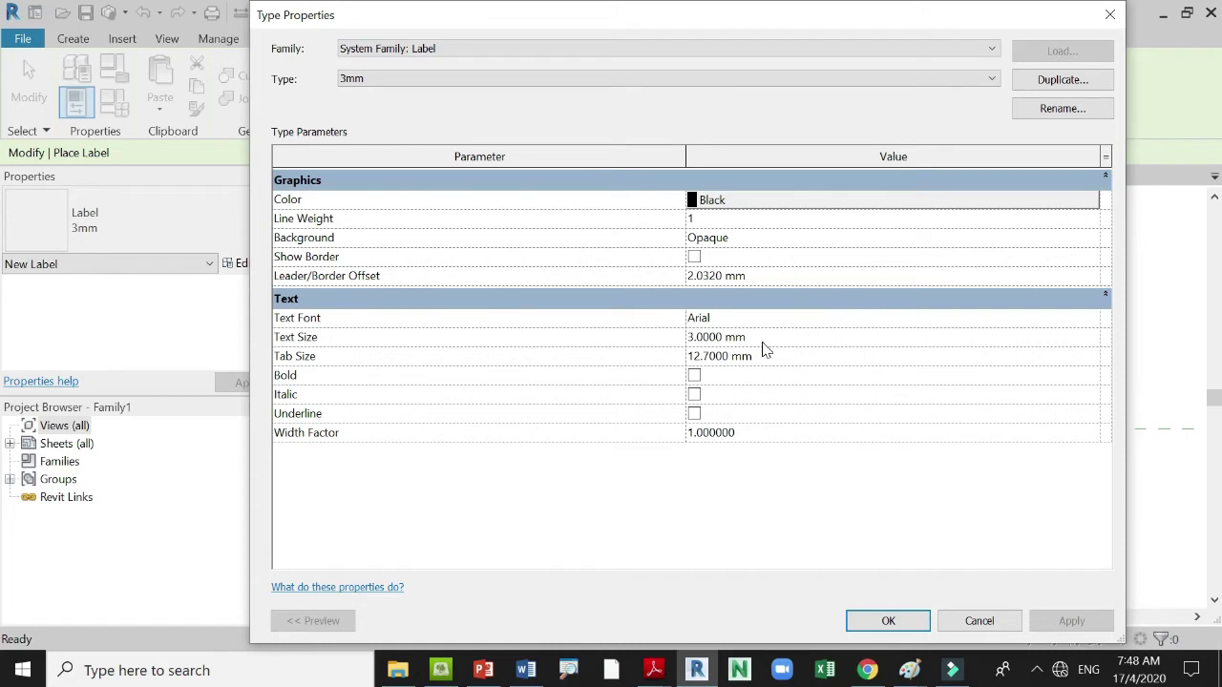
pyautogui.click(857, 202)
pyautogui.click(857, 202)
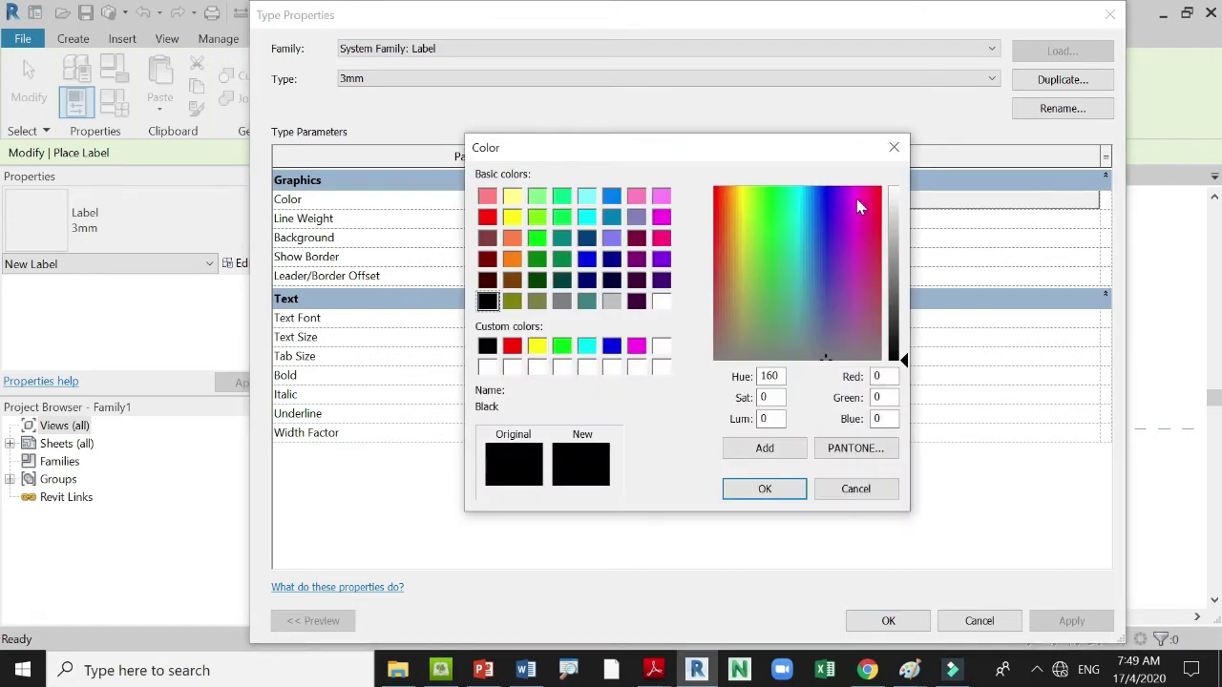
pyautogui.click(490, 218)
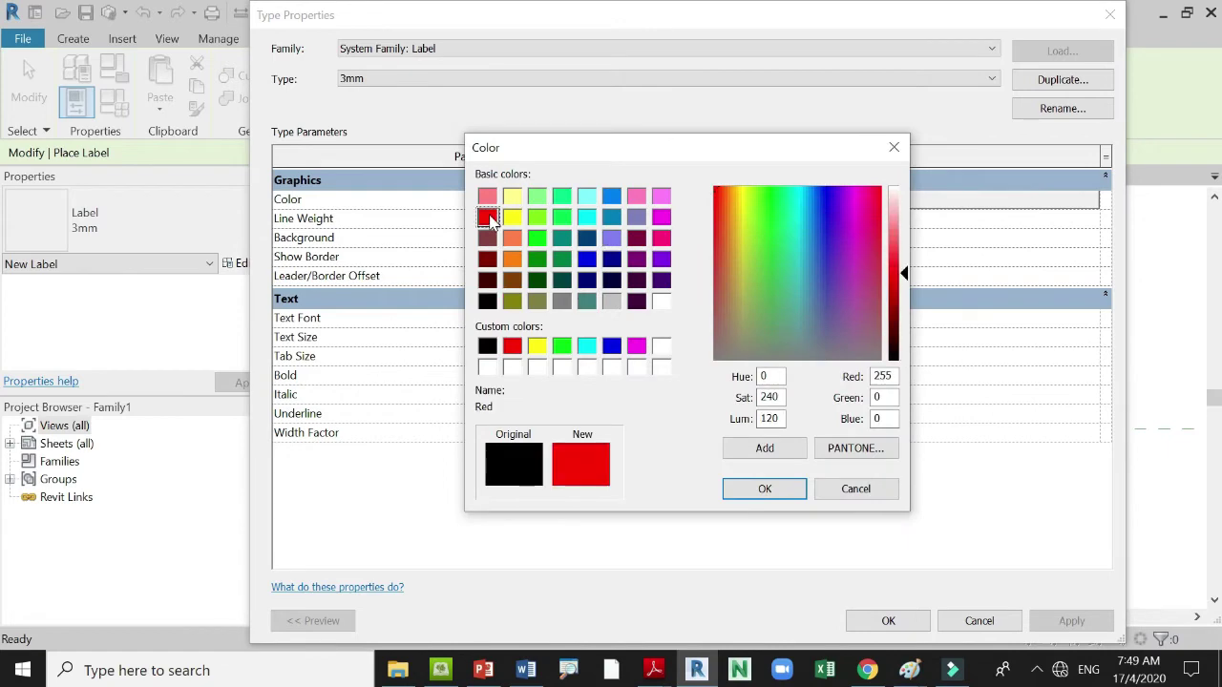
pyautogui.click(764, 489)
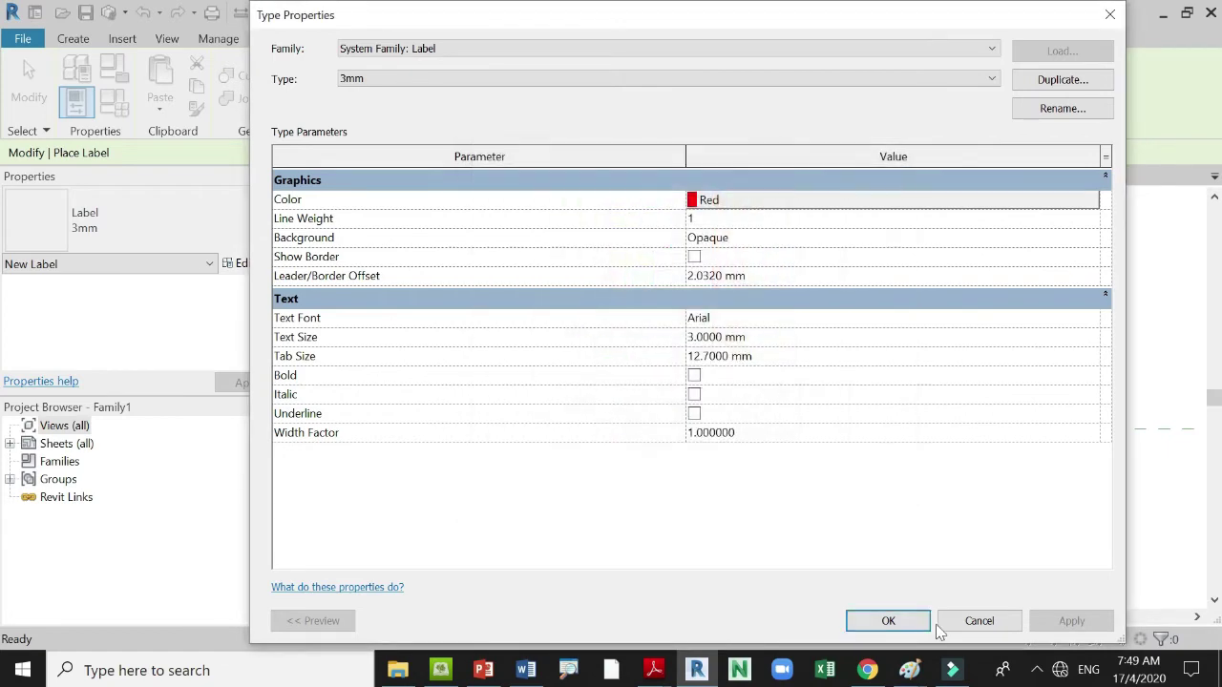
pyautogui.click(887, 618)
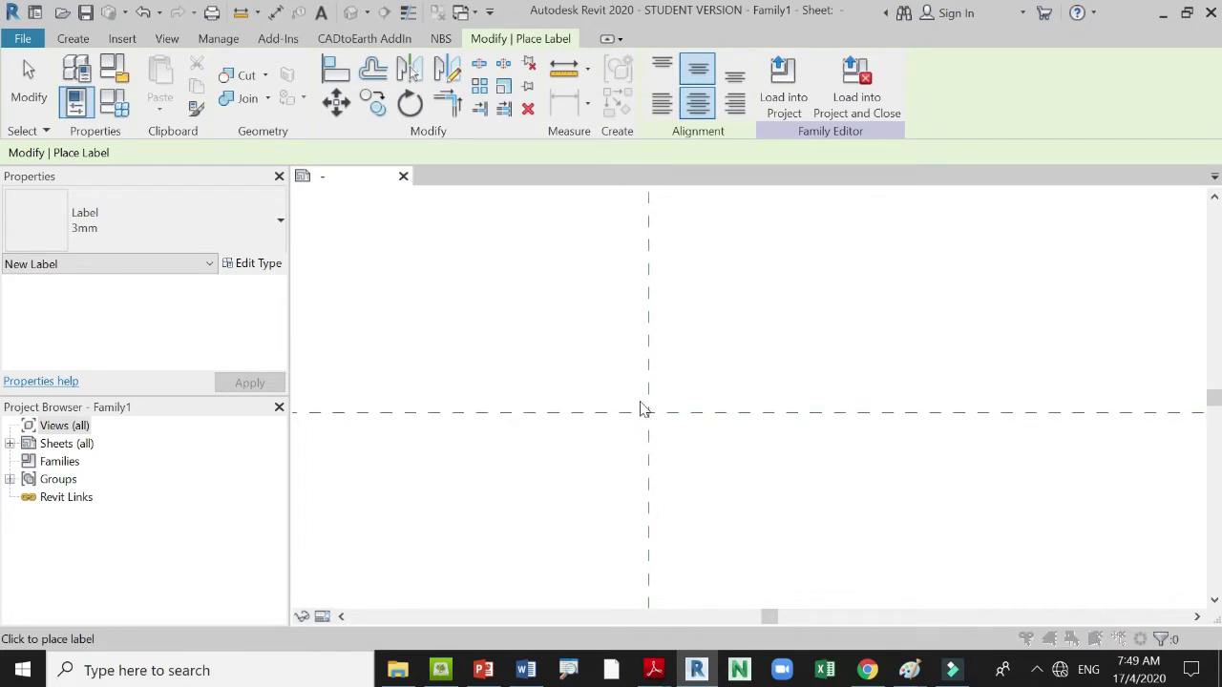
# Place a label at the plane intersection and create an instance Text-type parameter named Text.
pyautogui.click(640, 402)
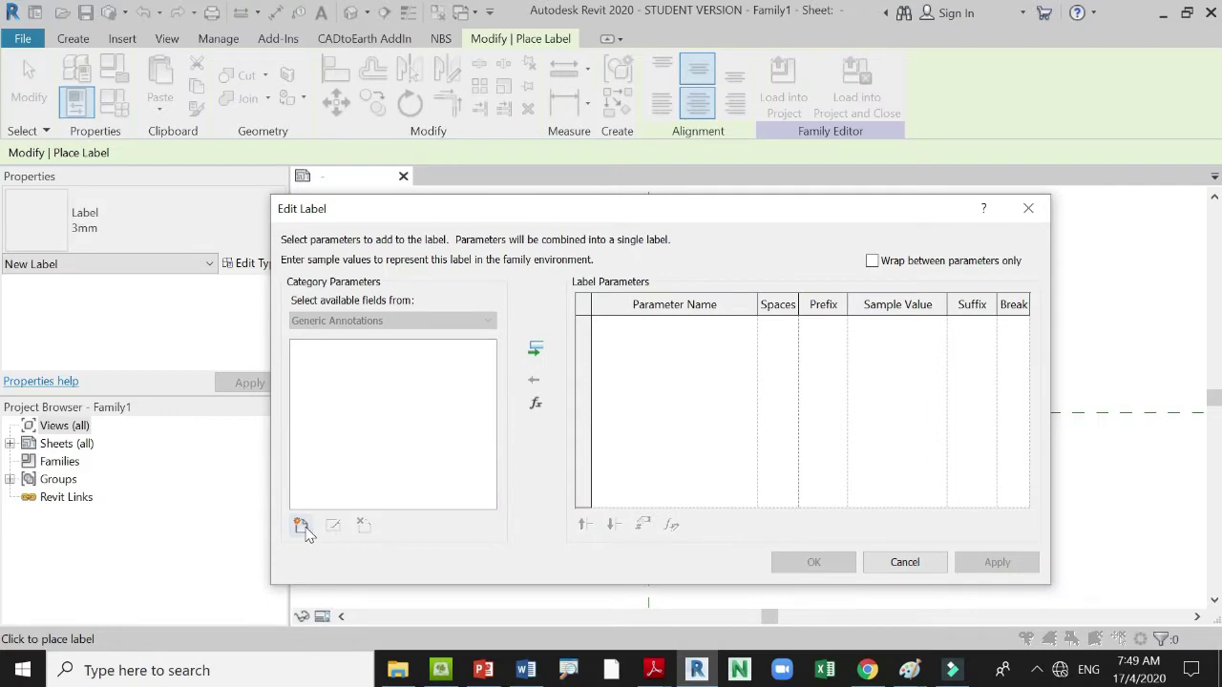
pyautogui.click(304, 529)
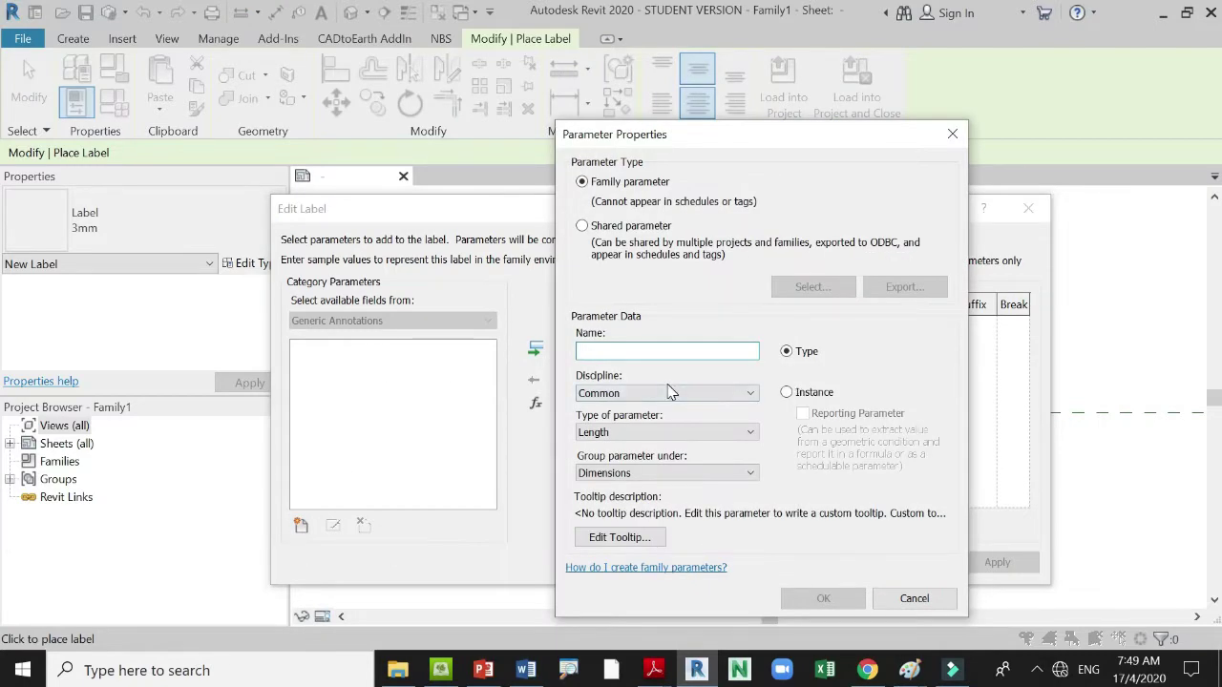
pyautogui.write('Text')
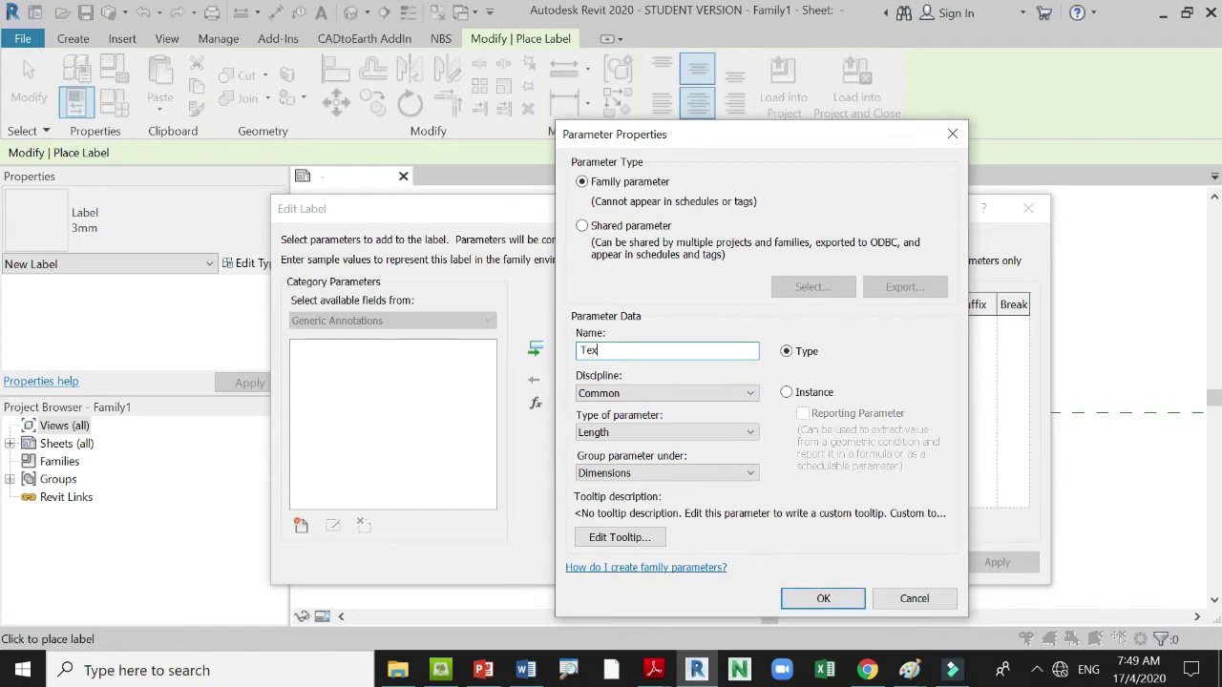
pyautogui.click(634, 439)
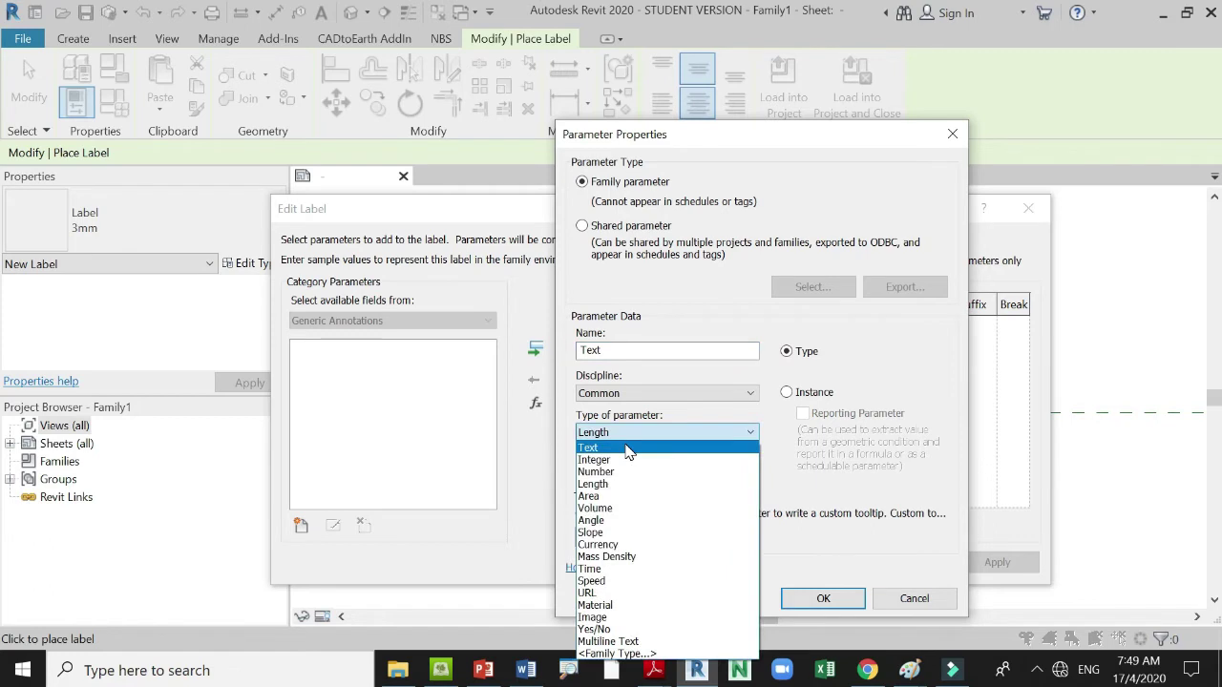
pyautogui.click(630, 447)
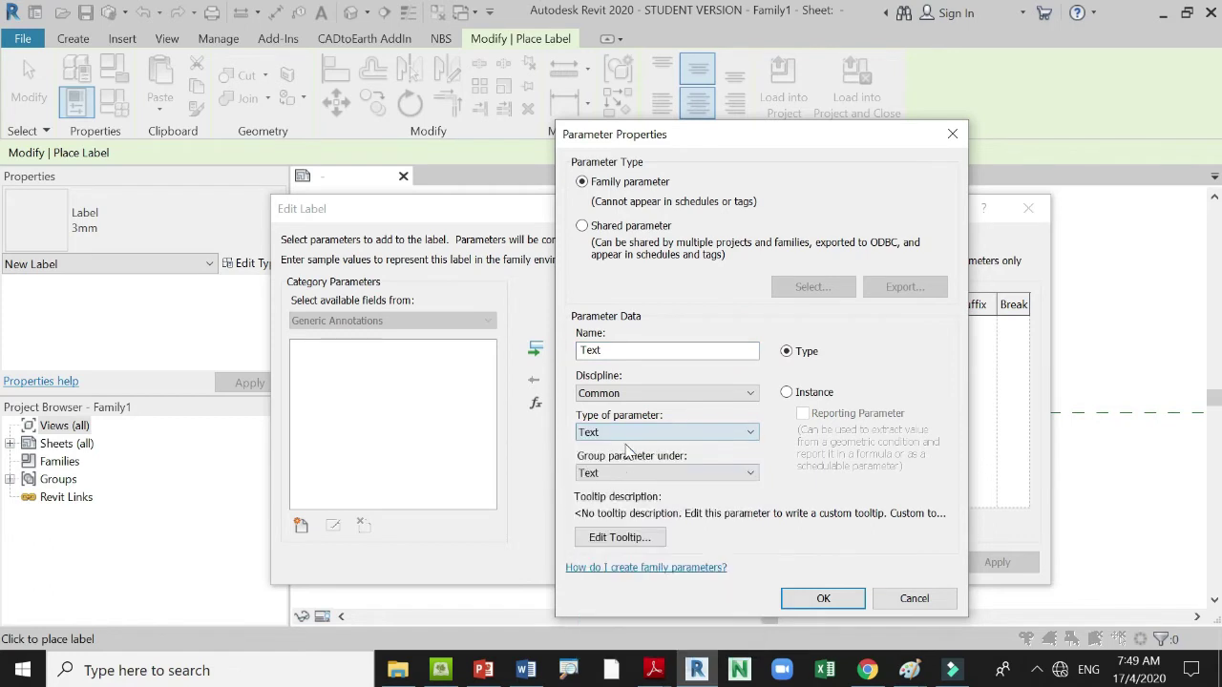
pyautogui.click(786, 392)
pyautogui.click(821, 598)
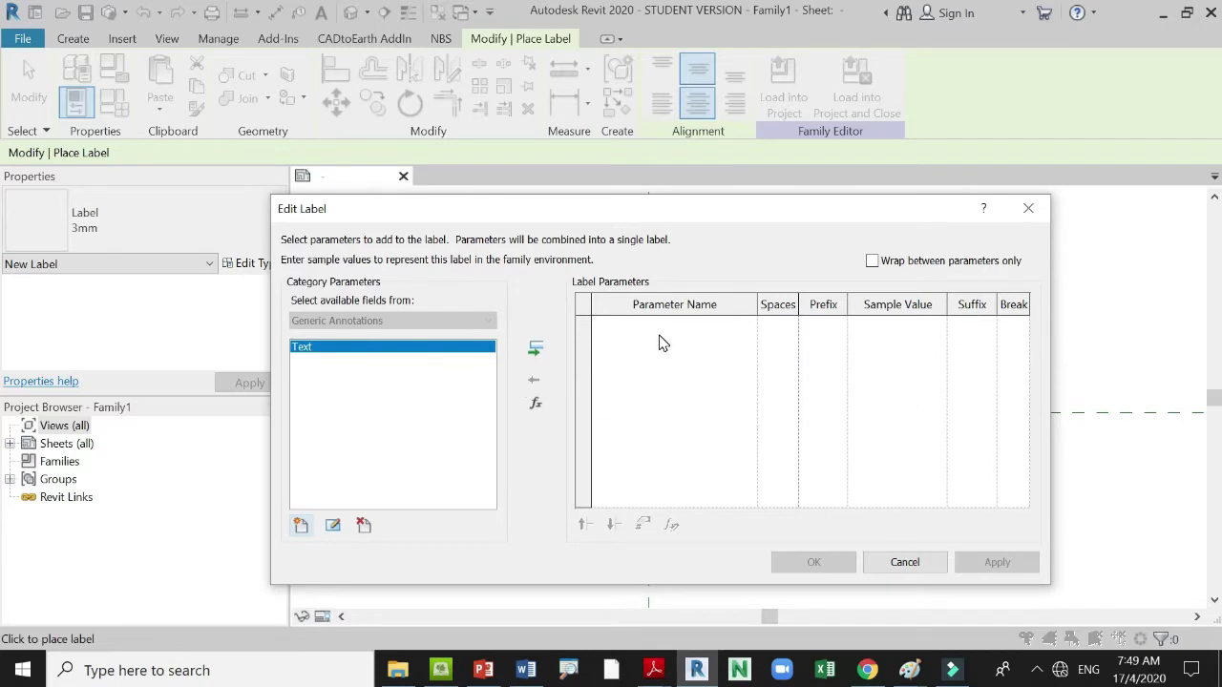
# Add the Text parameter to the label with sample value X.
pyautogui.click(538, 351)
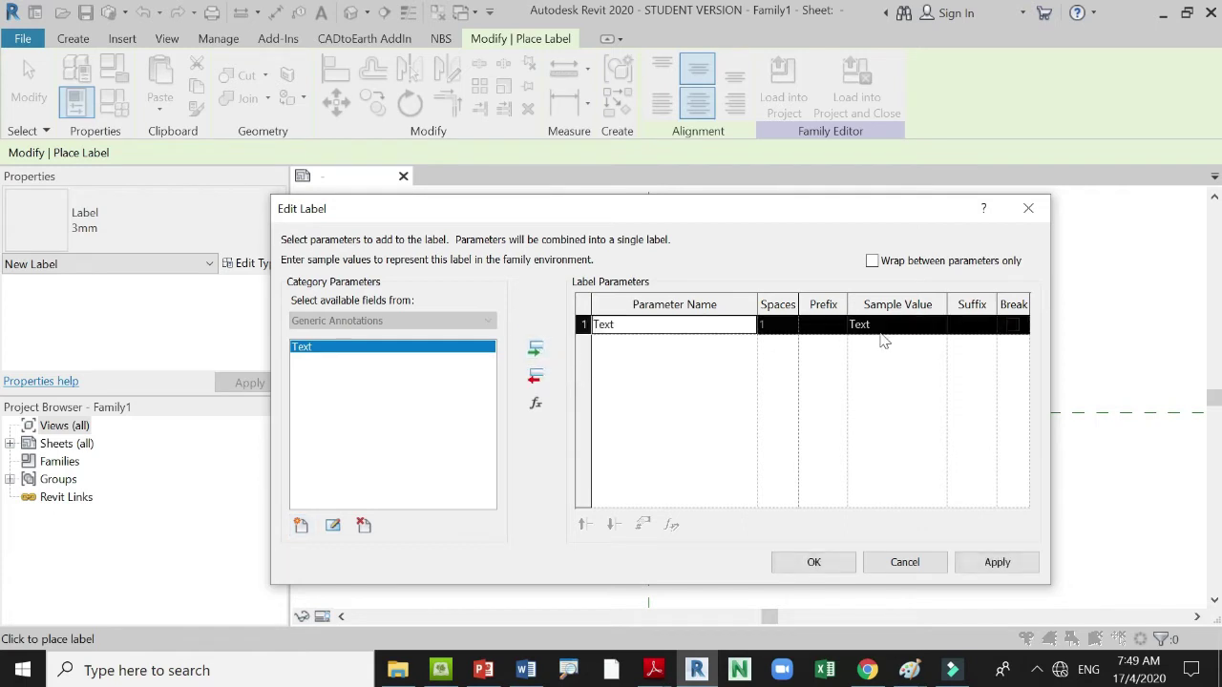
pyautogui.click(884, 329)
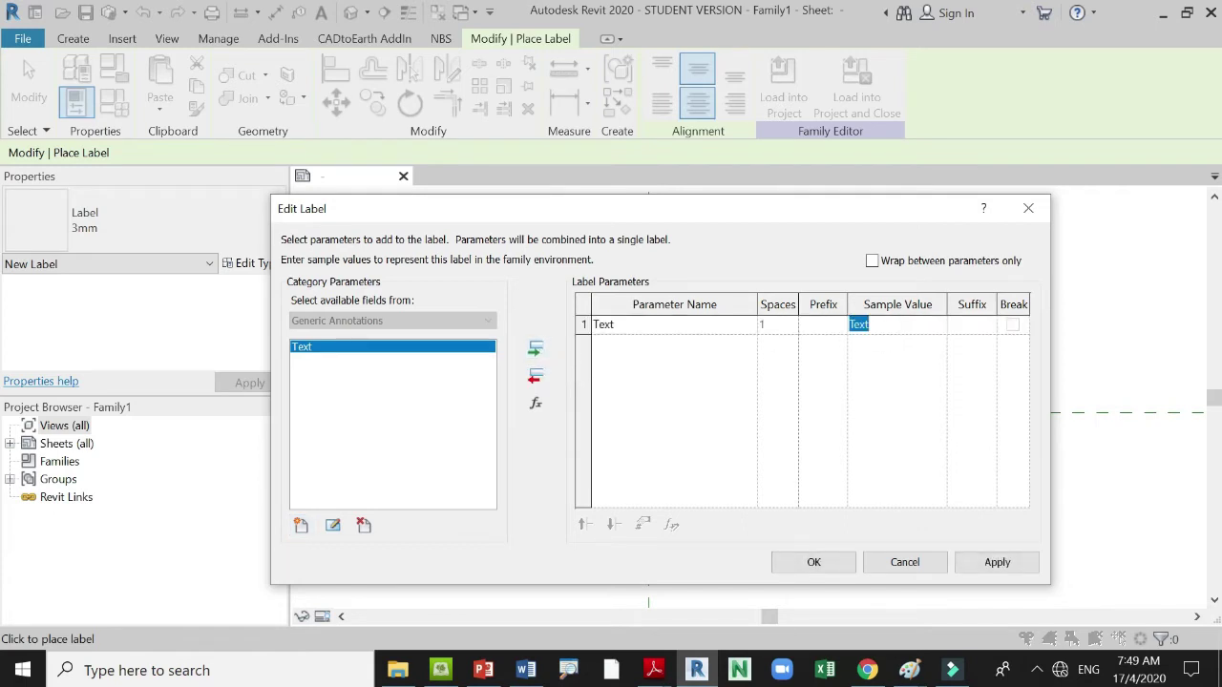
pyautogui.write('X')
# Place the red X label at the reference-plane intersection and drag it into position.
pyautogui.click(811, 563)
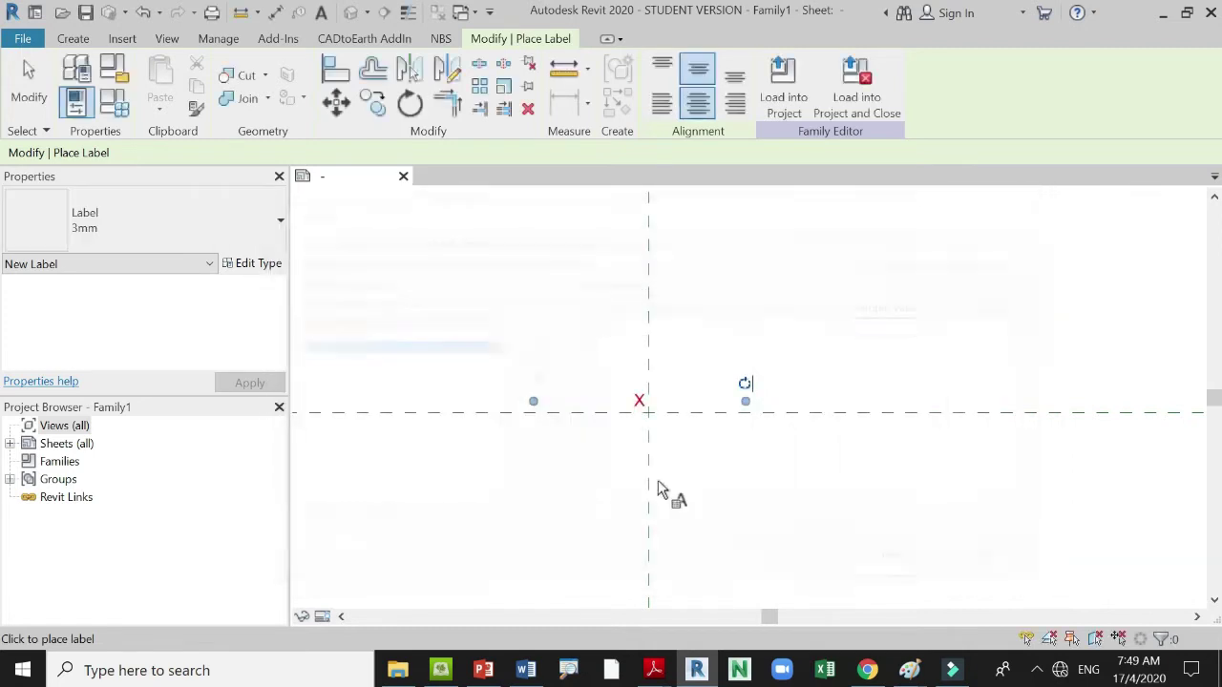
pyautogui.scroll(3, 641, 404)
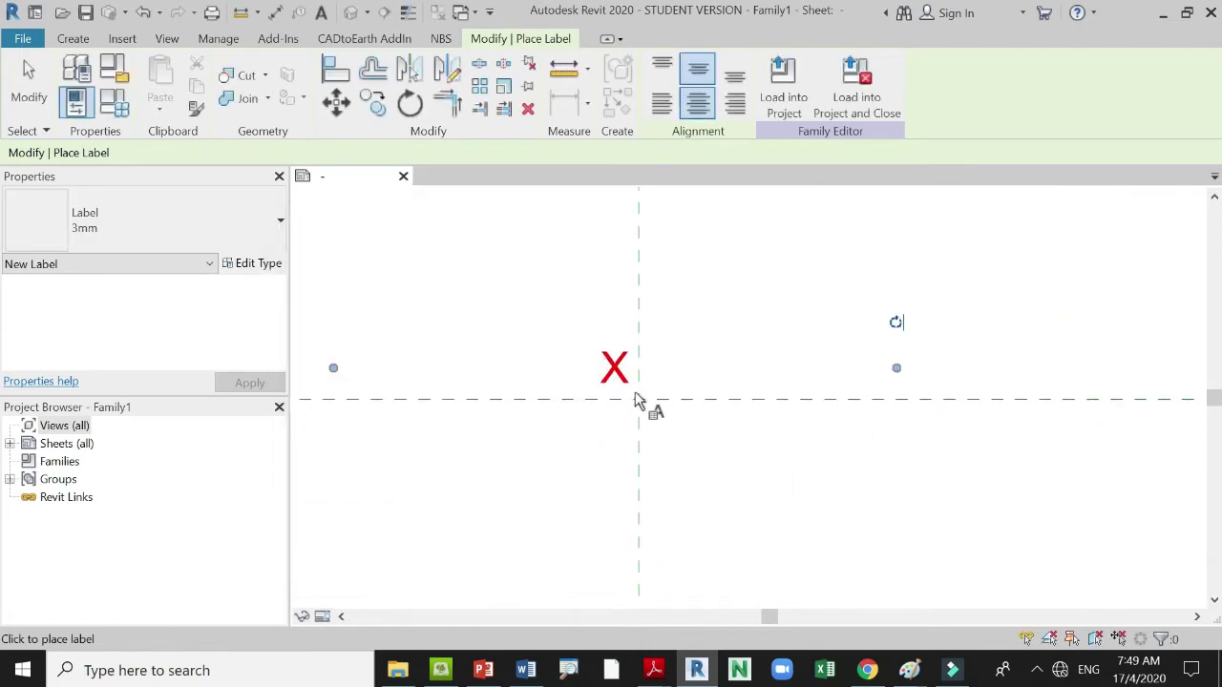
pyautogui.click(634, 399)
pyautogui.press('Escape')
pyautogui.click(614, 367)
pyautogui.moveTo(614, 367); pyautogui.dragTo(640, 399)
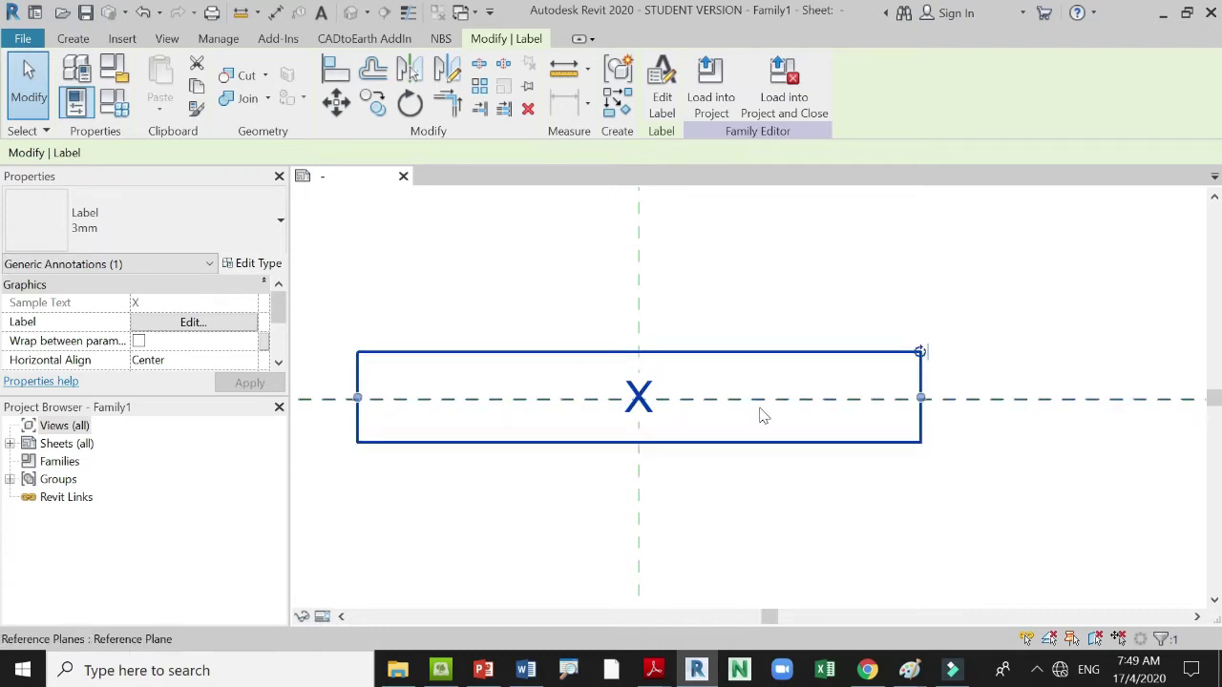
# Reopen the label's parameters, change the sample value from R back to X, and deselect.
pyautogui.scroll(-1, 219, 344)
pyautogui.scroll(1, 219, 344)
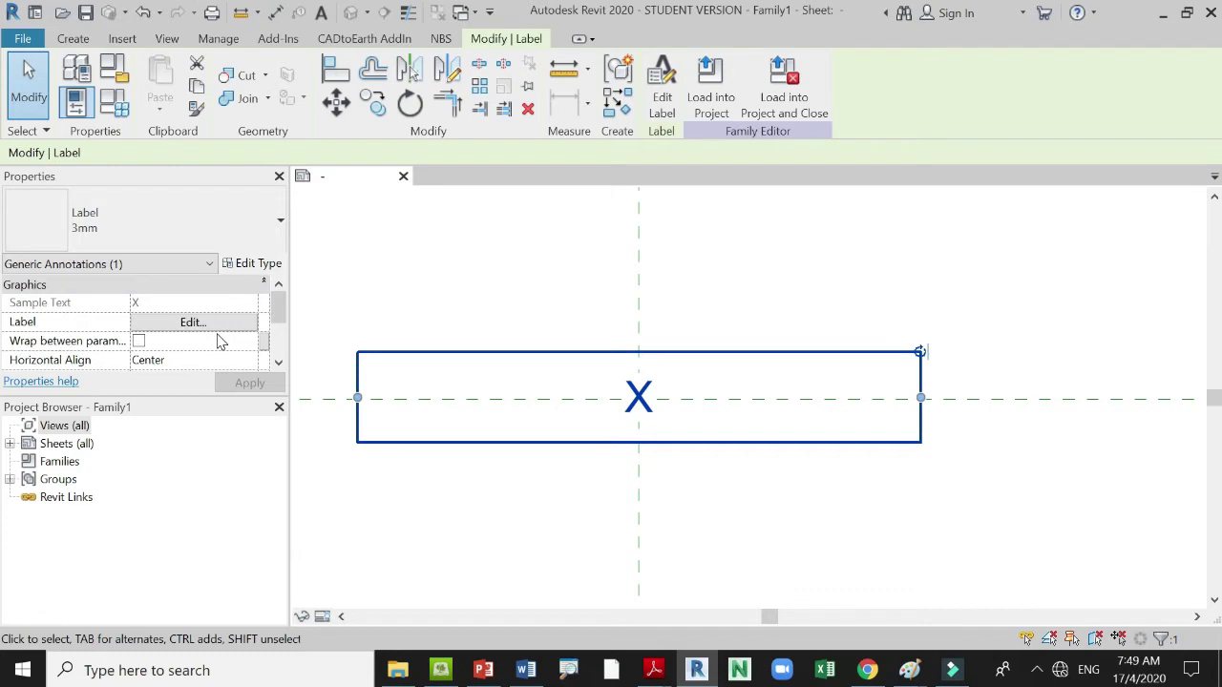
pyautogui.click(214, 329)
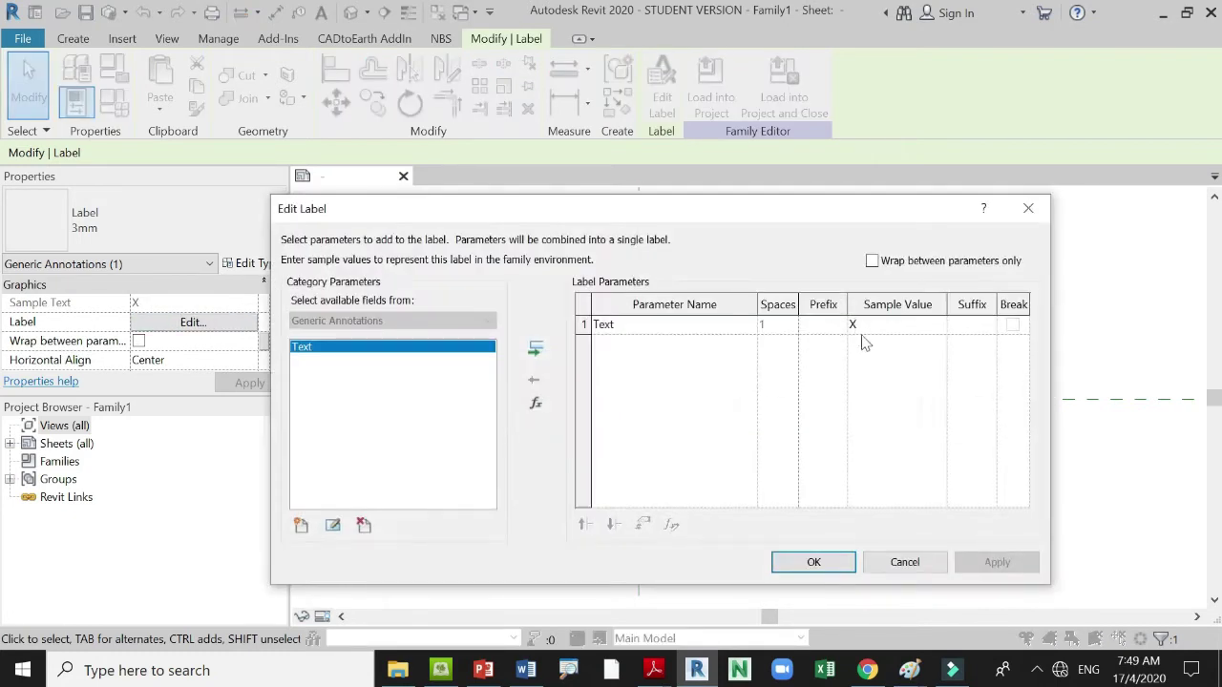
pyautogui.click(873, 326)
pyautogui.click(813, 562)
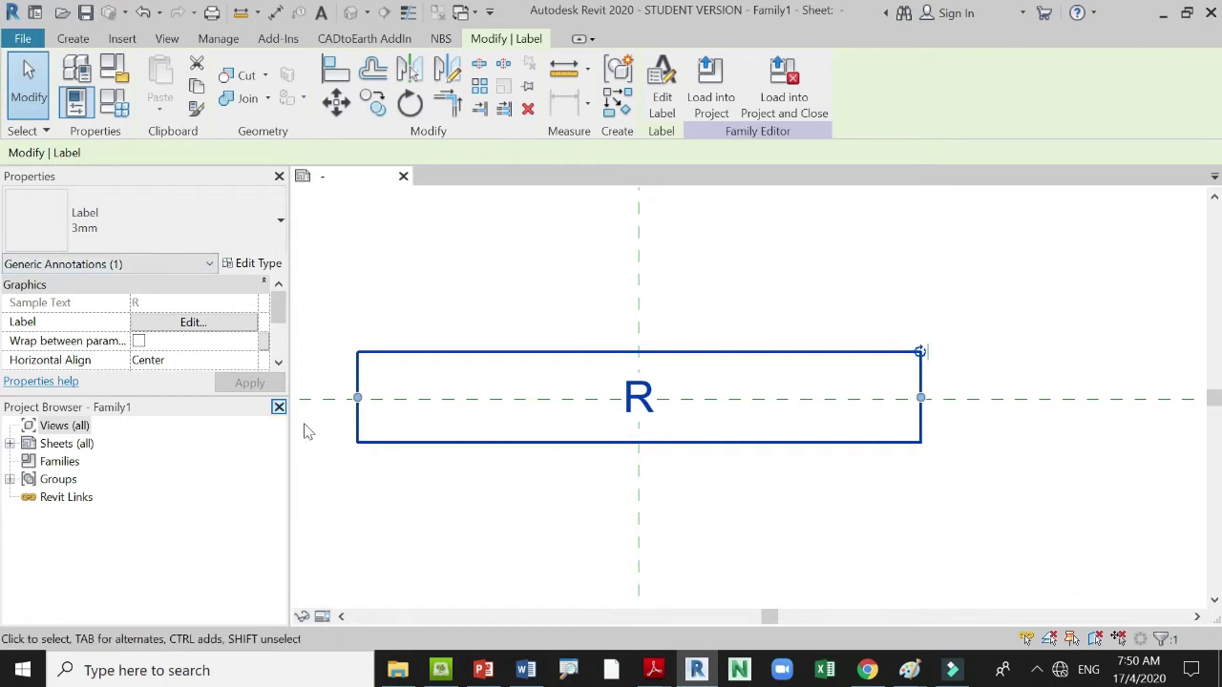
pyautogui.click(175, 325)
pyautogui.click(877, 329)
pyautogui.write('X')
pyautogui.click(813, 562)
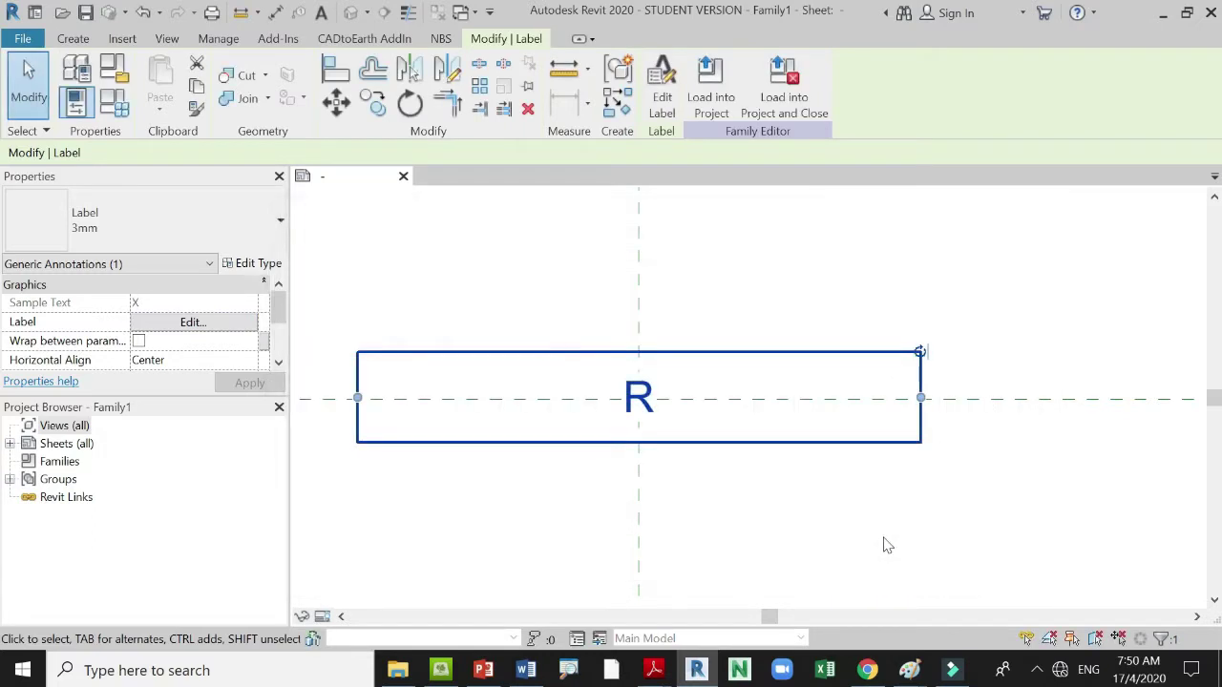
pyautogui.click(885, 534)
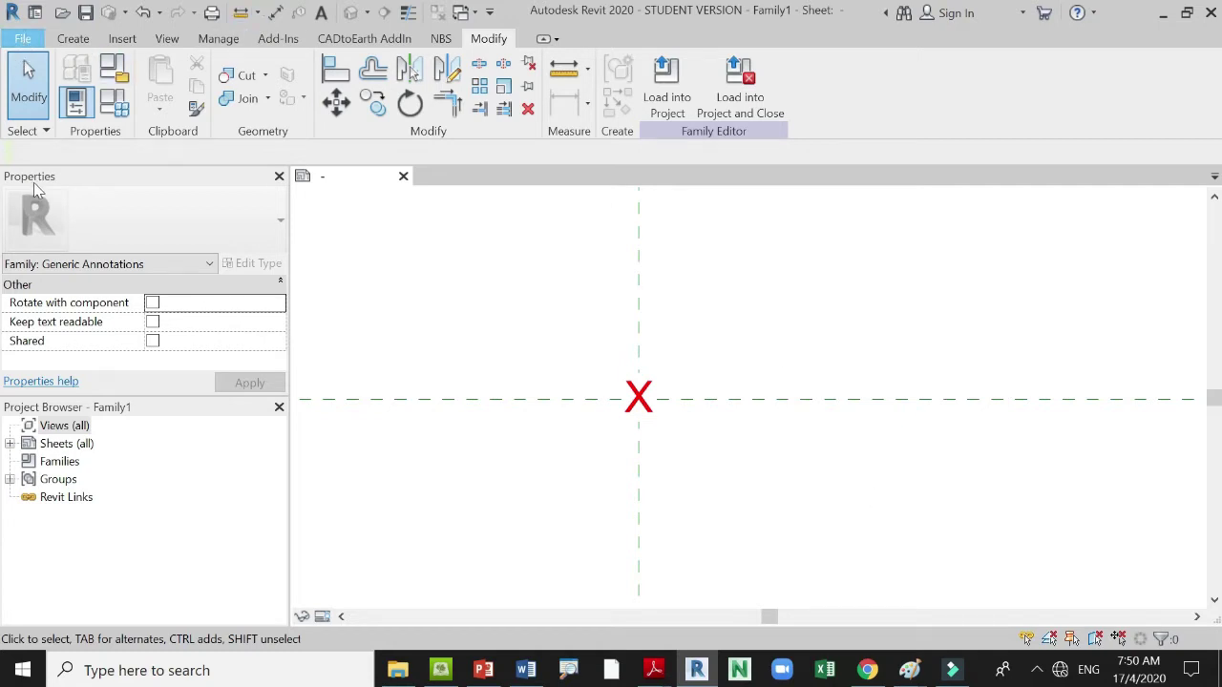
# Create a new family from Metric Detail Item line based.rft and zoom in on its line.
pyautogui.click(22, 40)
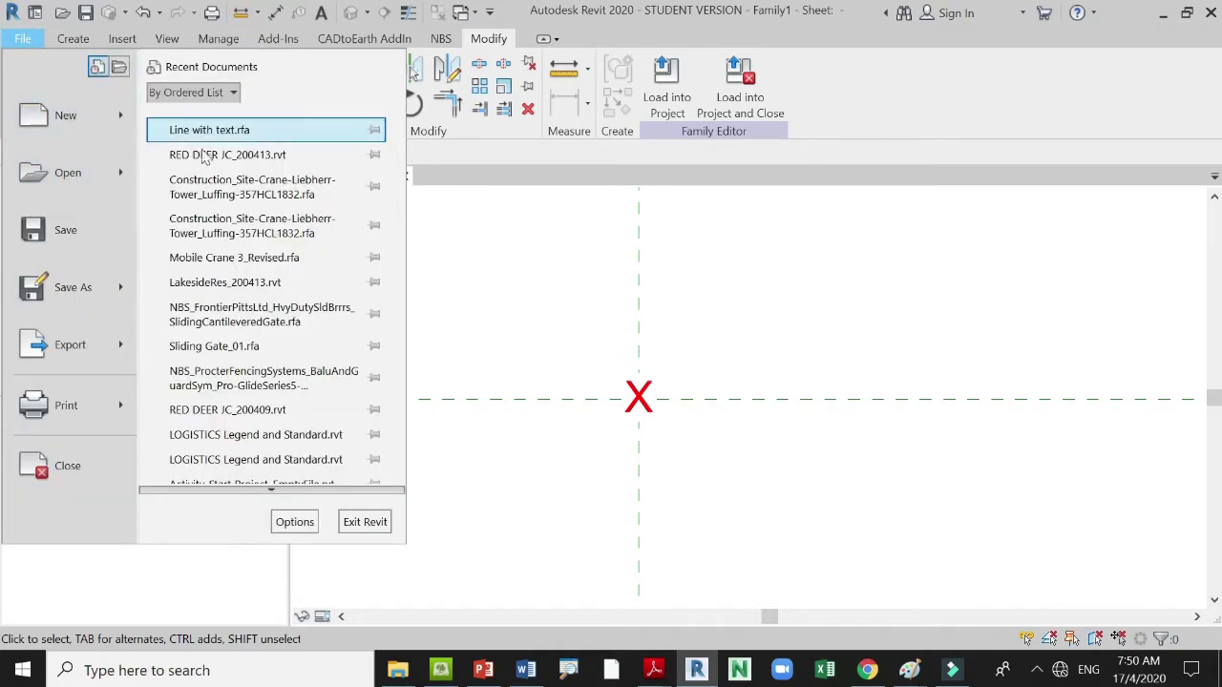
pyautogui.moveTo(113, 115)
pyautogui.click(220, 166)
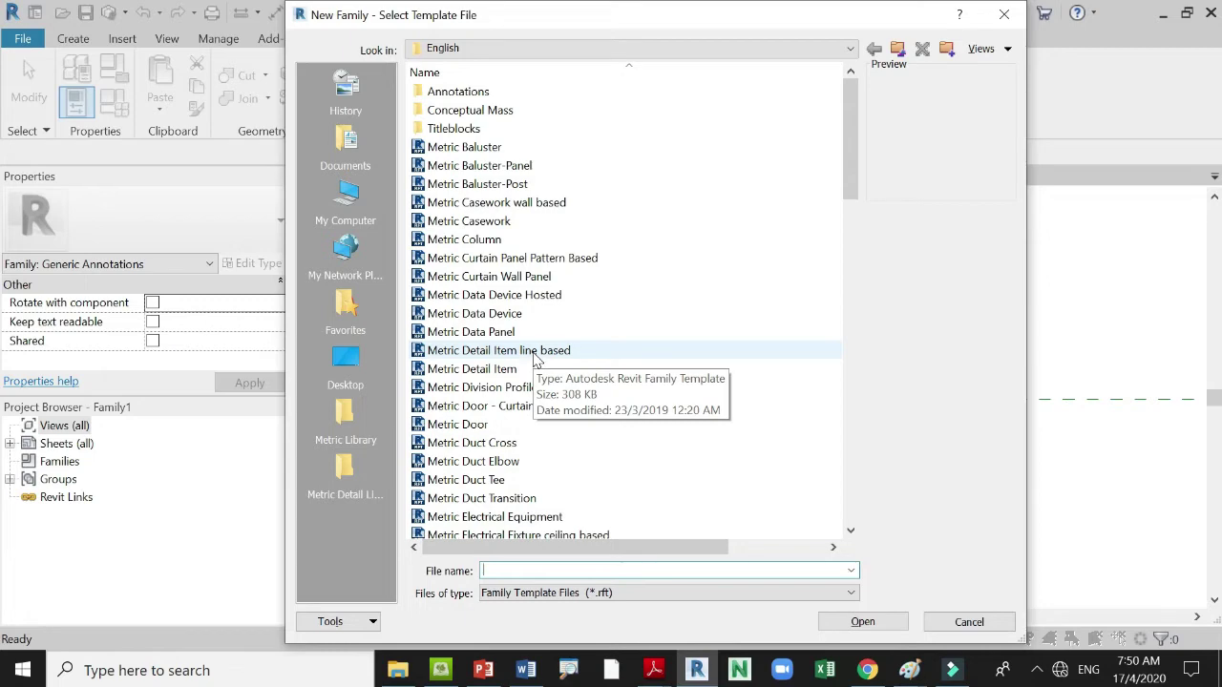
pyautogui.click(534, 353)
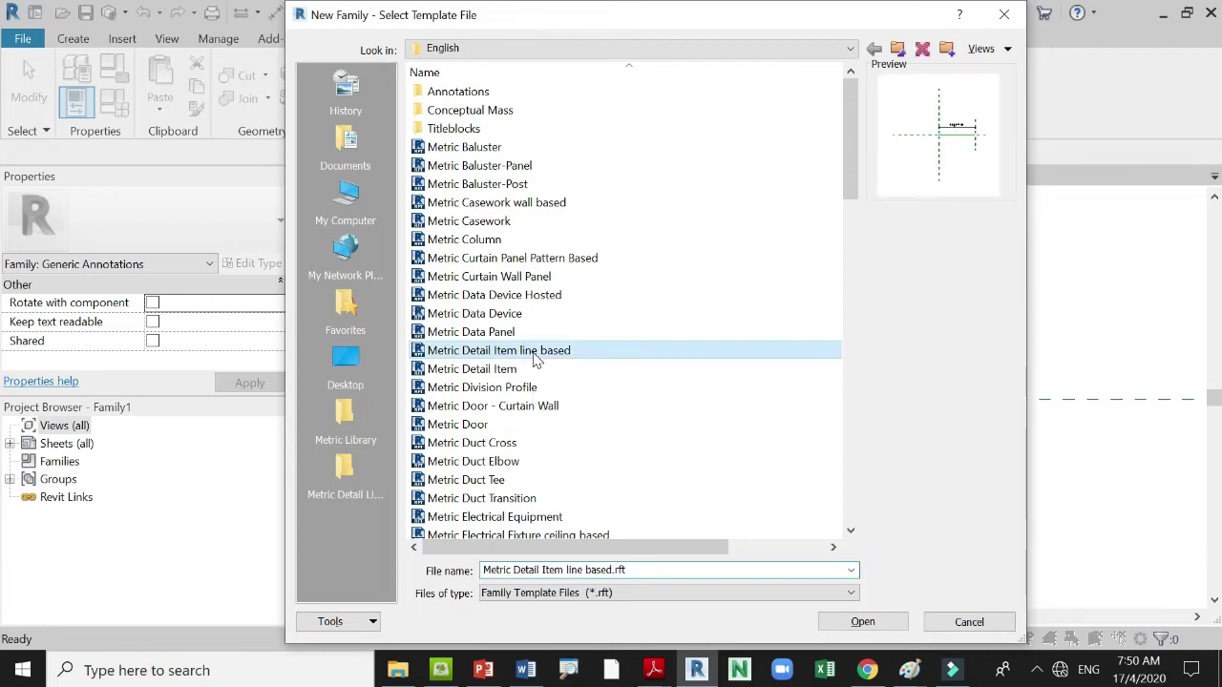
pyautogui.click(869, 626)
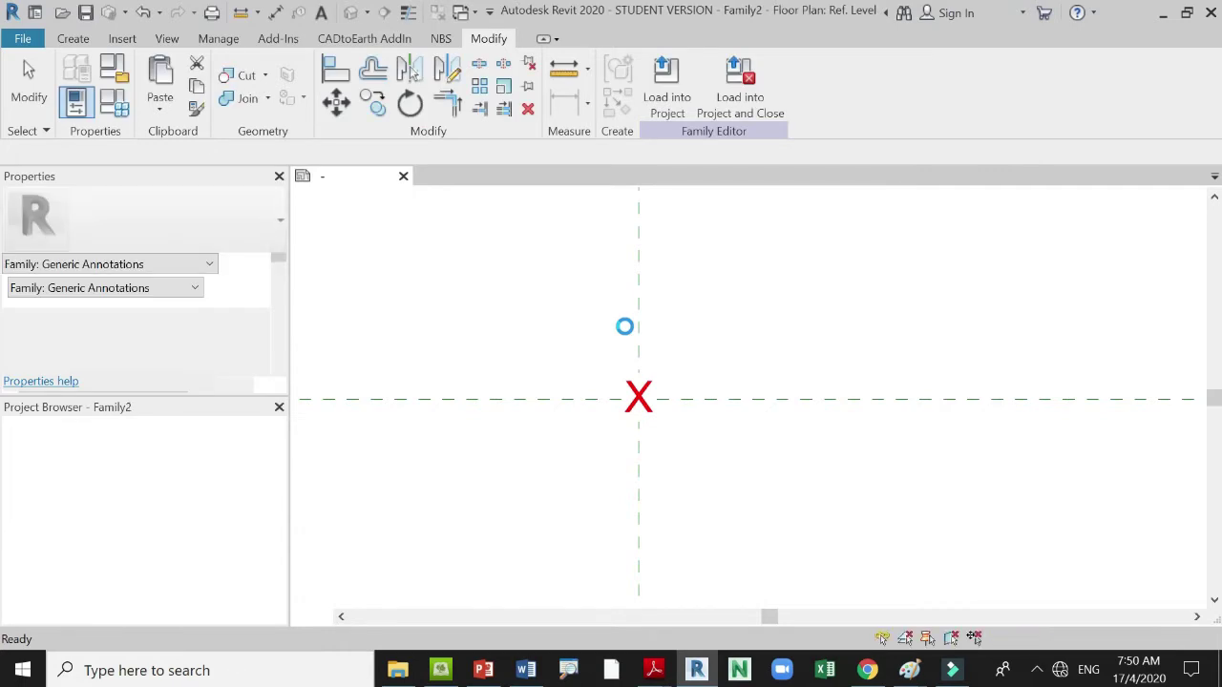
pyautogui.scroll(3, 926, 396)
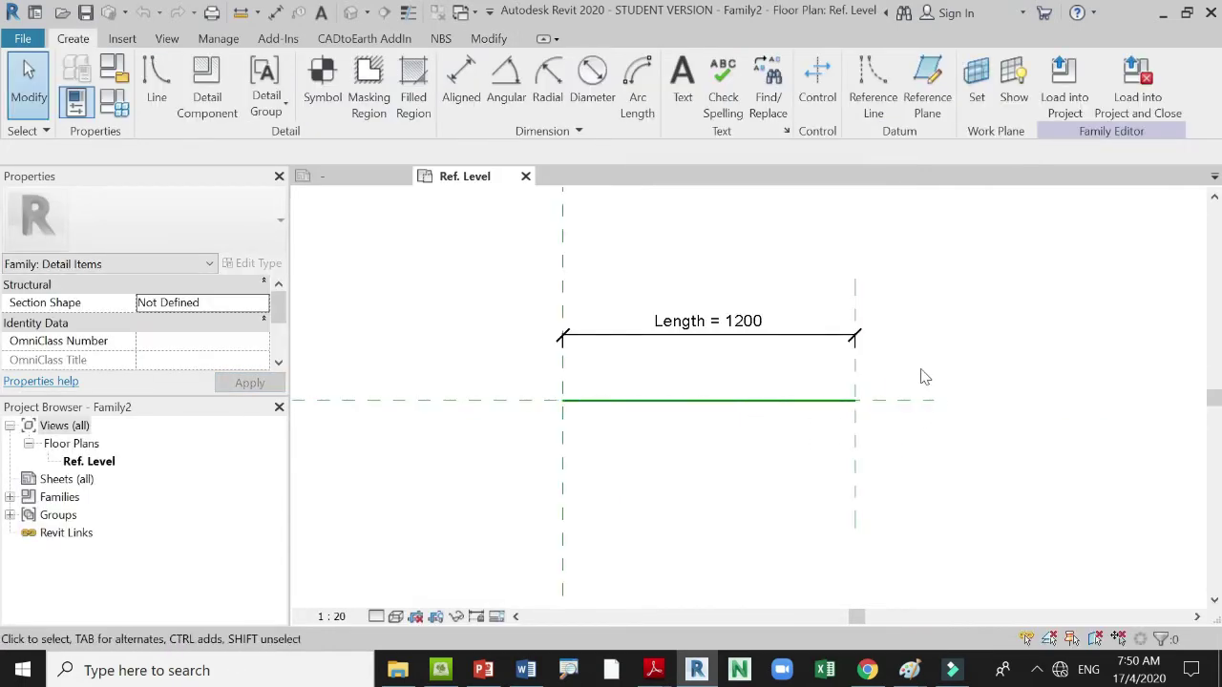
pyautogui.scroll(1, 954, 304)
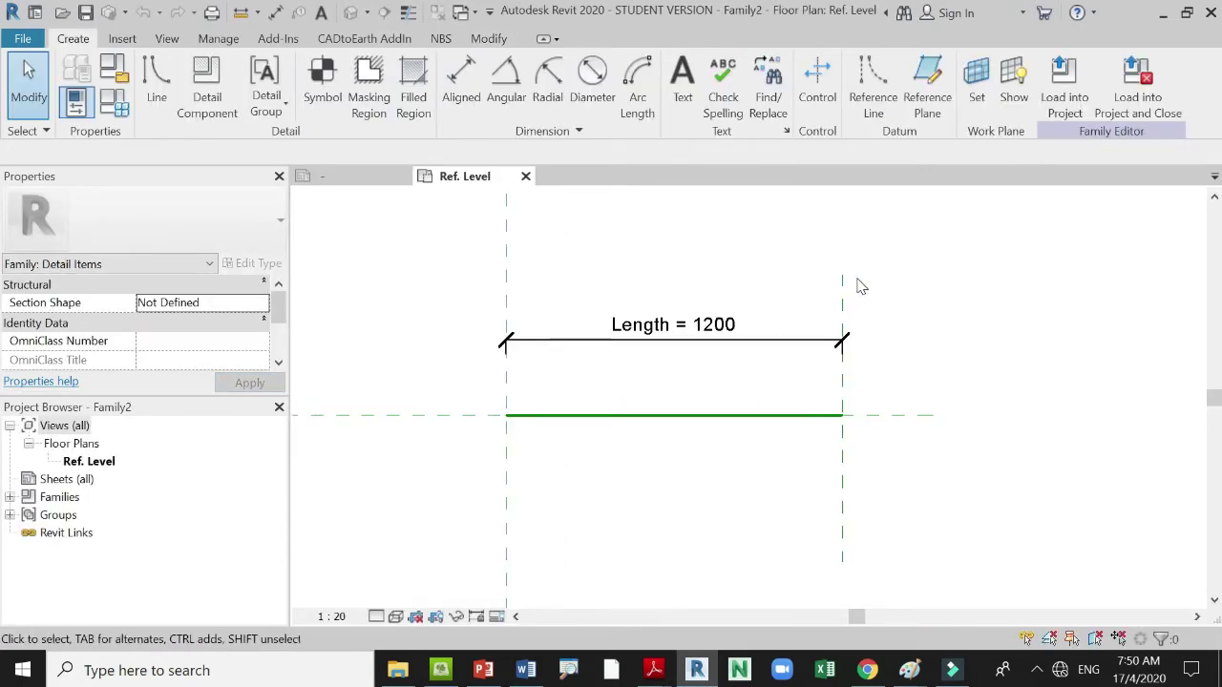
pyautogui.scroll(1, 845, 283)
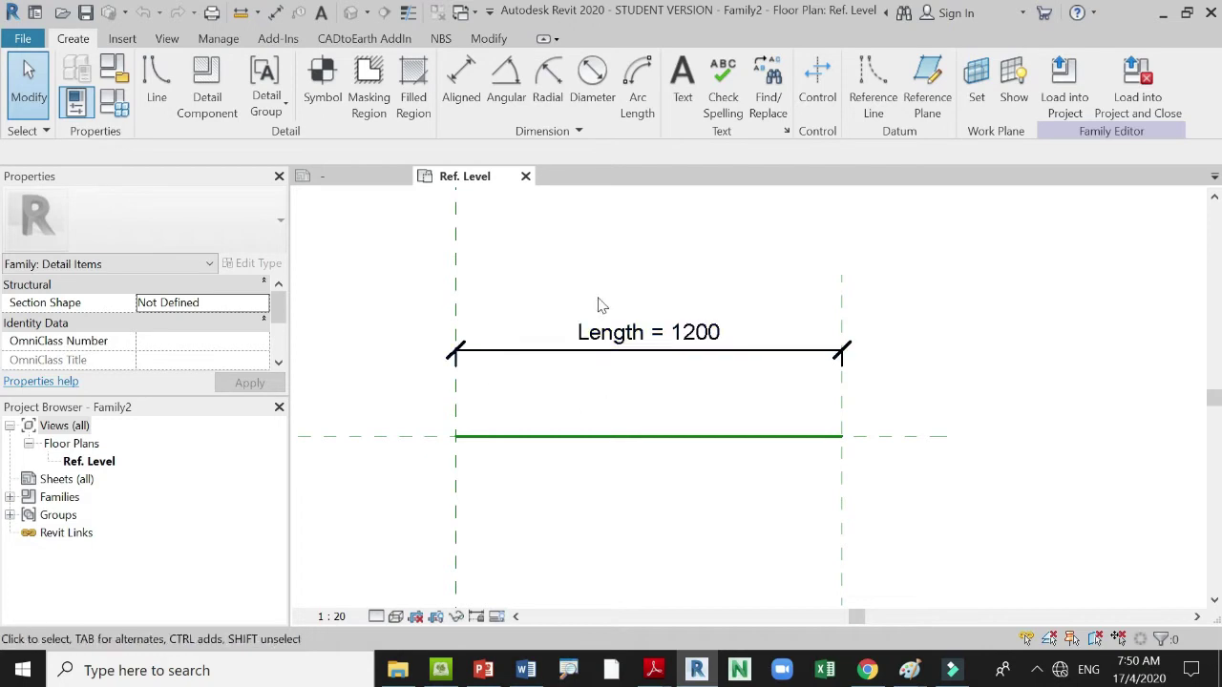
# Save the annotation family to the Desktop as Text 1 and load it into Family2.
pyautogui.click(334, 181)
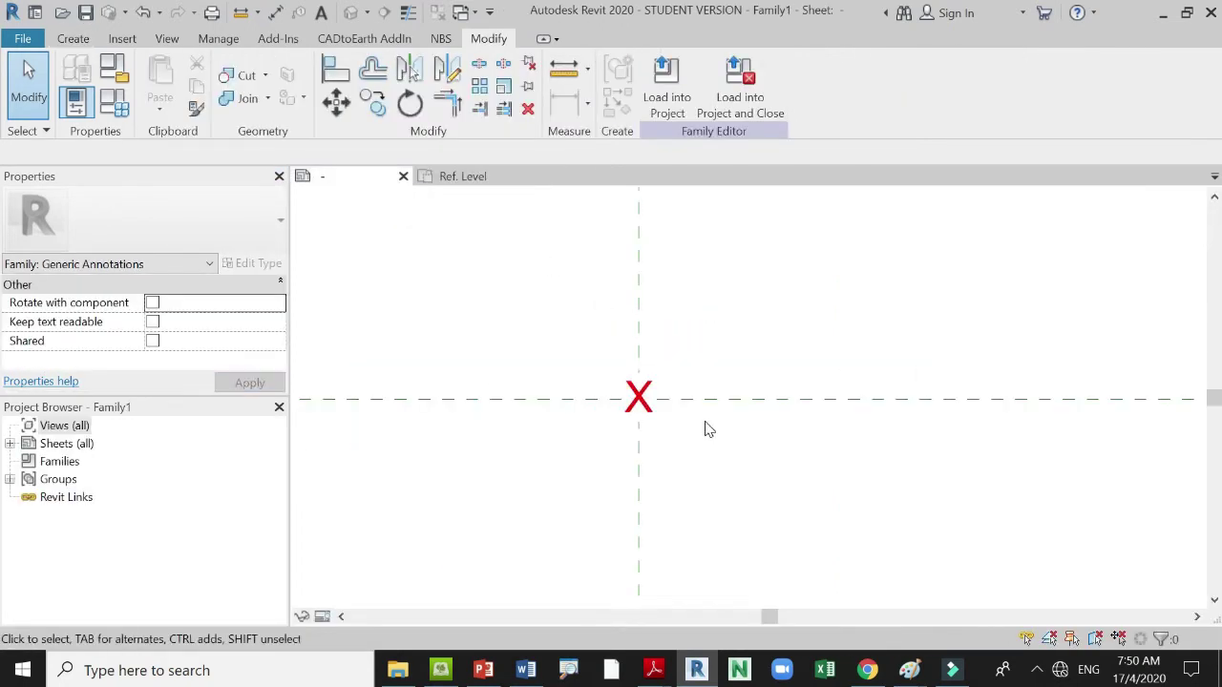
pyautogui.click(23, 38)
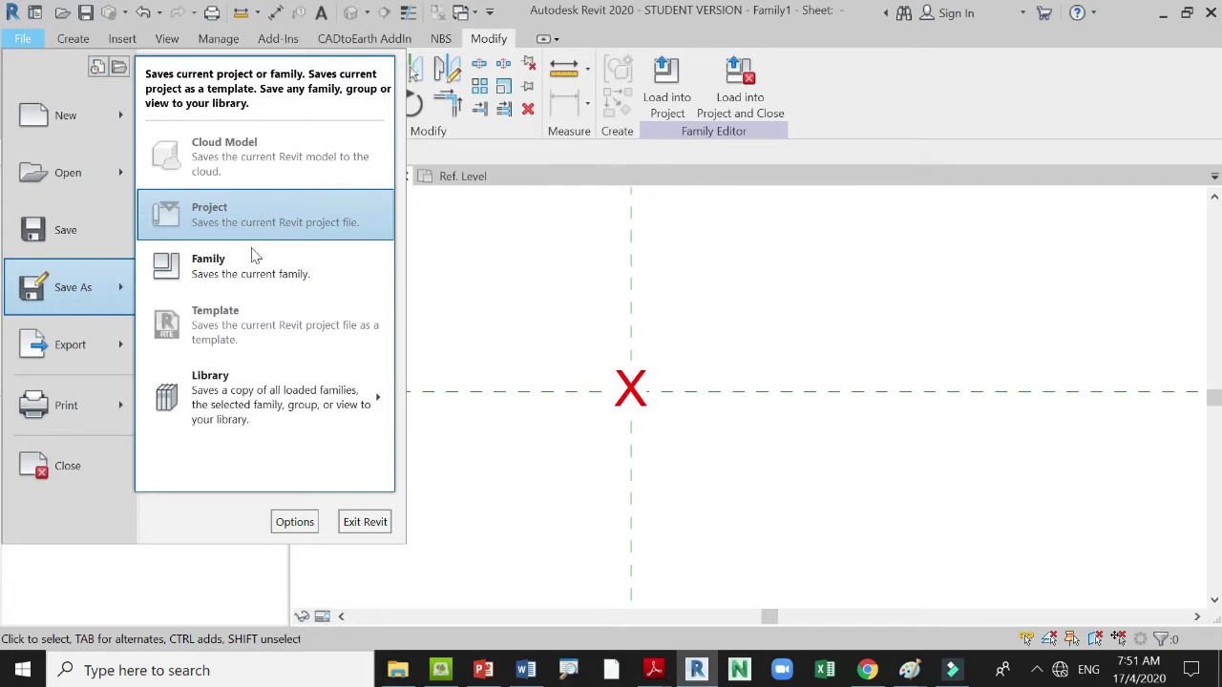
pyautogui.click(805, 418)
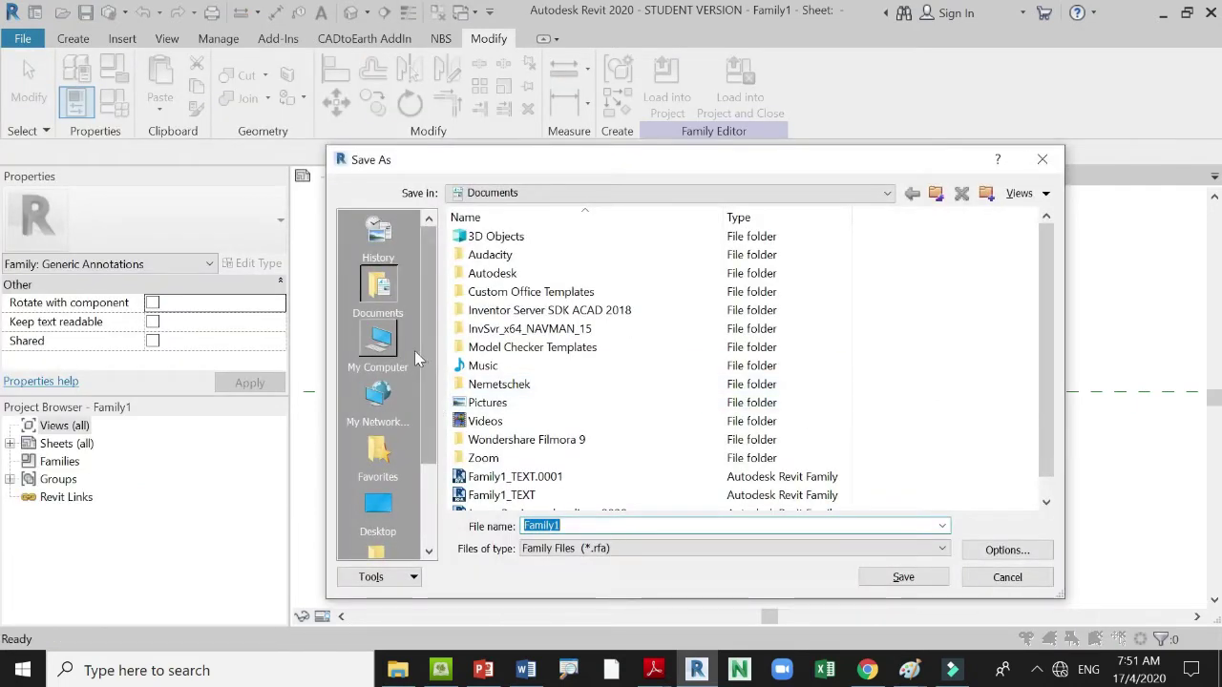
pyautogui.click(386, 511)
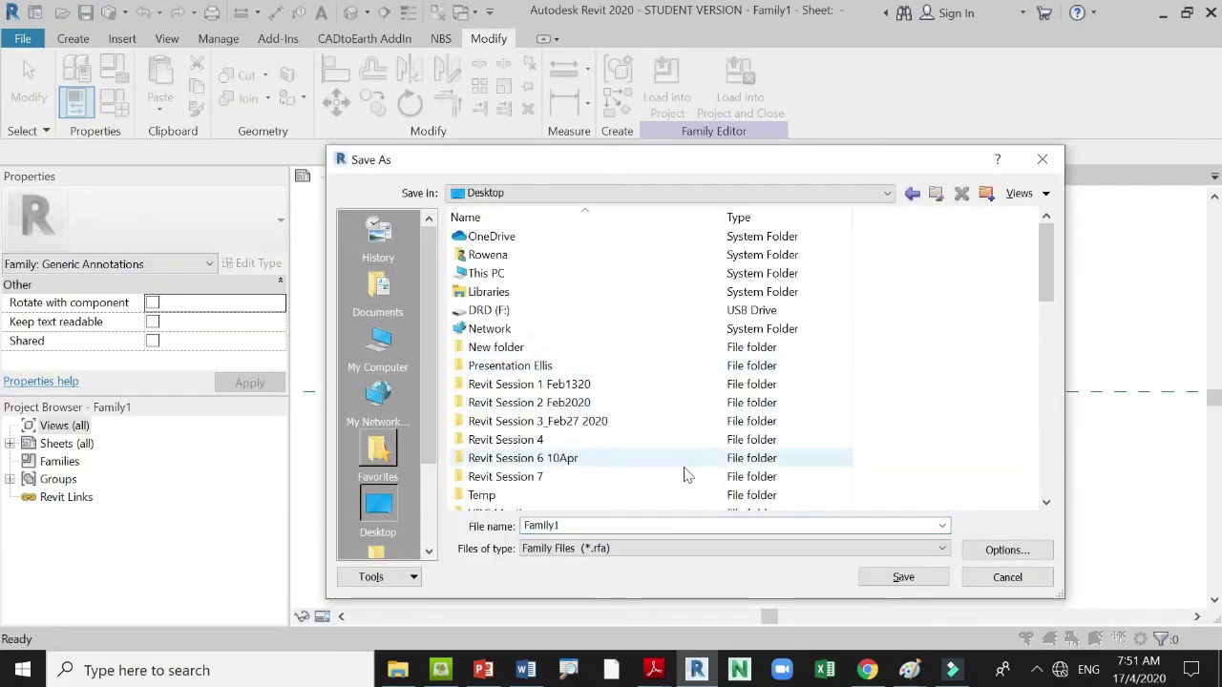
pyautogui.click(592, 525)
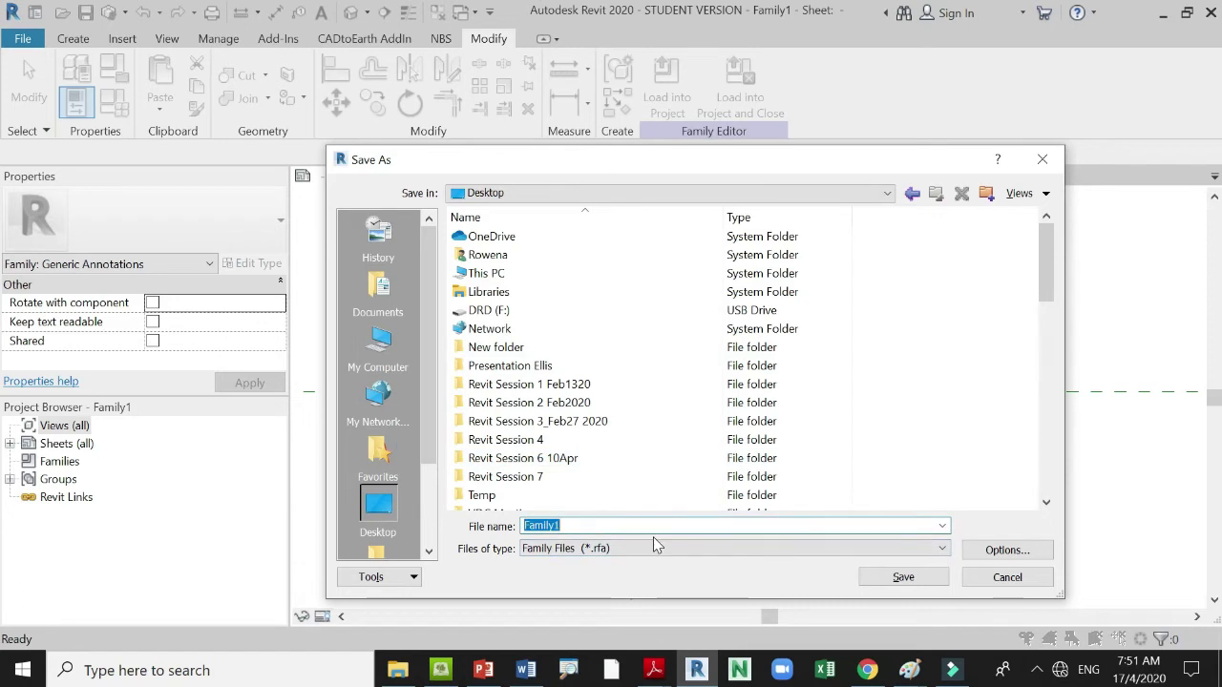
pyautogui.write('t')
pyautogui.write('1')
pyautogui.click(1007, 550)
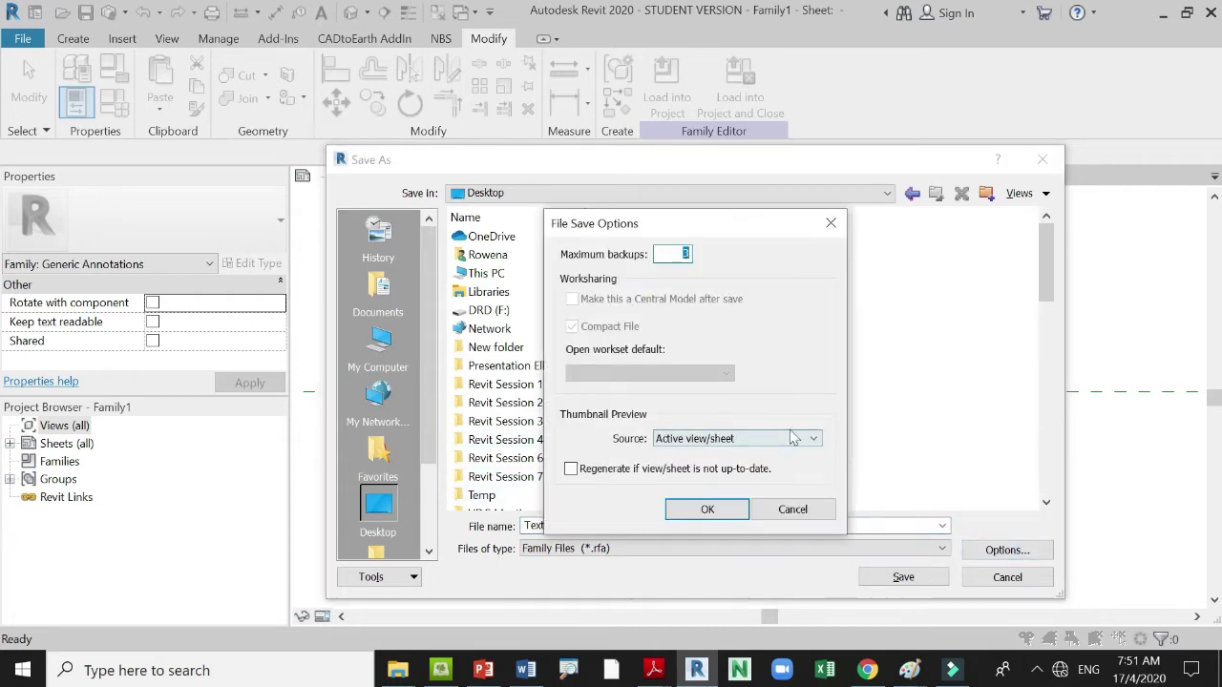
pyautogui.click(706, 509)
pyautogui.click(902, 578)
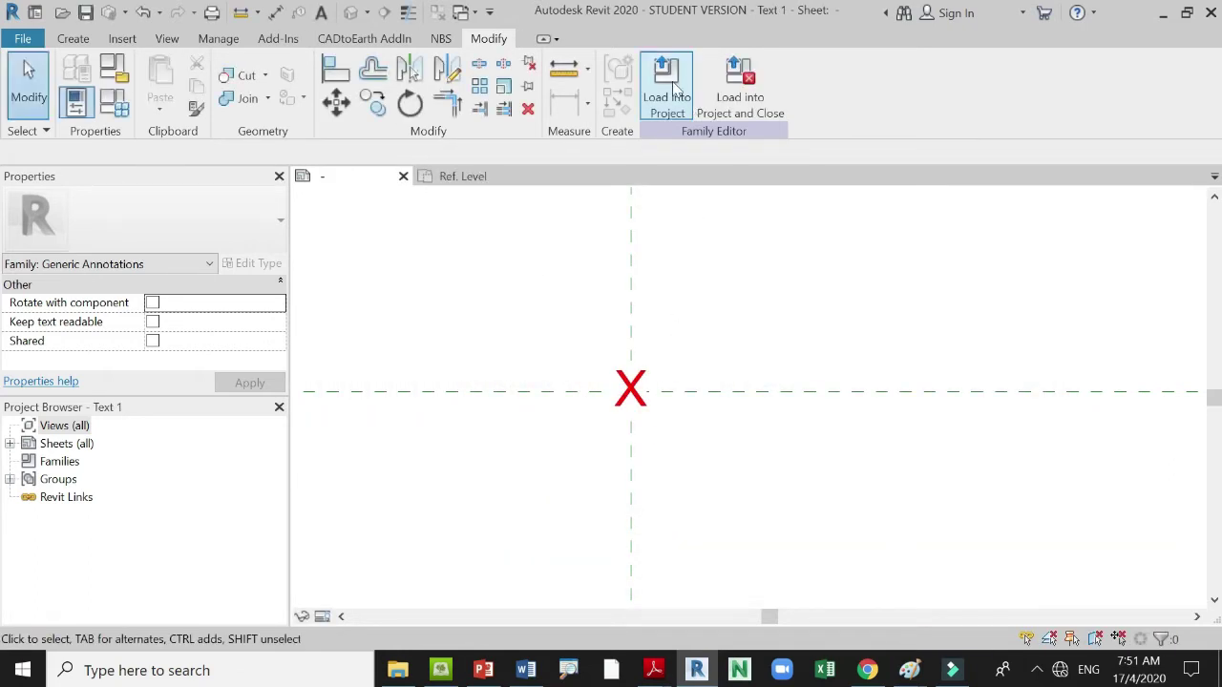
pyautogui.click(667, 86)
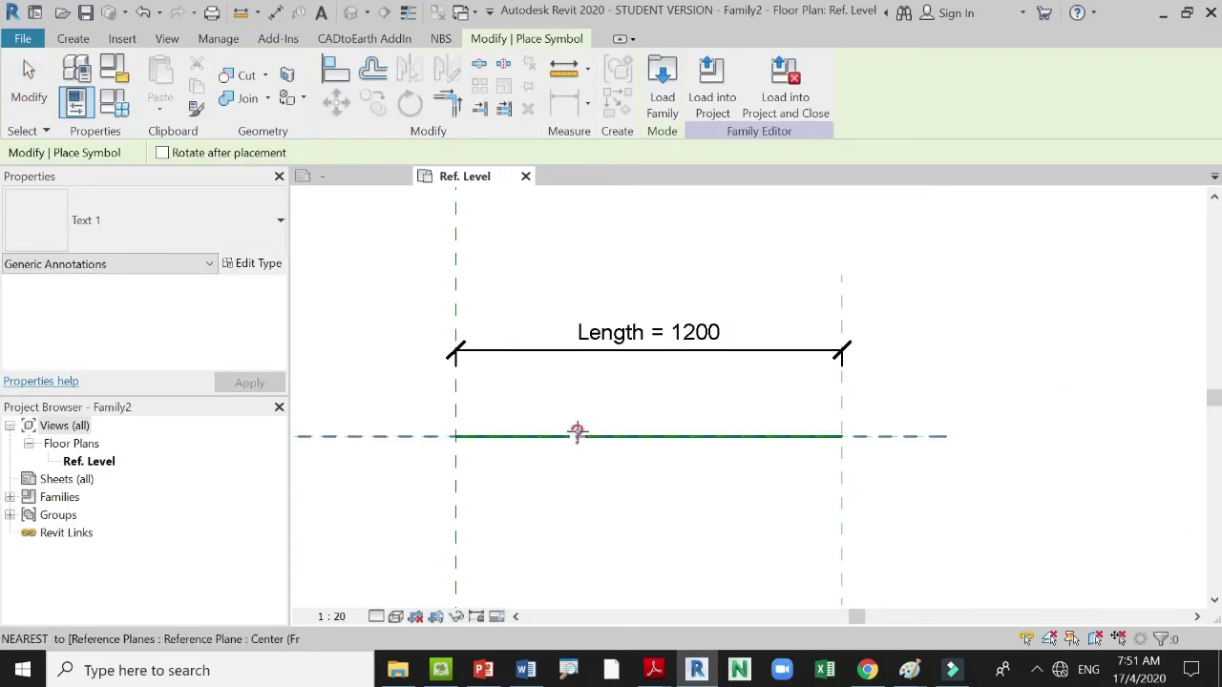
# Place the Text 1 symbol on the green detail line near its left end.
pyautogui.click(509, 430)
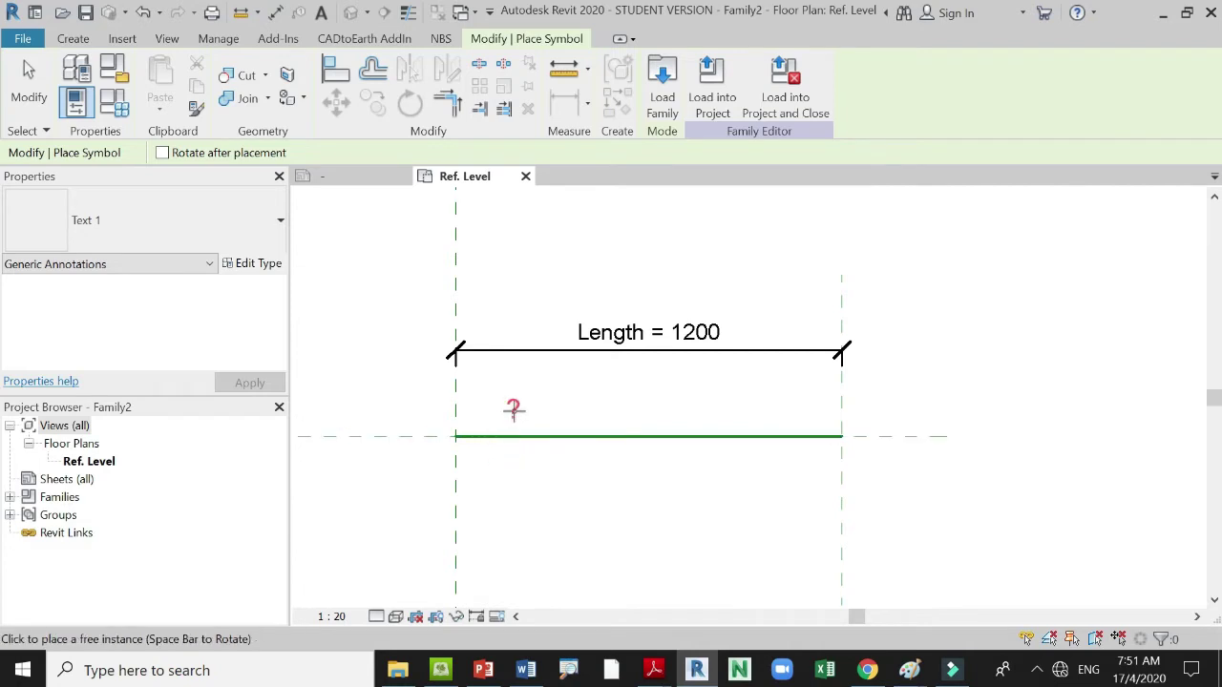
pyautogui.scroll(8, 507, 436)
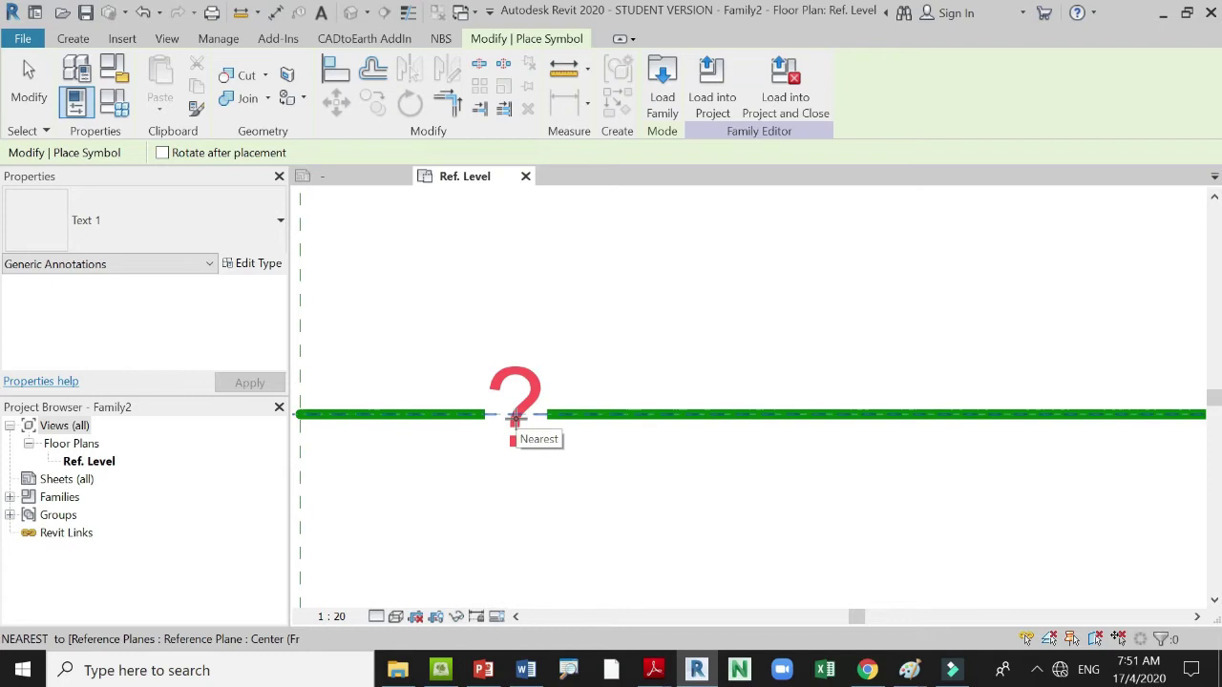
pyautogui.click(514, 417)
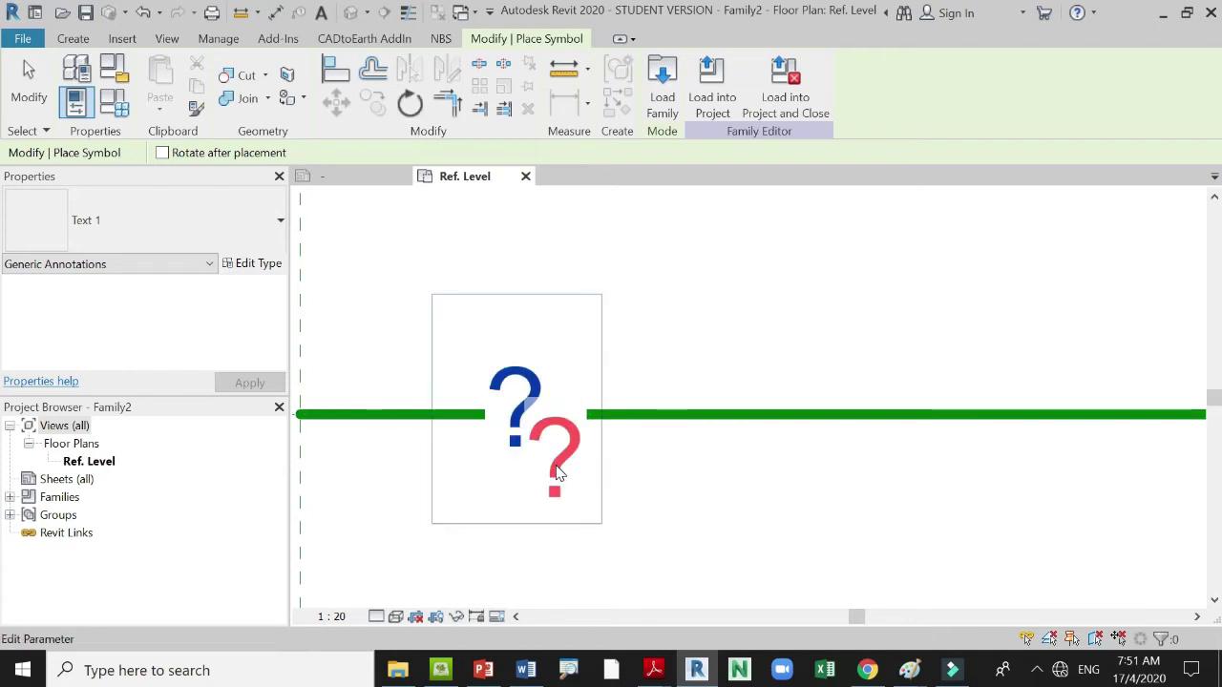
pyautogui.press('Escape')
pyautogui.press('Escape')
# Select the placed ? symbol and try editing its value in place, cancelling both attempts.
pyautogui.scroll(-4, 590, 406)
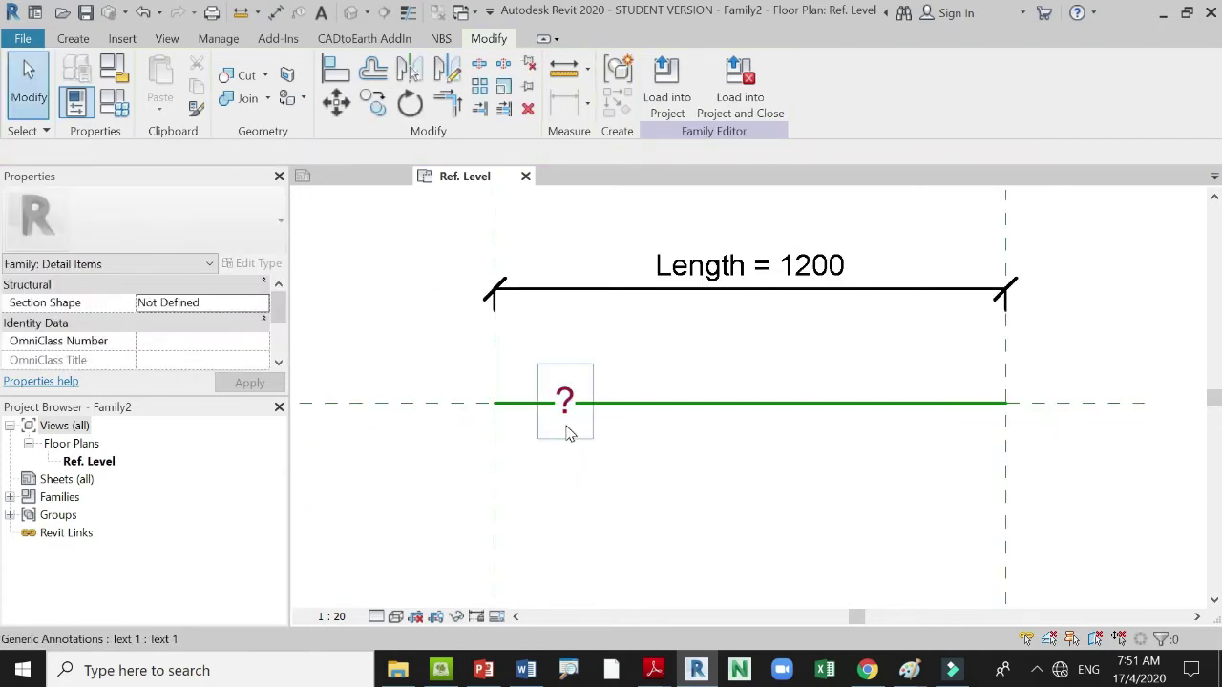
pyautogui.click(566, 432)
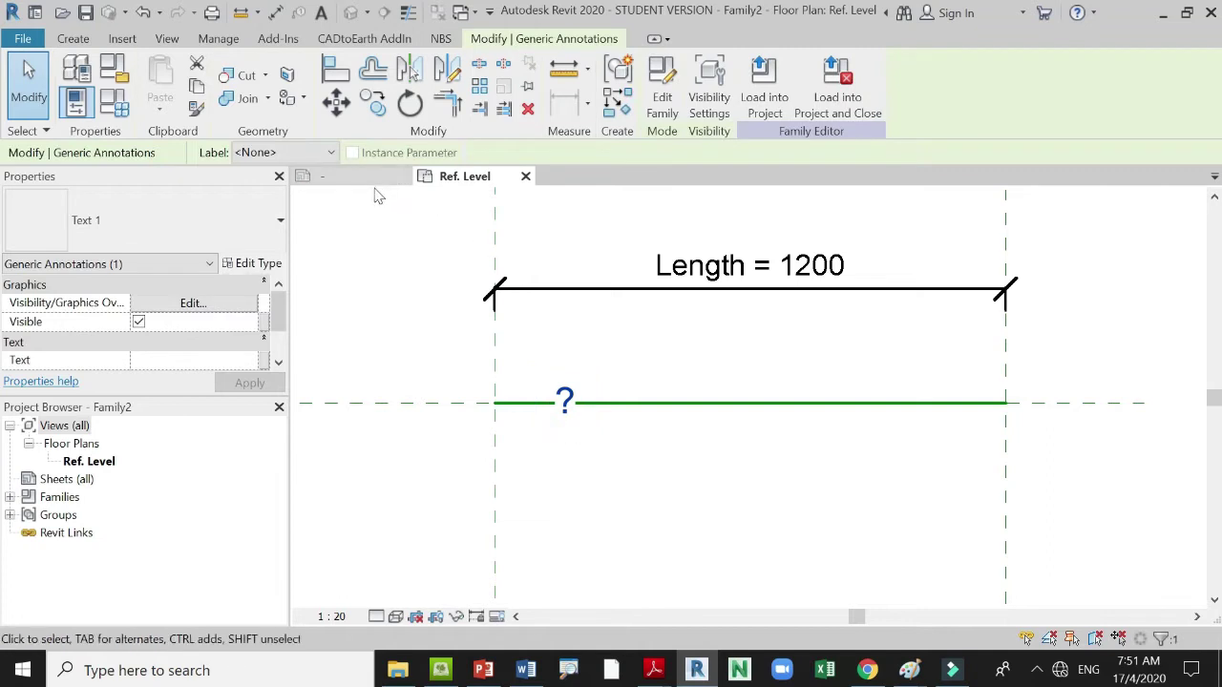
pyautogui.click(576, 424)
pyautogui.press('Escape')
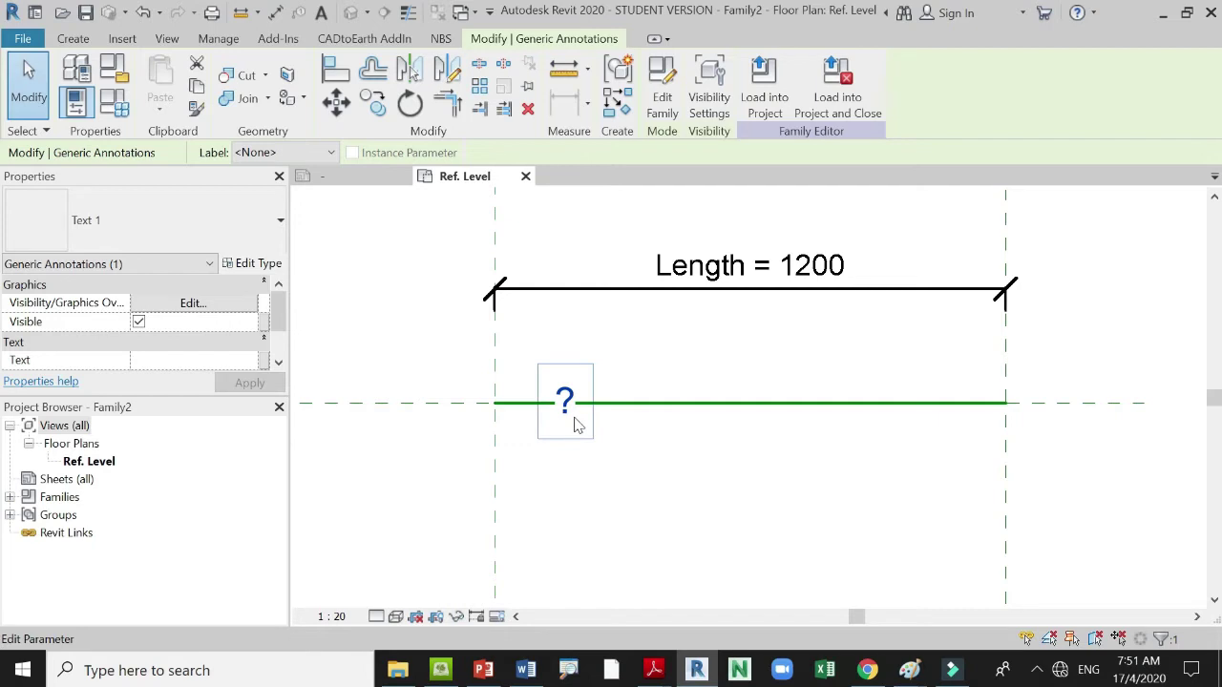
pyautogui.click(575, 424)
pyautogui.press('Escape')
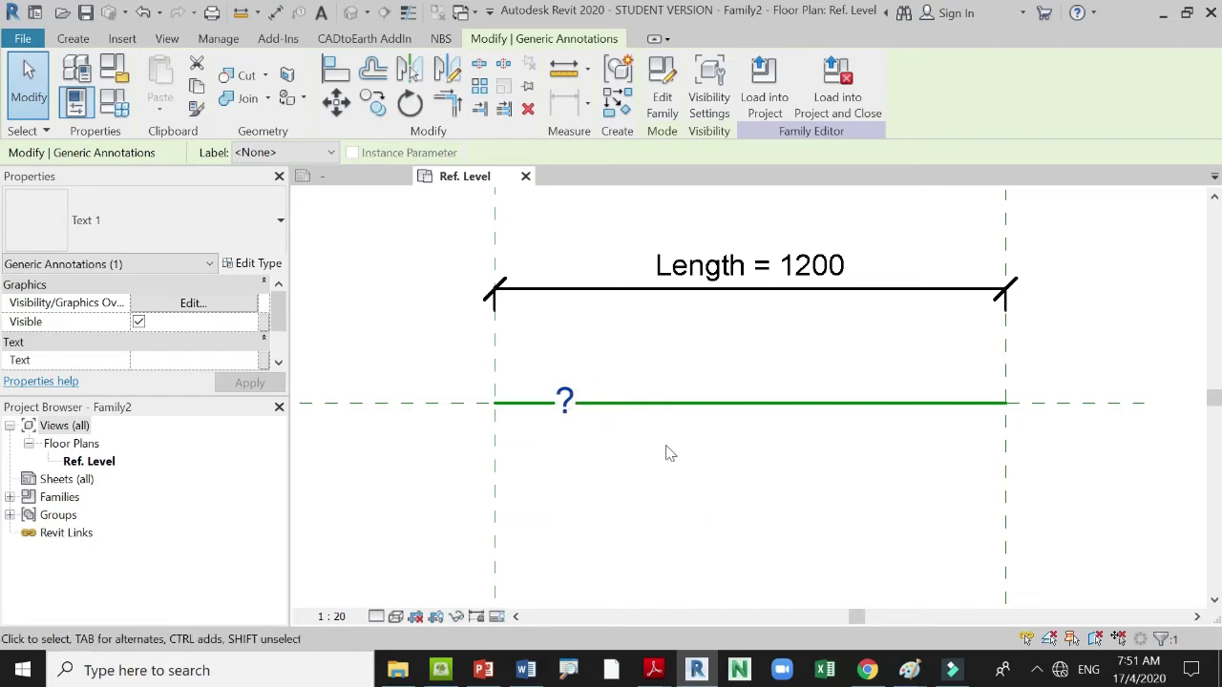
# Add an instance Text-type family parameter named Text and start editing its default value.
pyautogui.click(119, 108)
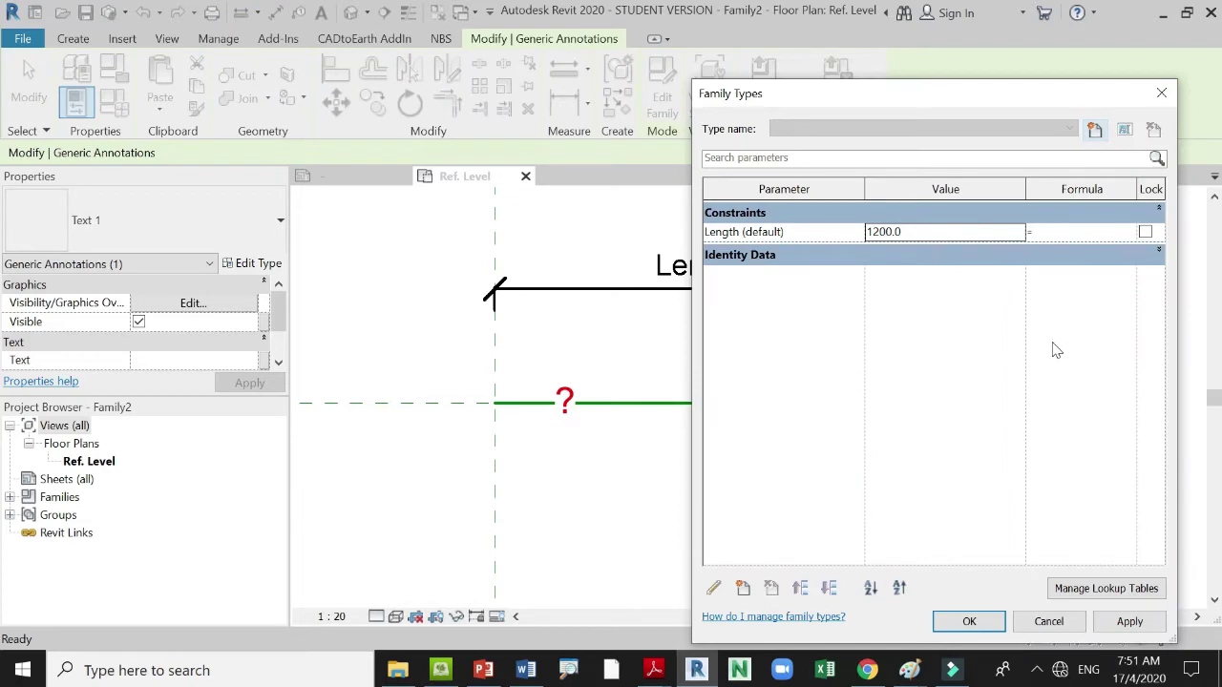
pyautogui.click(743, 589)
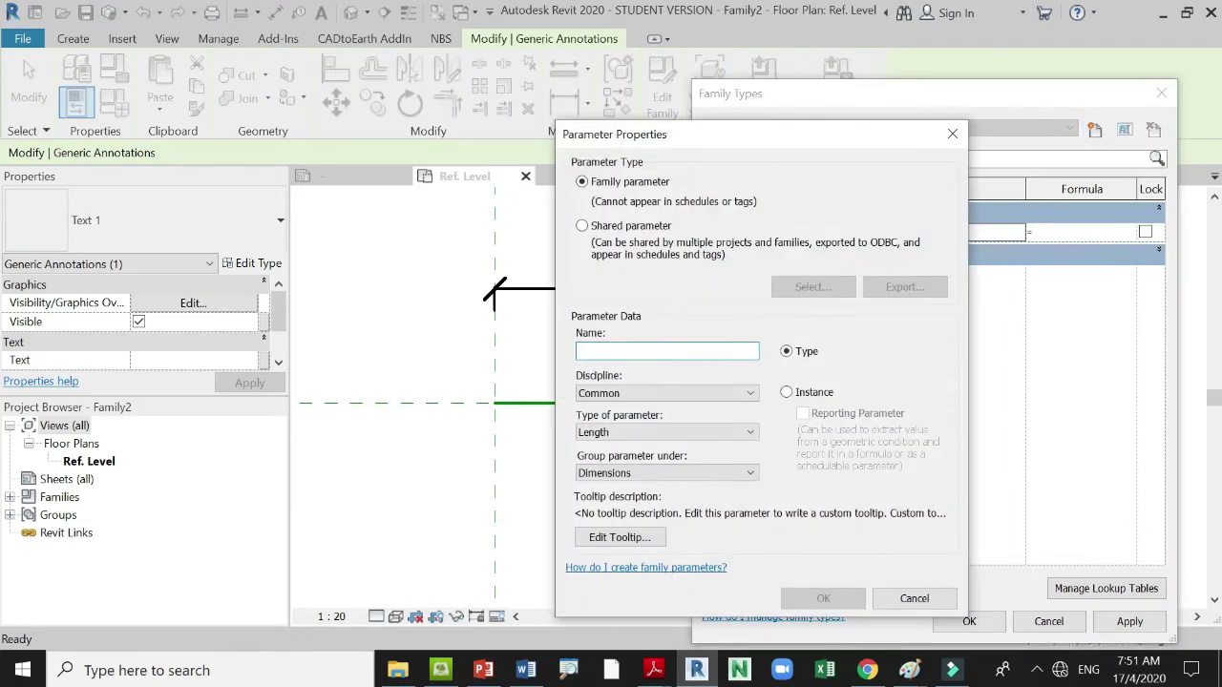
pyautogui.write('Text')
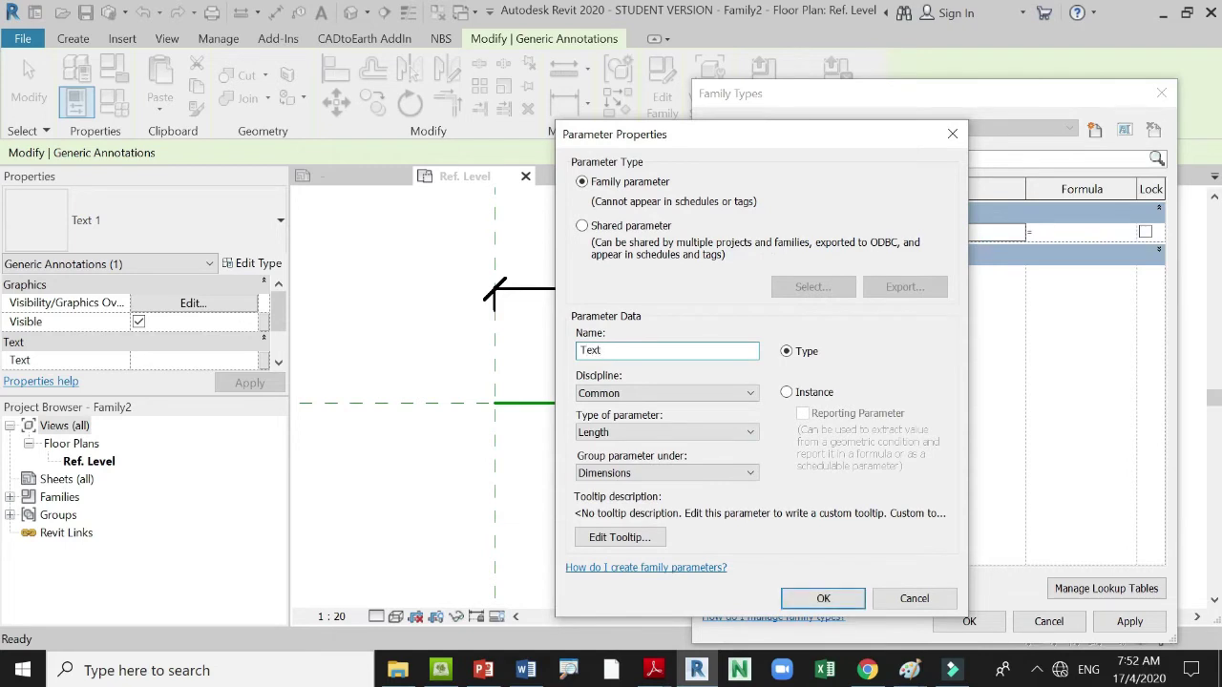
pyautogui.click(787, 395)
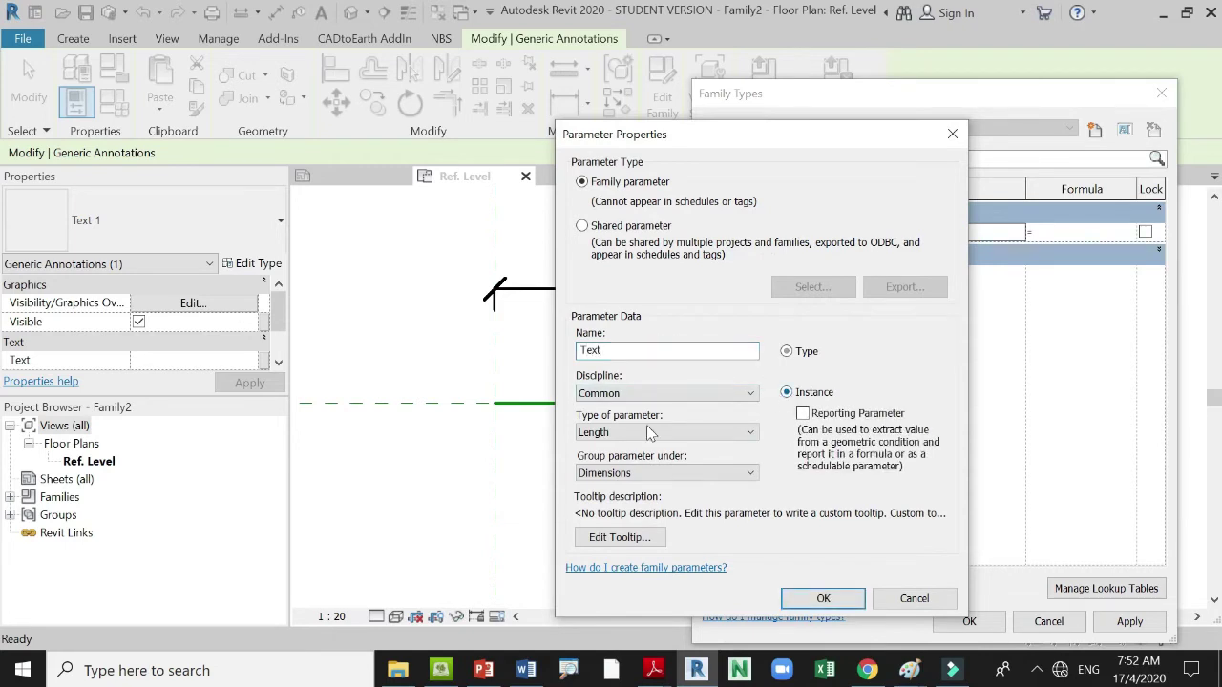
pyautogui.click(623, 434)
pyautogui.click(618, 448)
pyautogui.click(823, 597)
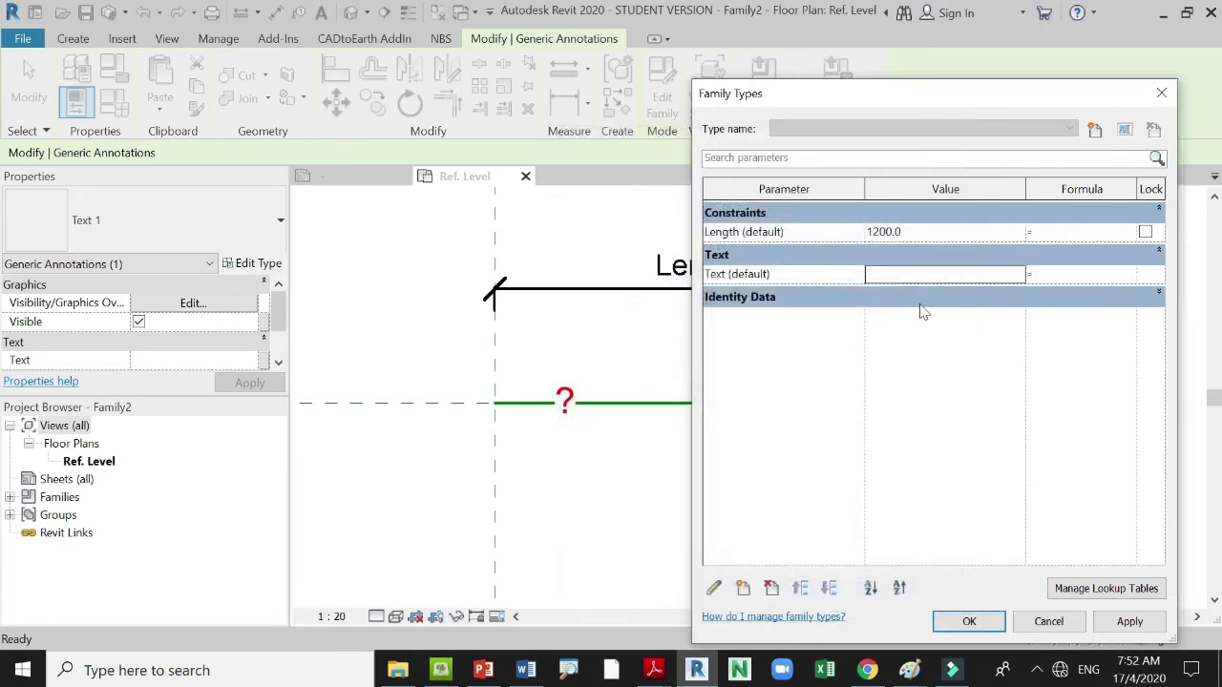
pyautogui.click(907, 275)
# Set Text's default to X and associate the ? label with the Text family parameter.
pyautogui.write('X')
pyautogui.click(955, 620)
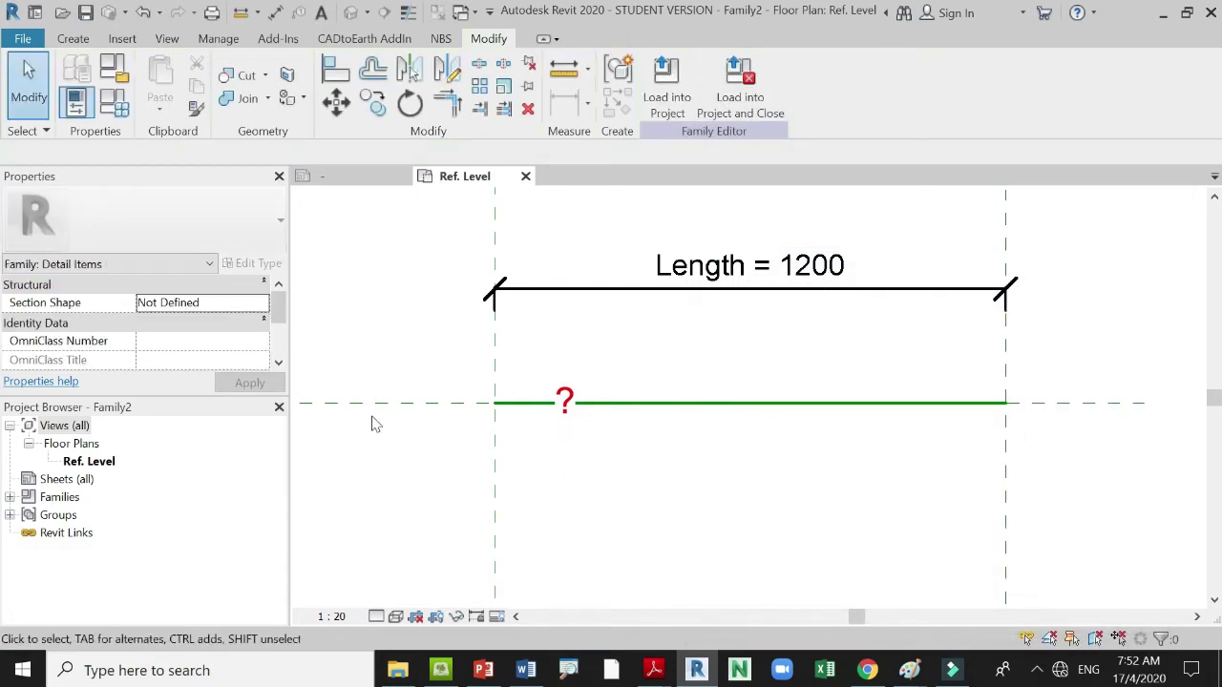
pyautogui.click(567, 426)
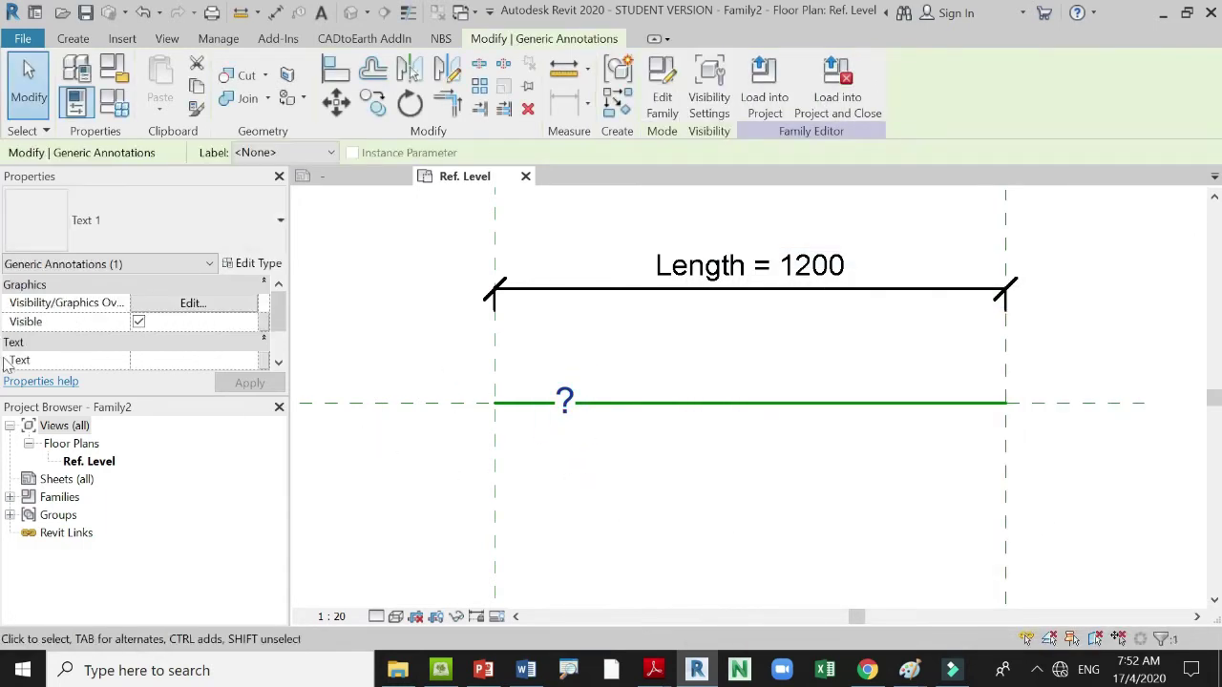
pyautogui.click(567, 426)
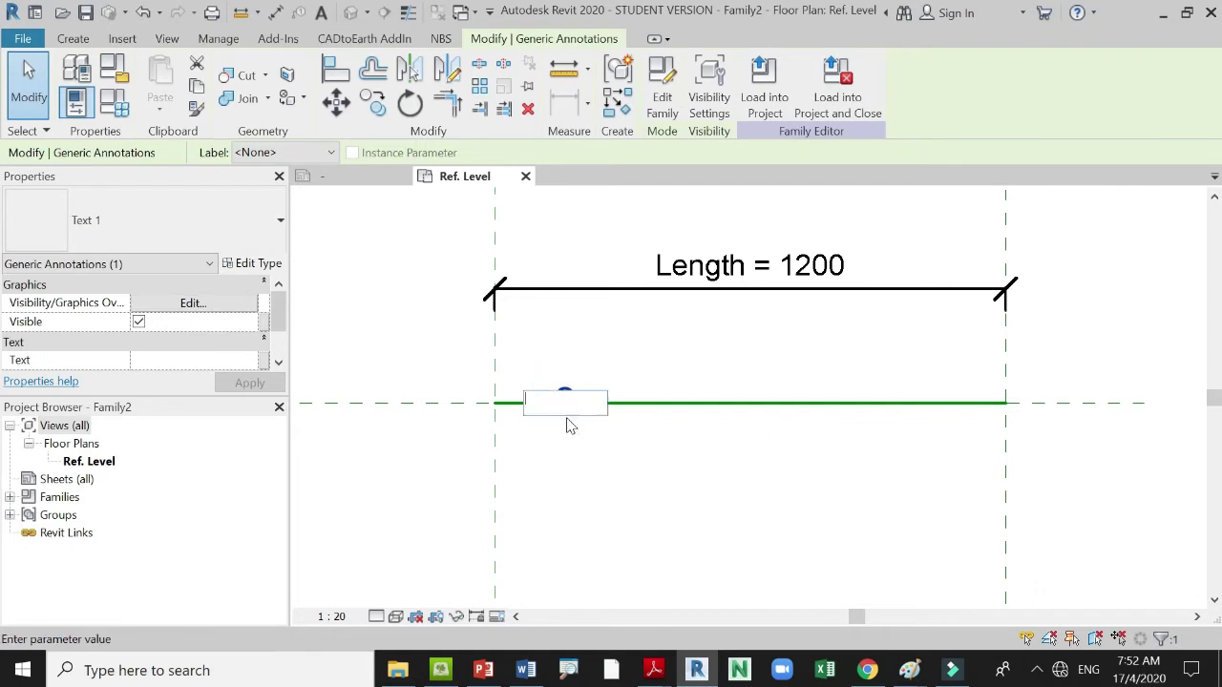
pyautogui.click(266, 363)
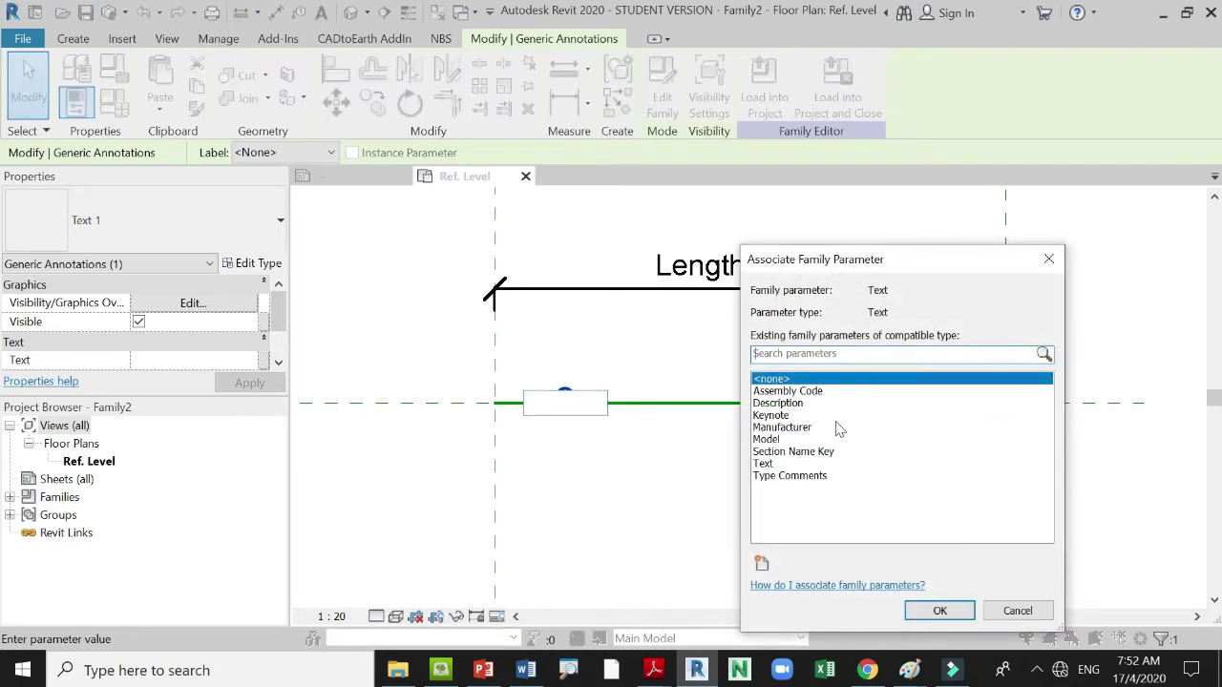
pyautogui.click(767, 464)
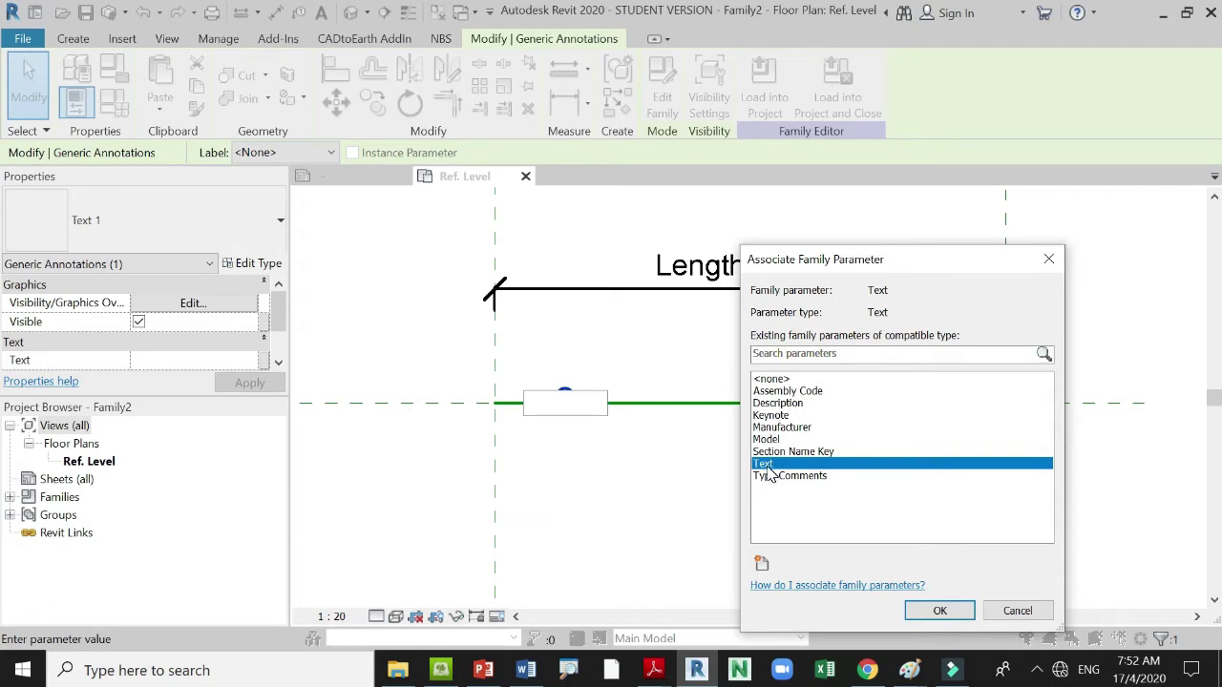
pyautogui.click(947, 614)
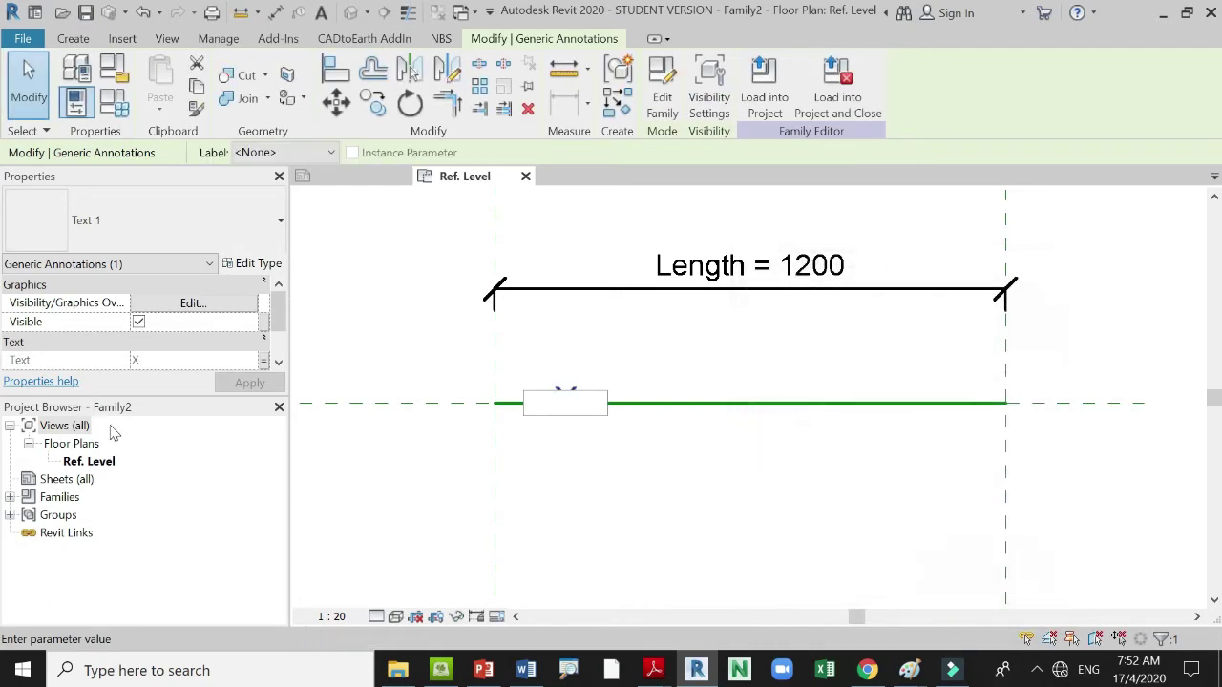
# Select and edit the X label on the line, then deselect it.
pyautogui.click(574, 428)
pyautogui.click(587, 444)
pyautogui.click(579, 412)
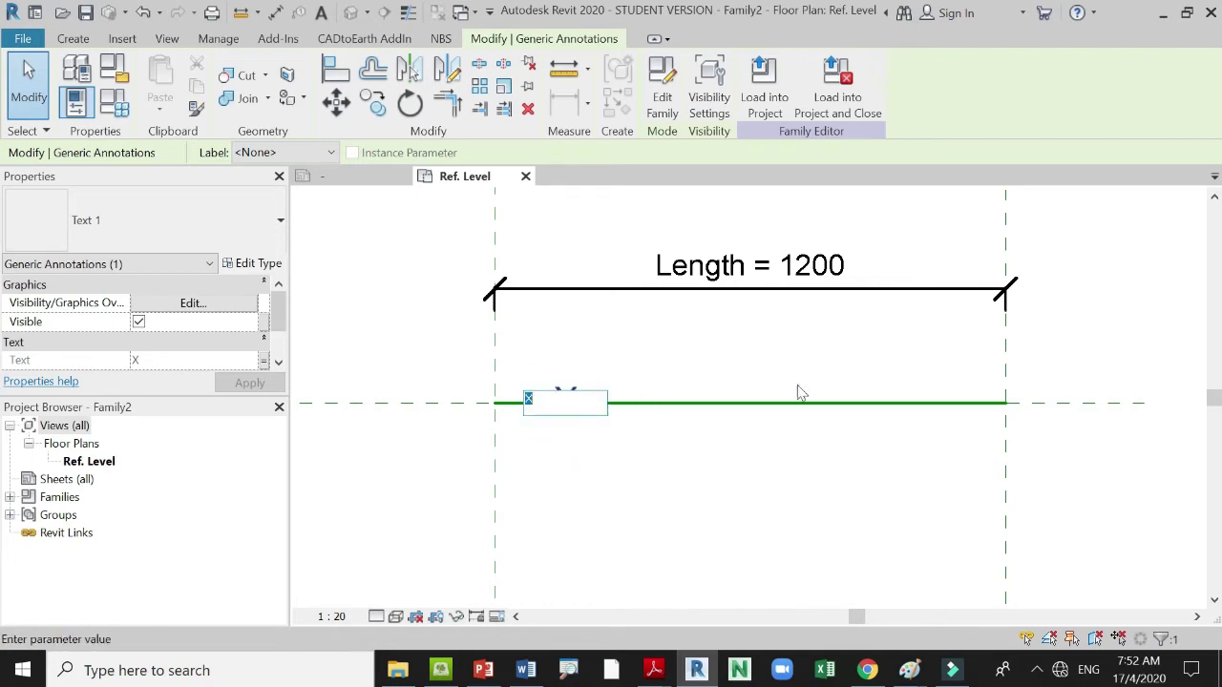
pyautogui.click(707, 324)
pyautogui.scroll(3, 621, 374)
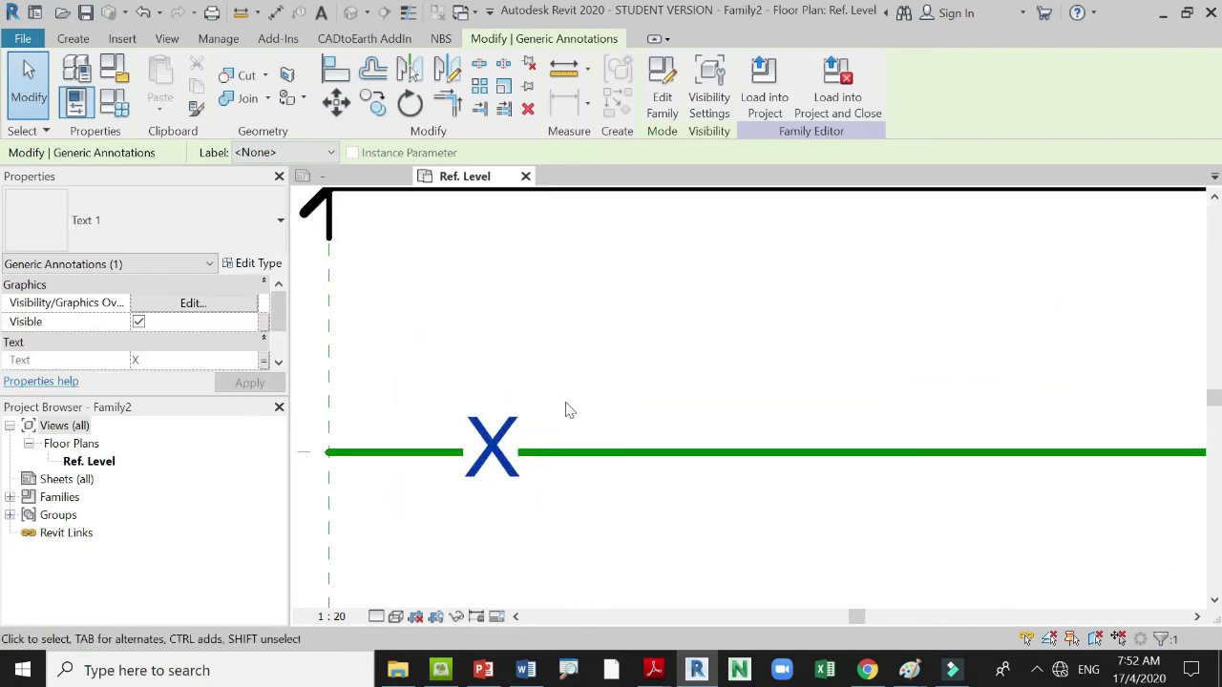
pyautogui.click(506, 424)
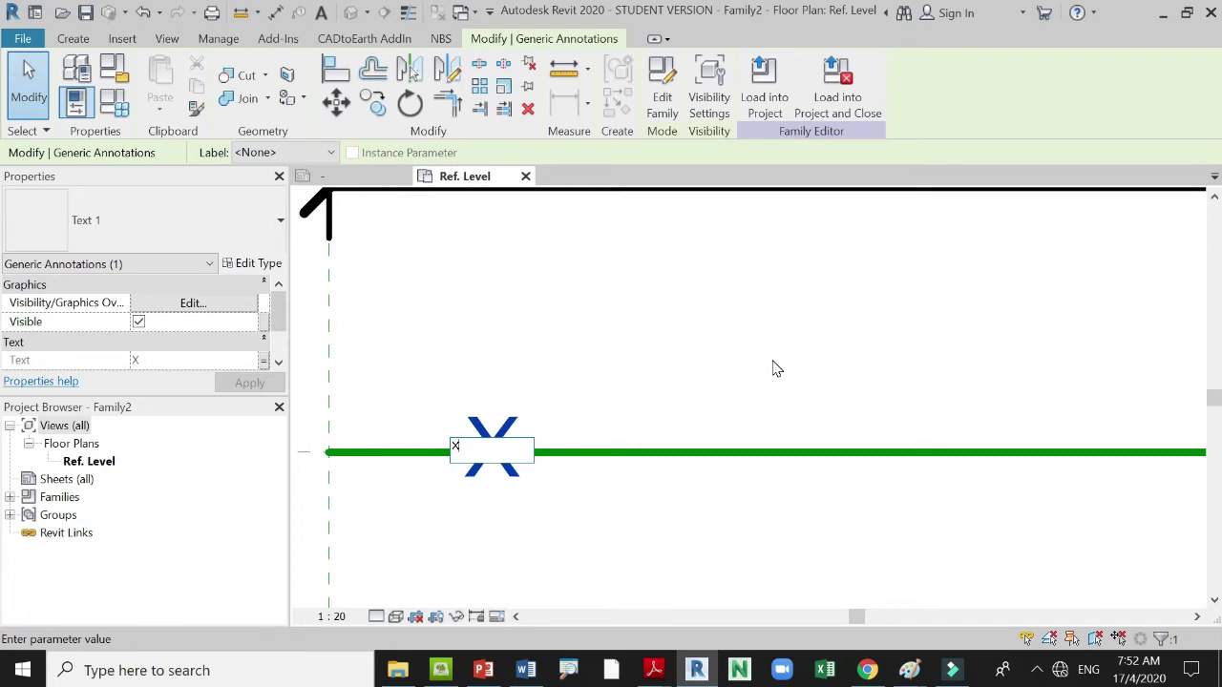
pyautogui.click(713, 330)
pyautogui.click(537, 389)
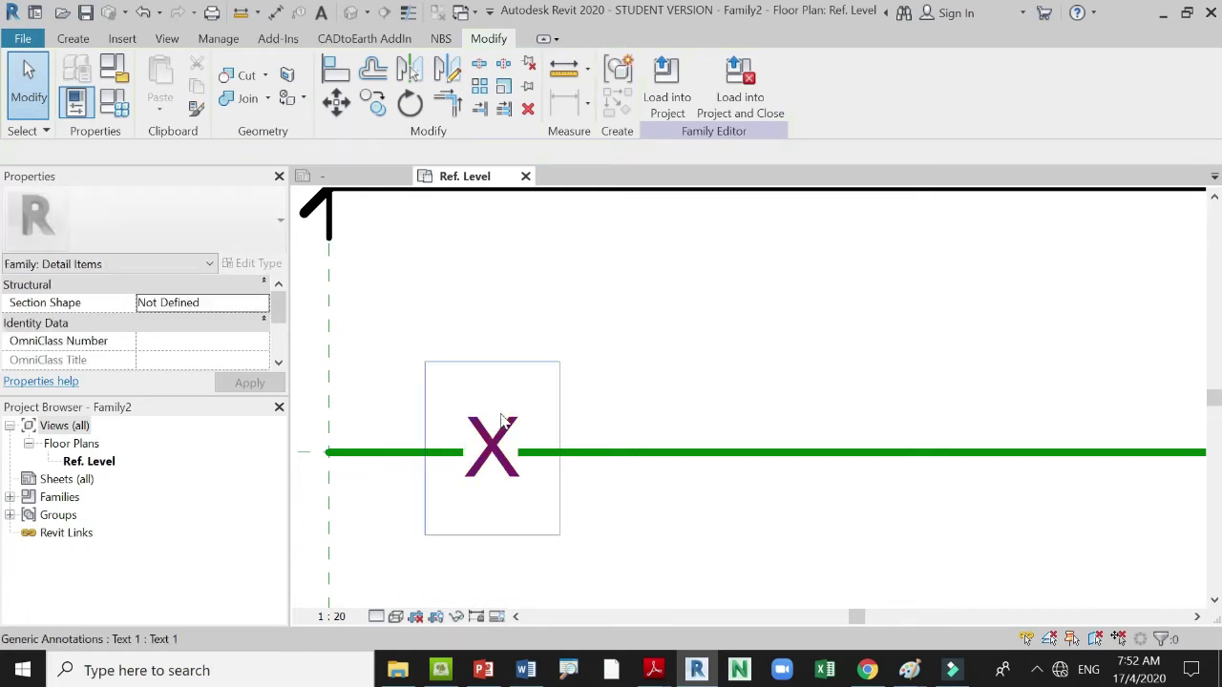
# Nudge the X label down onto the green line with the Down arrow key.
pyautogui.click(499, 426)
pyautogui.press('Down')
pyautogui.press('Down')
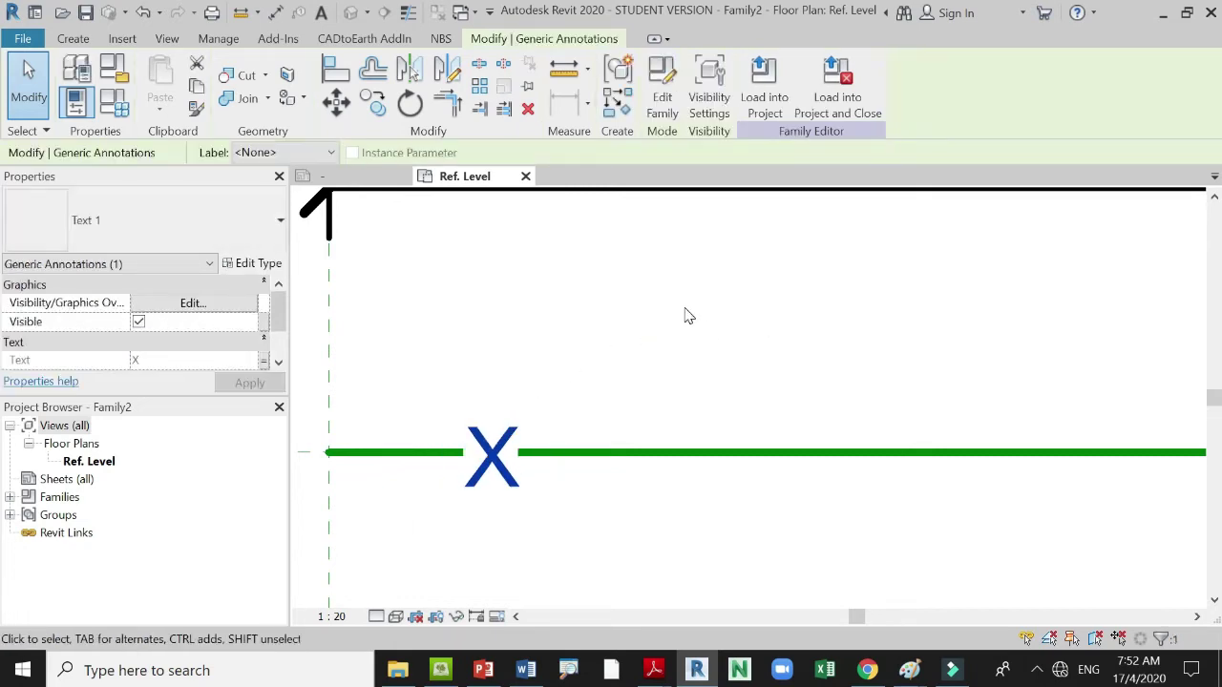
pyautogui.click(688, 316)
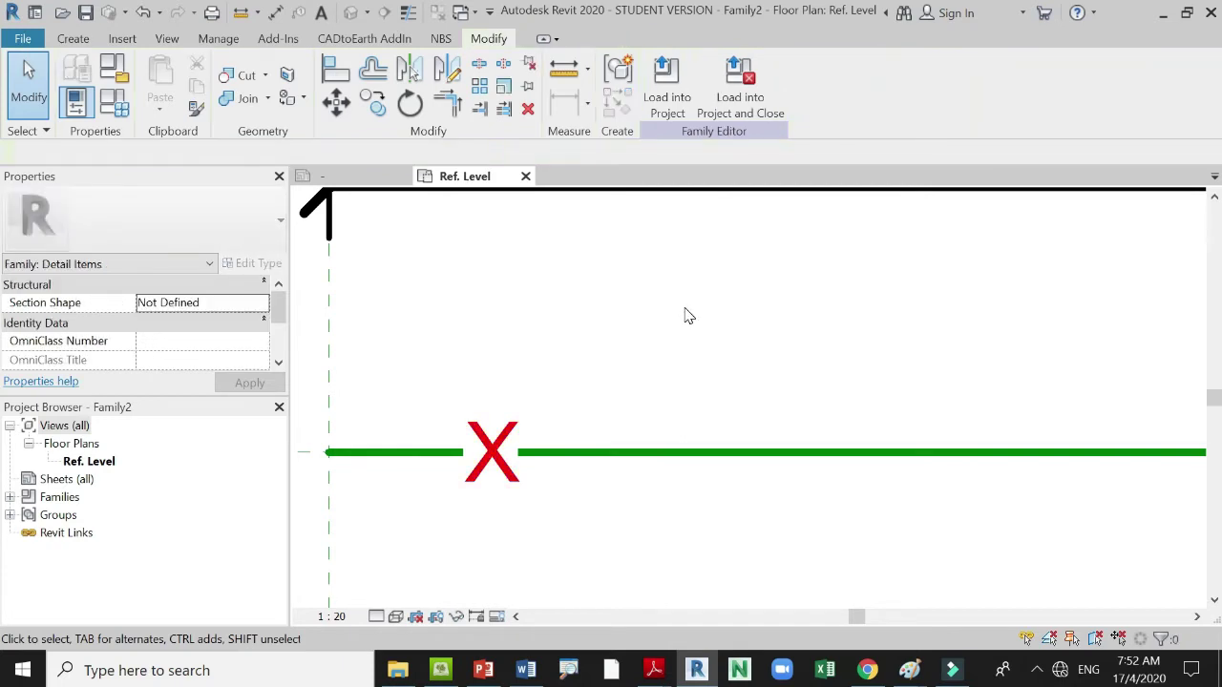
pyautogui.scroll(-3, 697, 240)
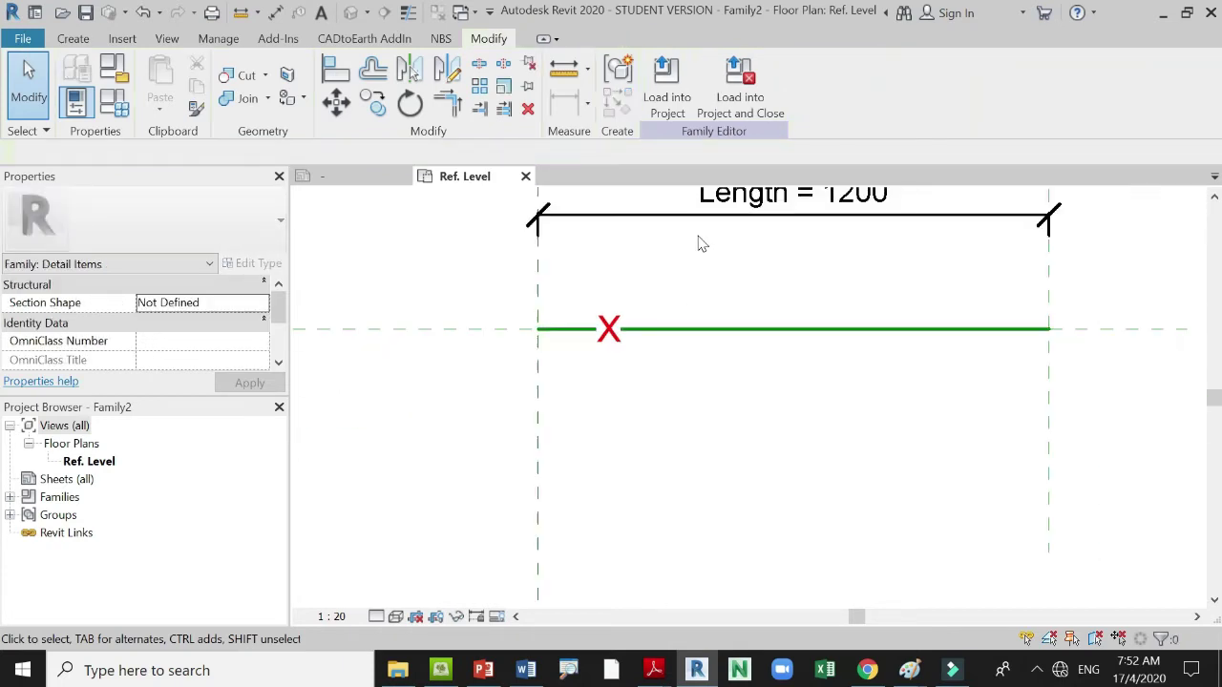
pyautogui.click(609, 330)
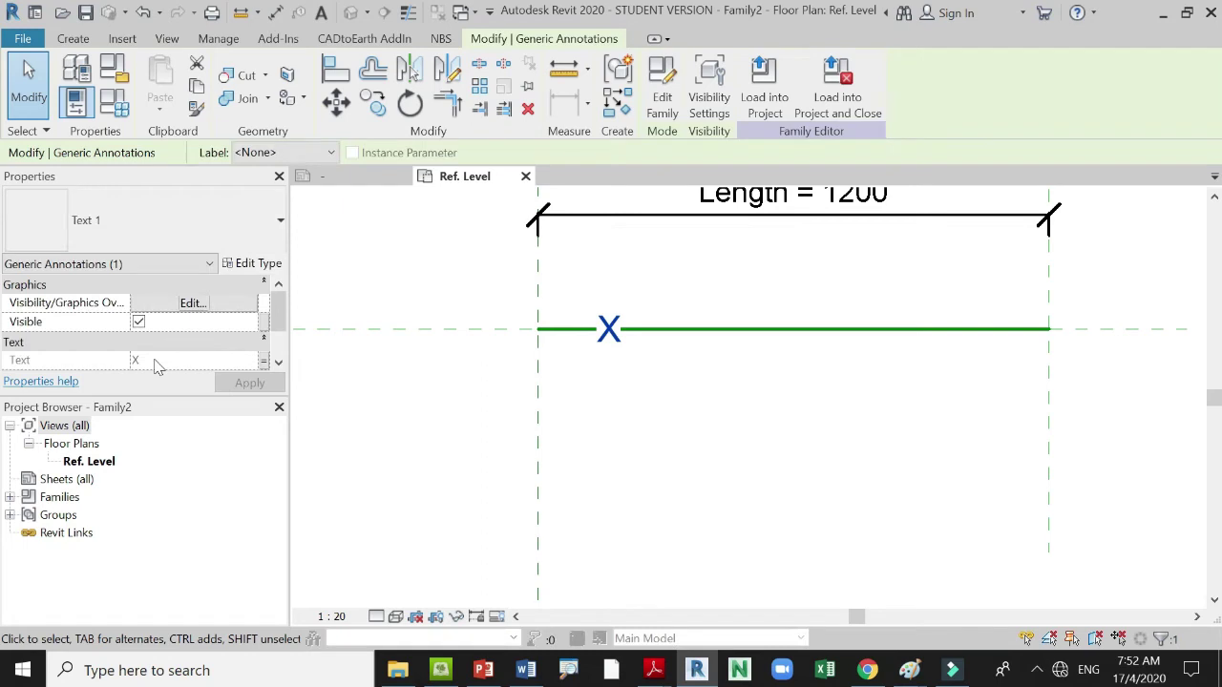
pyautogui.scroll(-1, 157, 367)
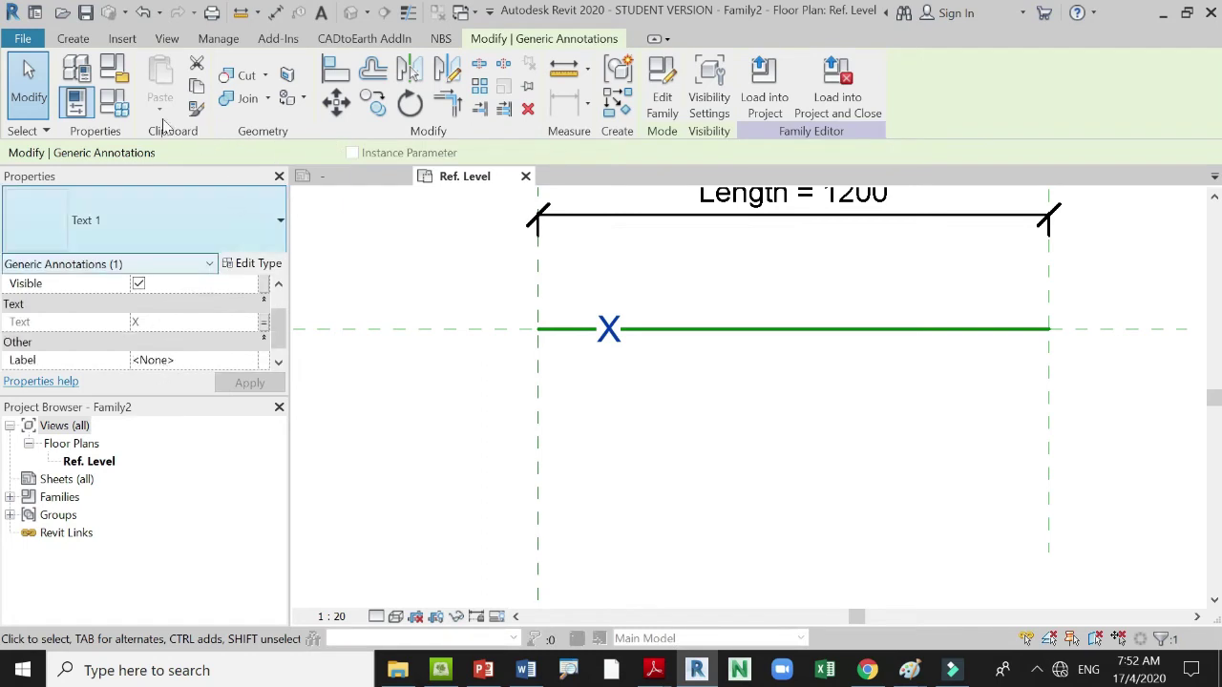
pyautogui.click(116, 103)
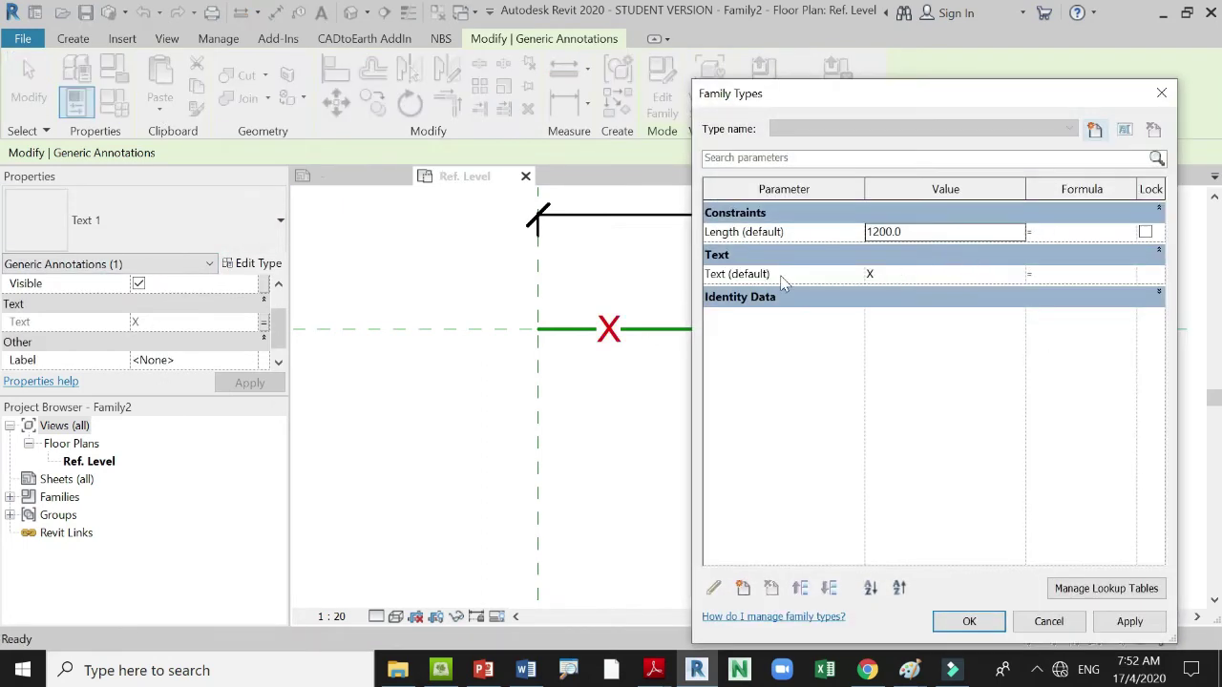
pyautogui.press('Tab')
pyautogui.write('t')
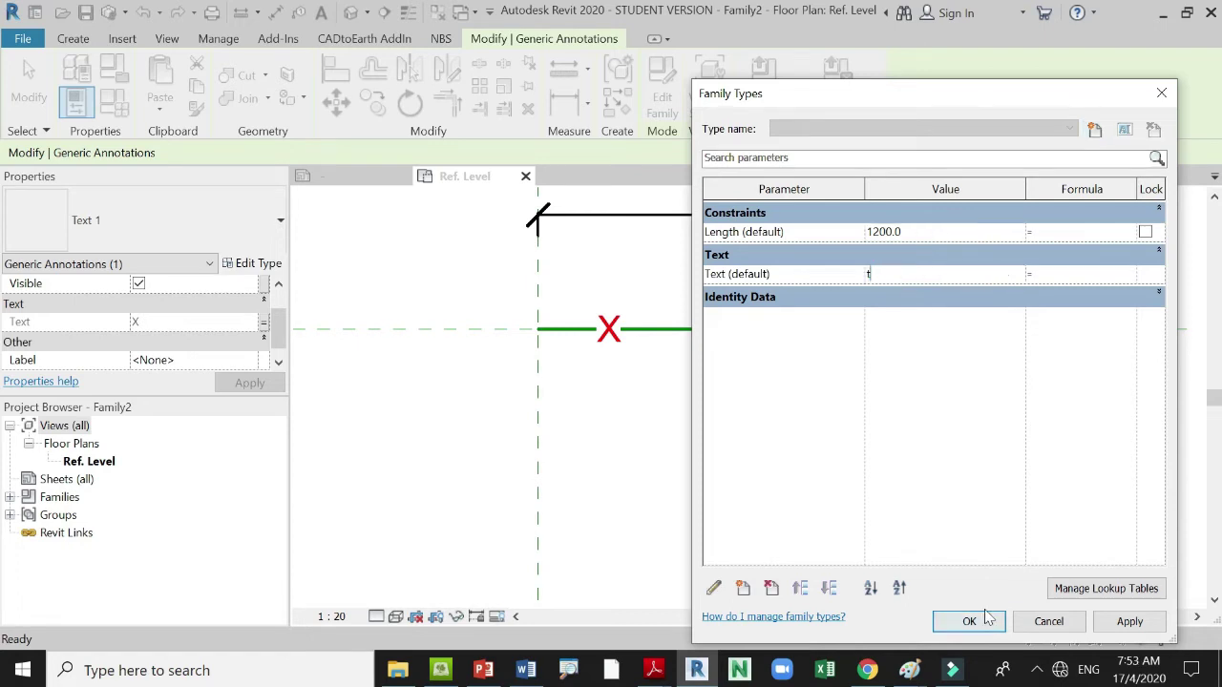
pyautogui.click(1130, 621)
pyautogui.click(969, 622)
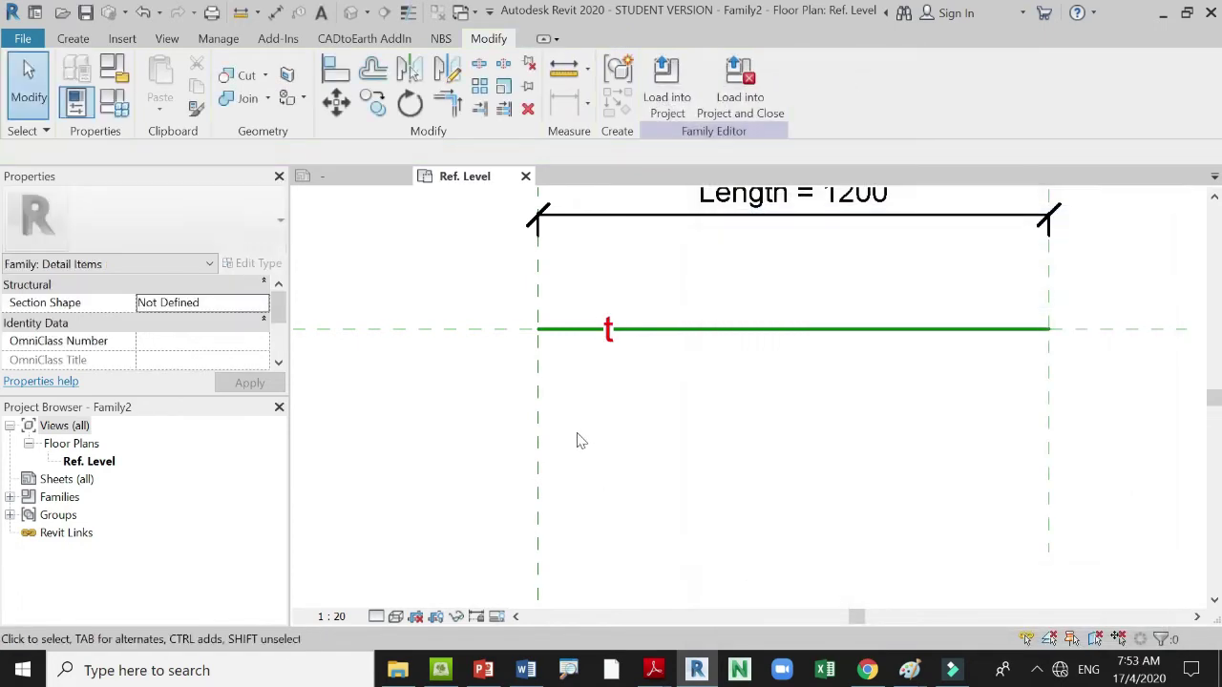
pyautogui.click(610, 336)
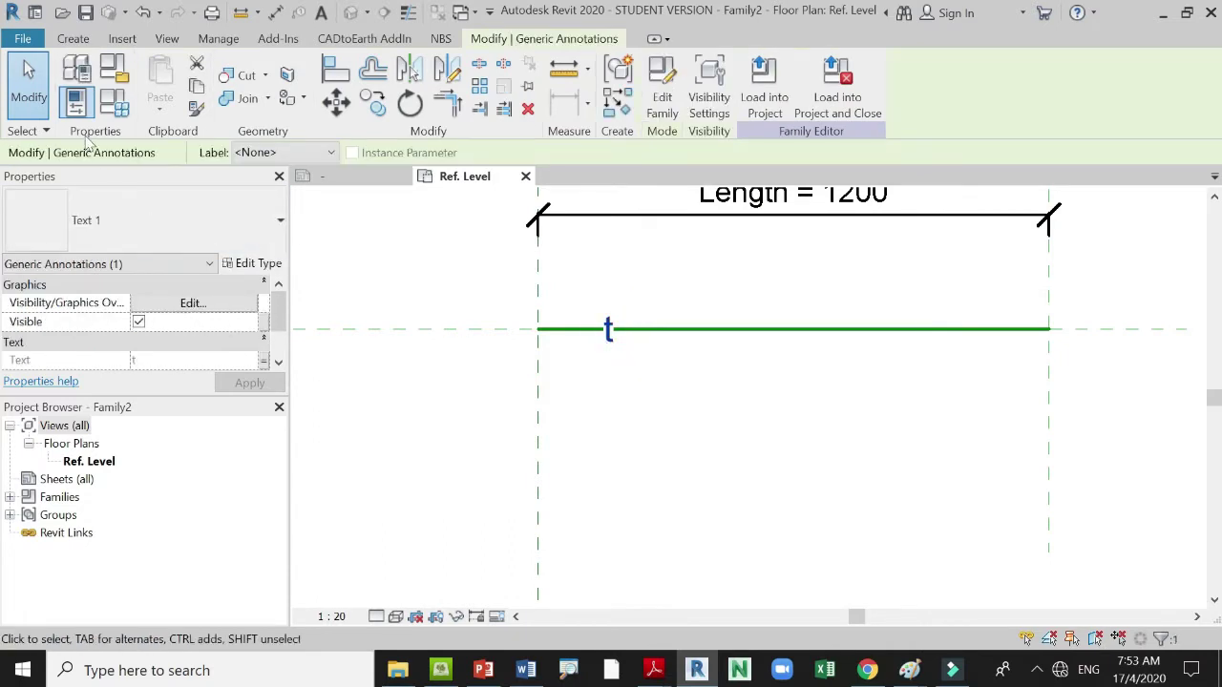
pyautogui.click(114, 103)
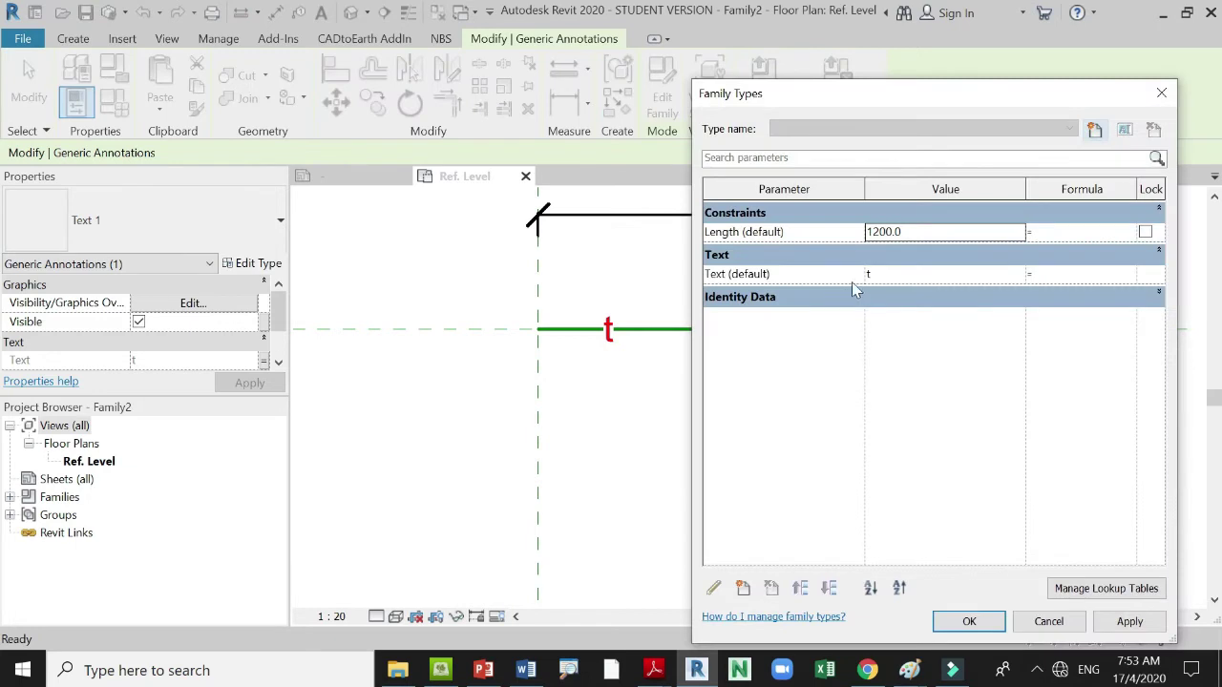
pyautogui.click(887, 274)
pyautogui.write('X')
pyautogui.click(966, 621)
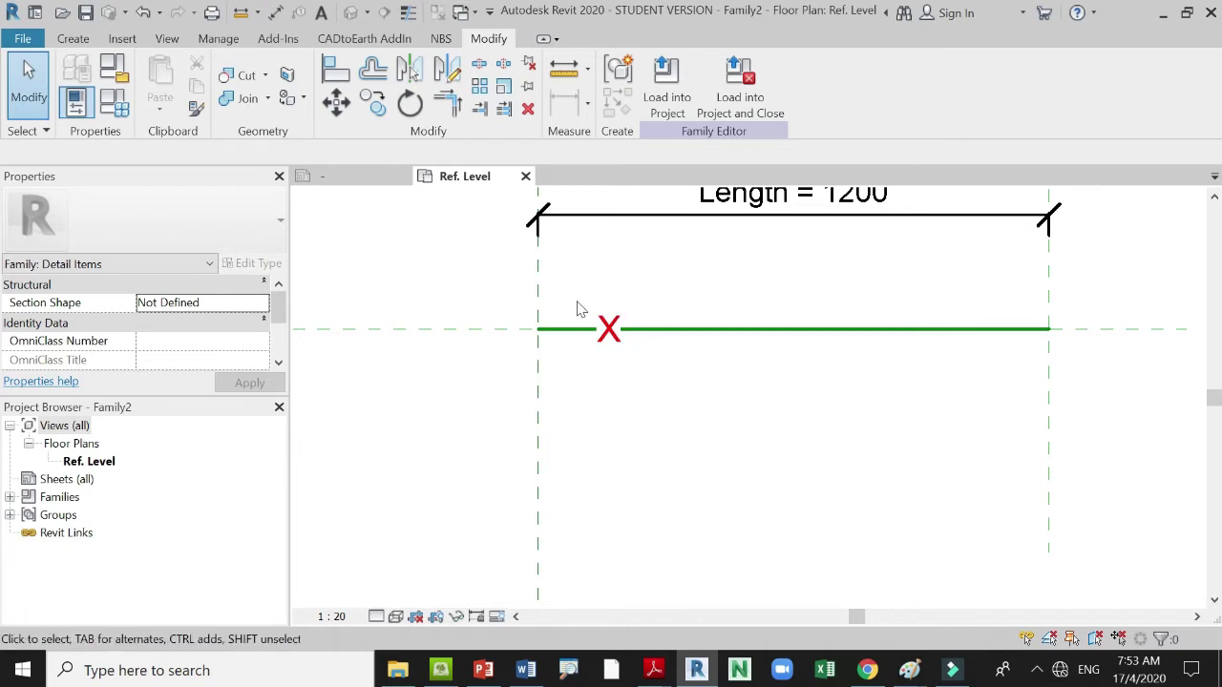
# Add an aligned dimension of 166 from the left reference plane to the red X.
pyautogui.scroll(-3, 649, 354)
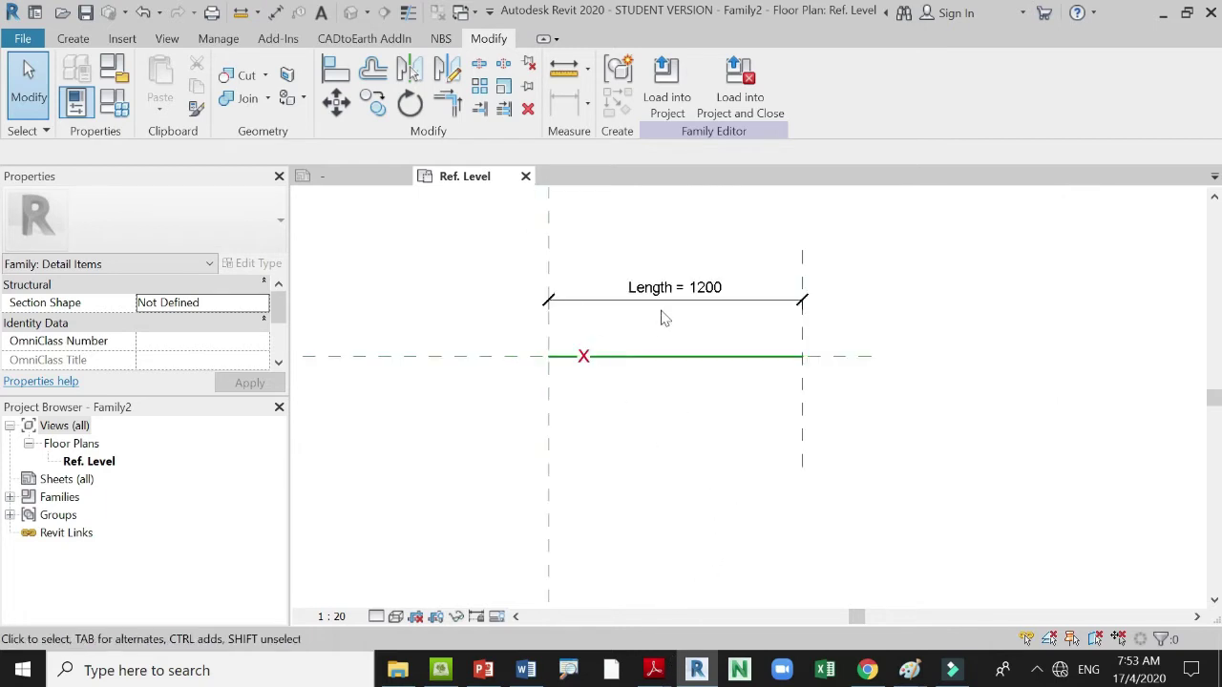
pyautogui.scroll(1, 630, 382)
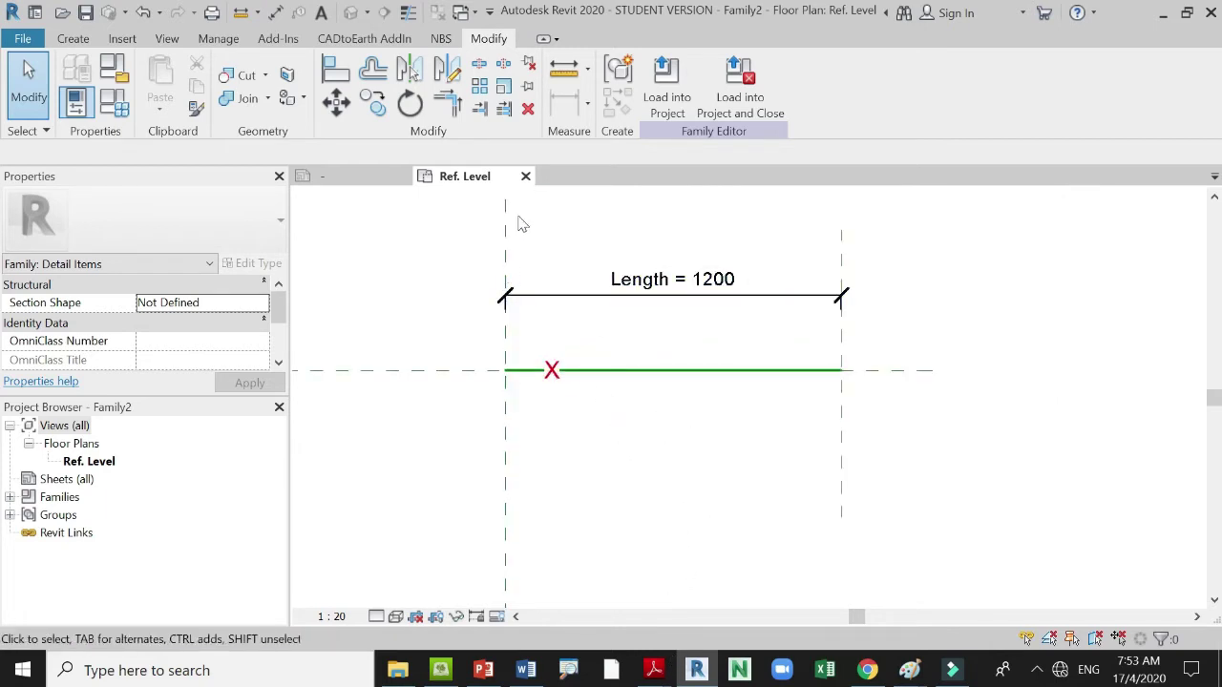
pyautogui.click(275, 13)
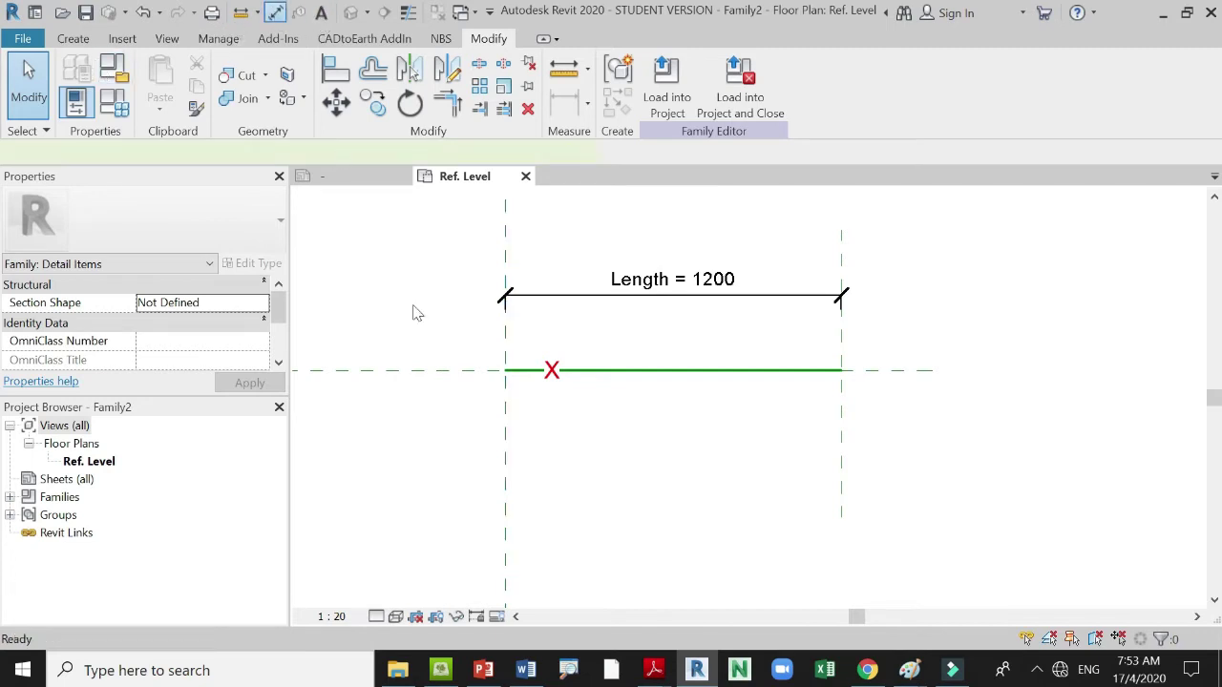
pyautogui.click(552, 376)
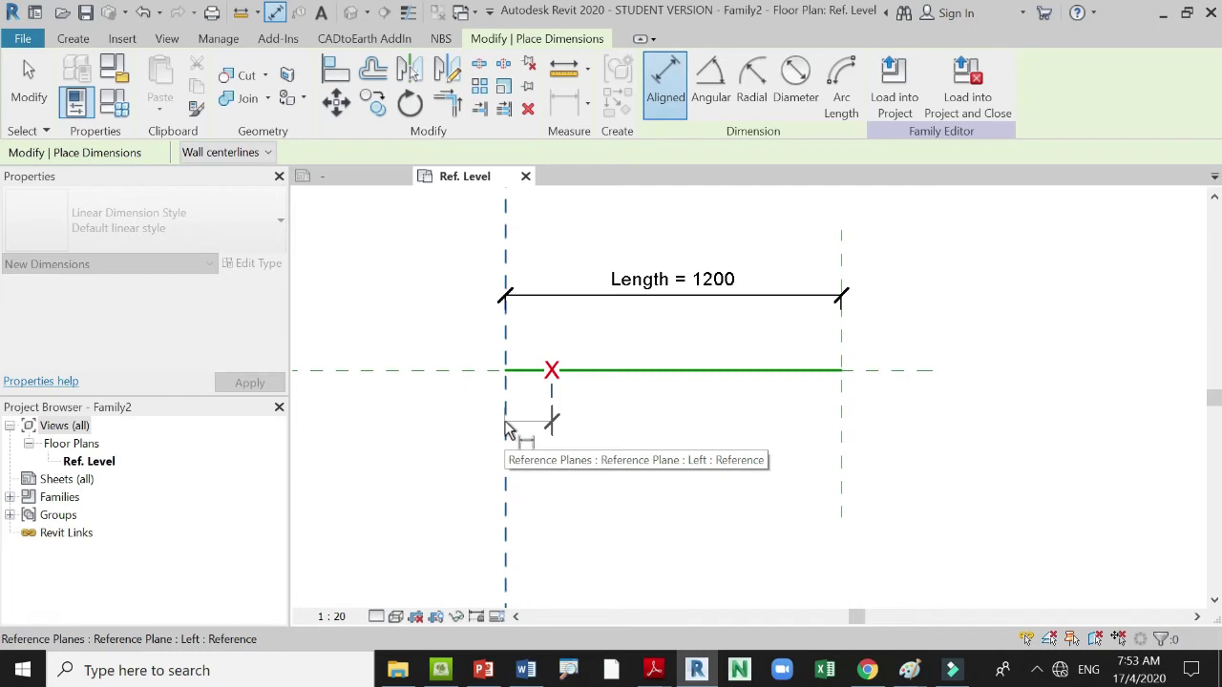
pyautogui.click(507, 432)
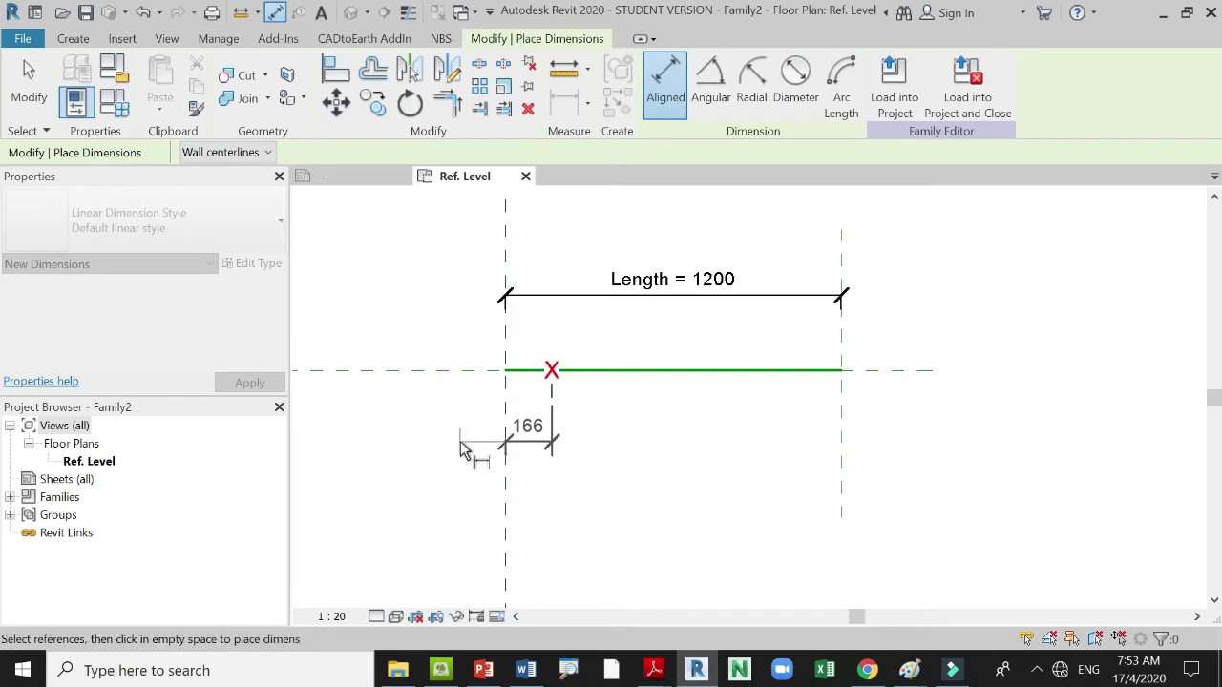
pyautogui.click(468, 447)
pyautogui.press('Escape')
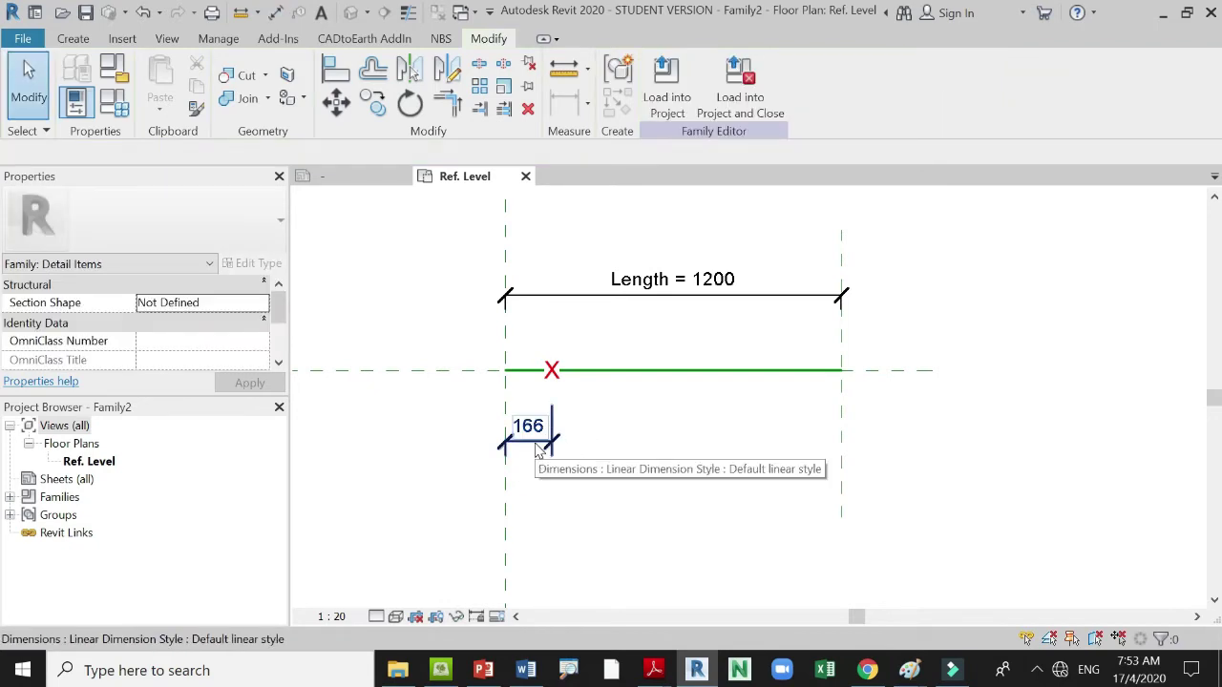
pyautogui.scroll(2, 591, 426)
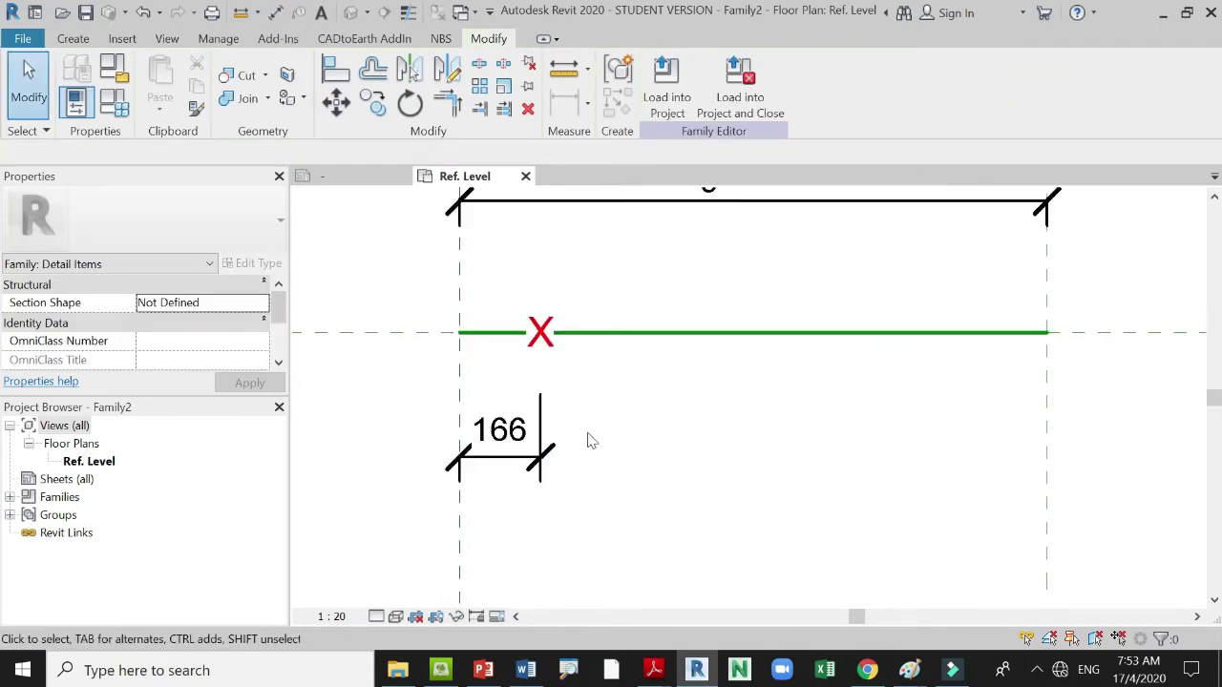
pyautogui.scroll(-2, 553, 439)
pyautogui.scroll(2, 534, 404)
pyautogui.scroll(-2, 567, 437)
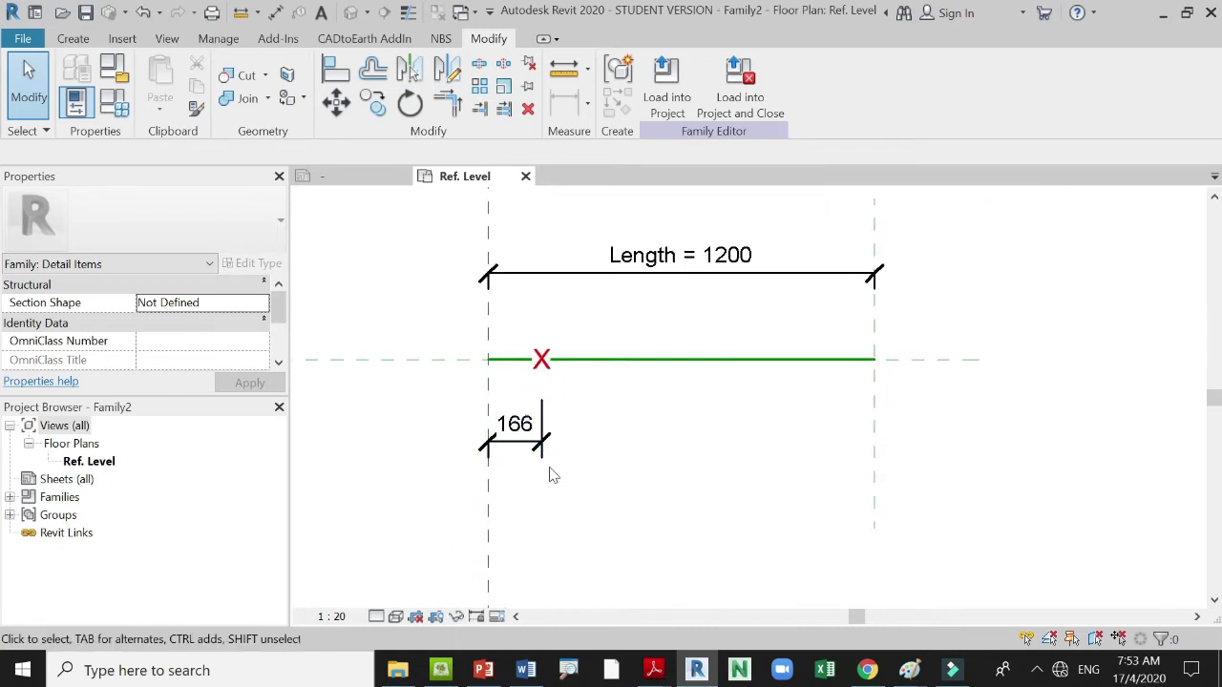
# Create an instance length parameter named Offset in Family Types and set it to 600.
pyautogui.click(116, 105)
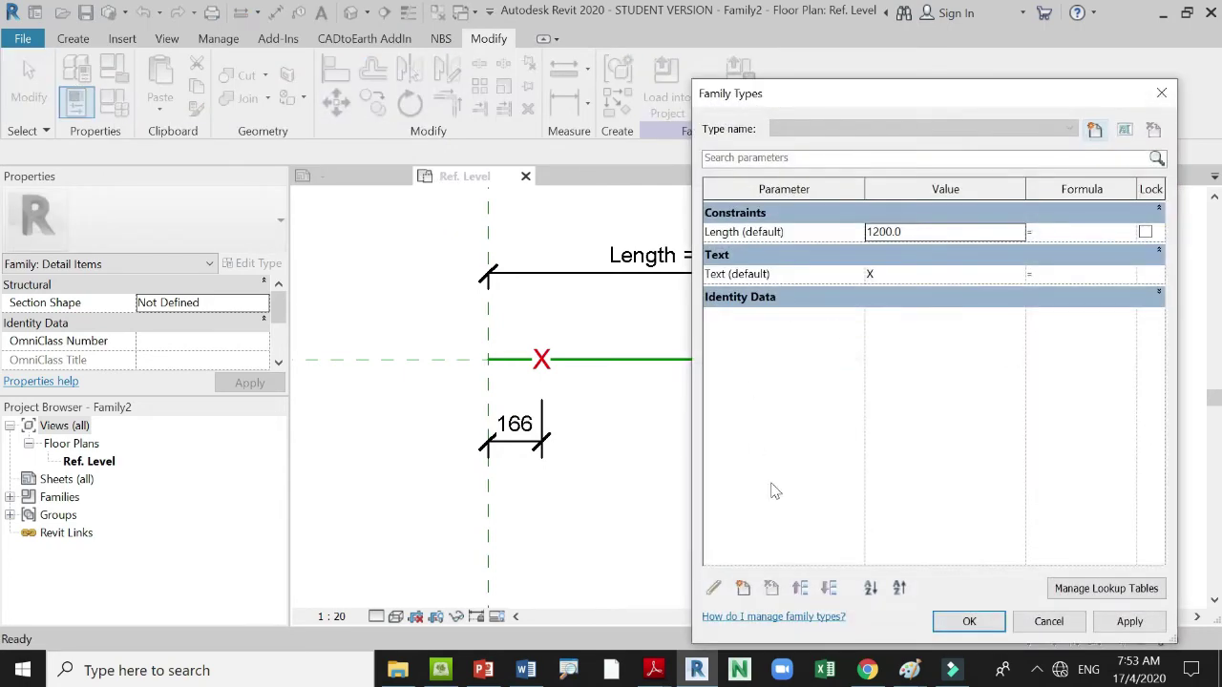
pyautogui.click(745, 589)
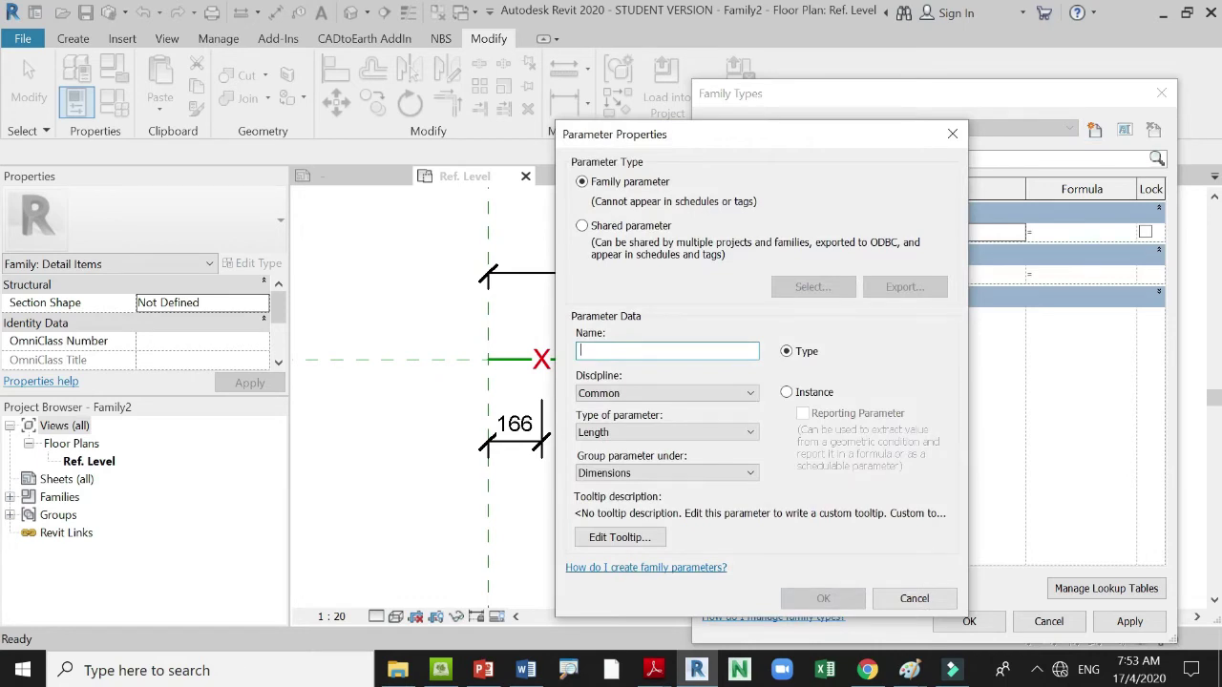
pyautogui.write('oFFOs')
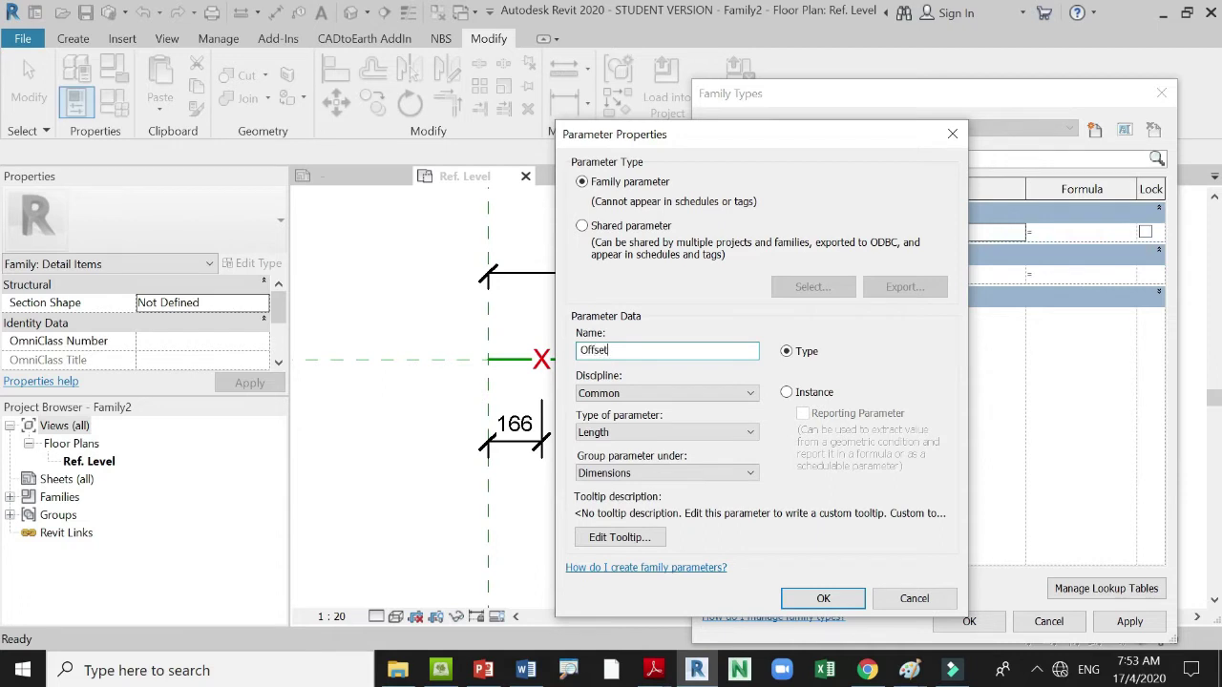
pyautogui.click(789, 393)
pyautogui.click(823, 600)
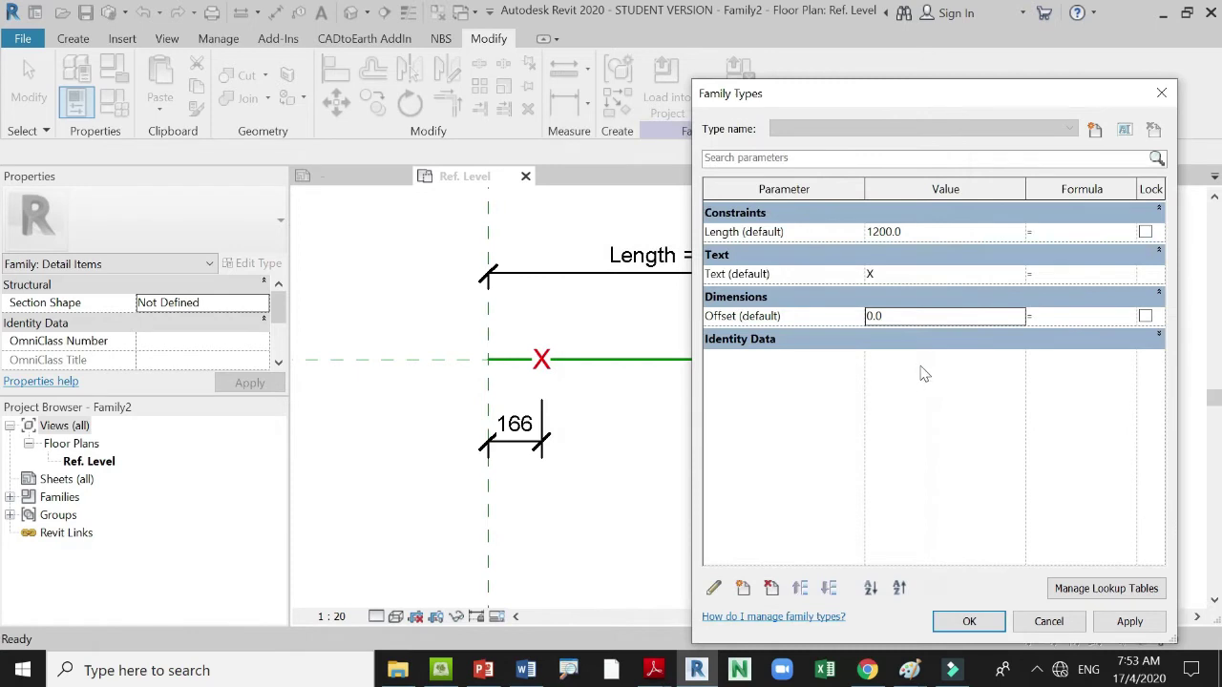
pyautogui.click(909, 318)
pyautogui.write('3')
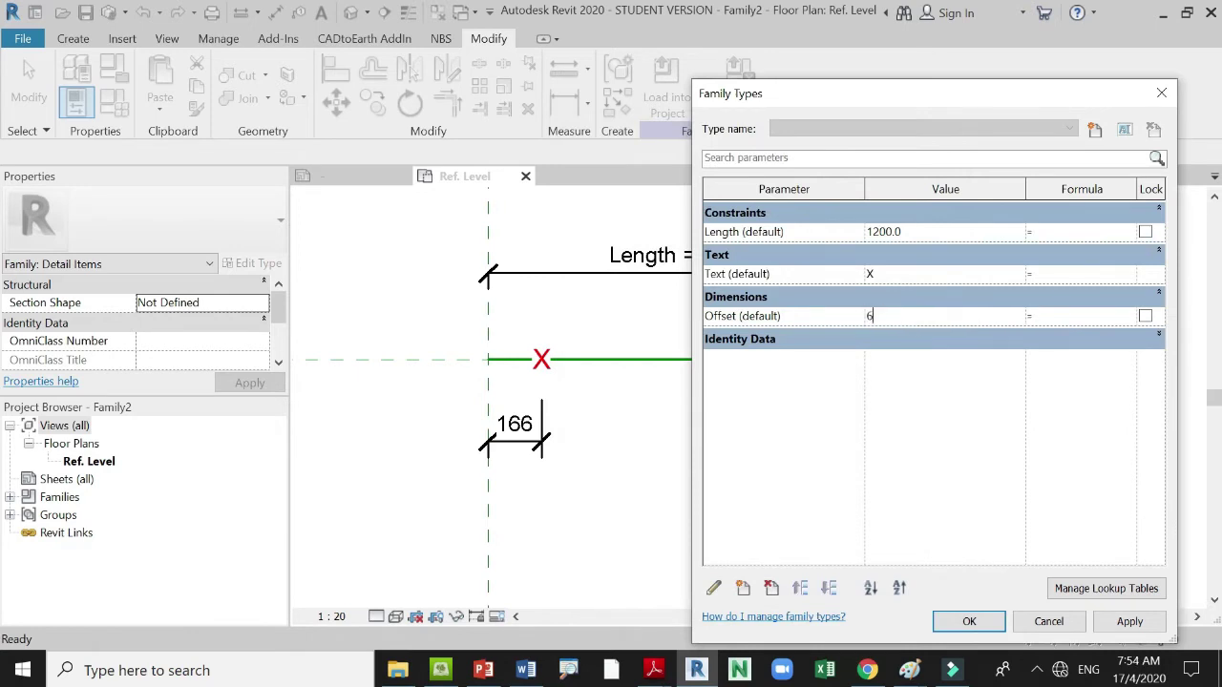
pyautogui.click(1130, 622)
pyautogui.click(969, 622)
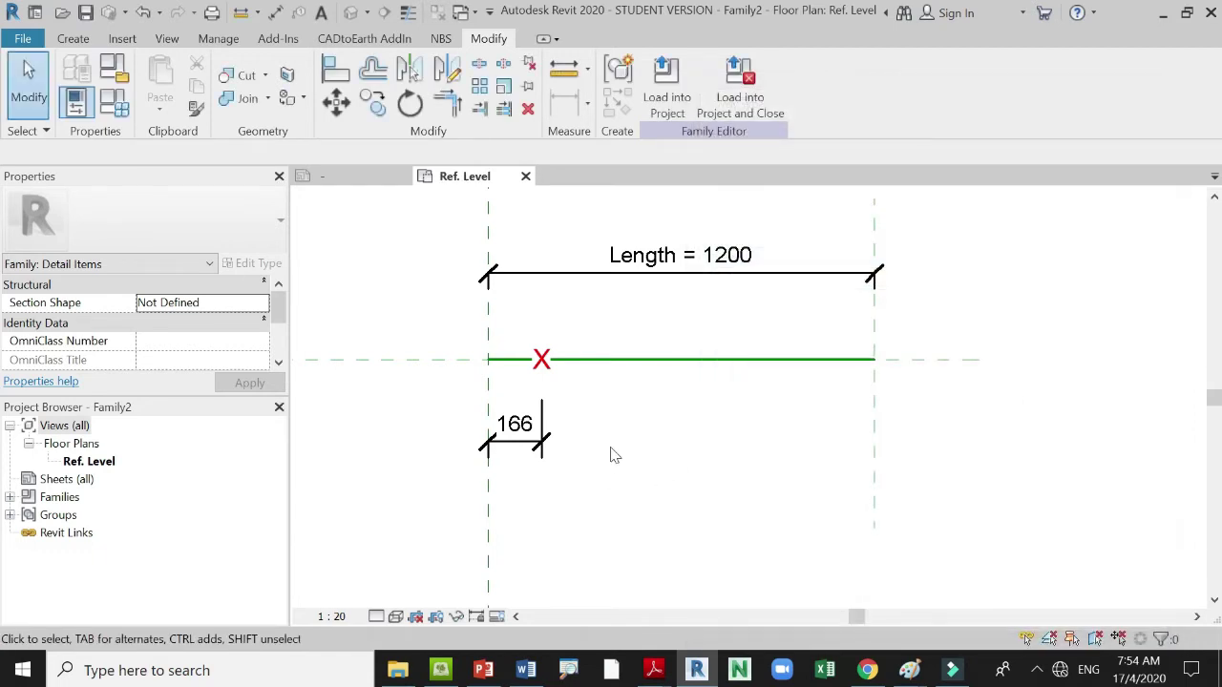
# Label the 166 dimension with the Offset parameter so the X sits at 600.
pyautogui.click(516, 447)
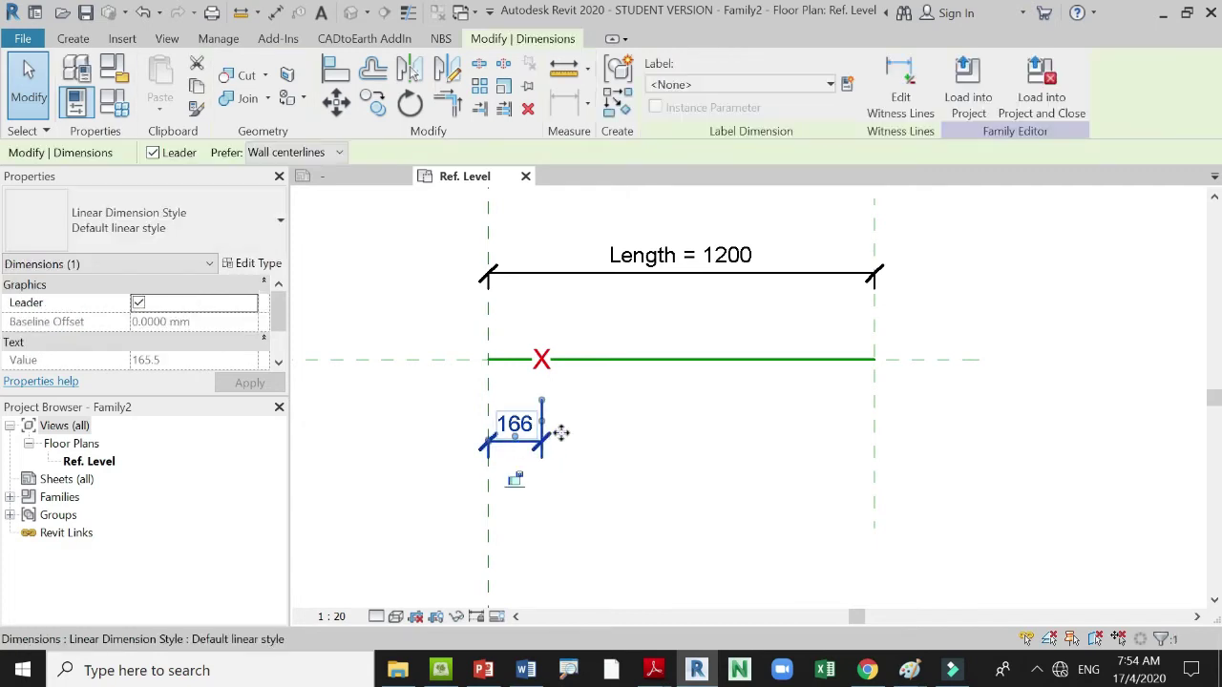
pyautogui.click(788, 86)
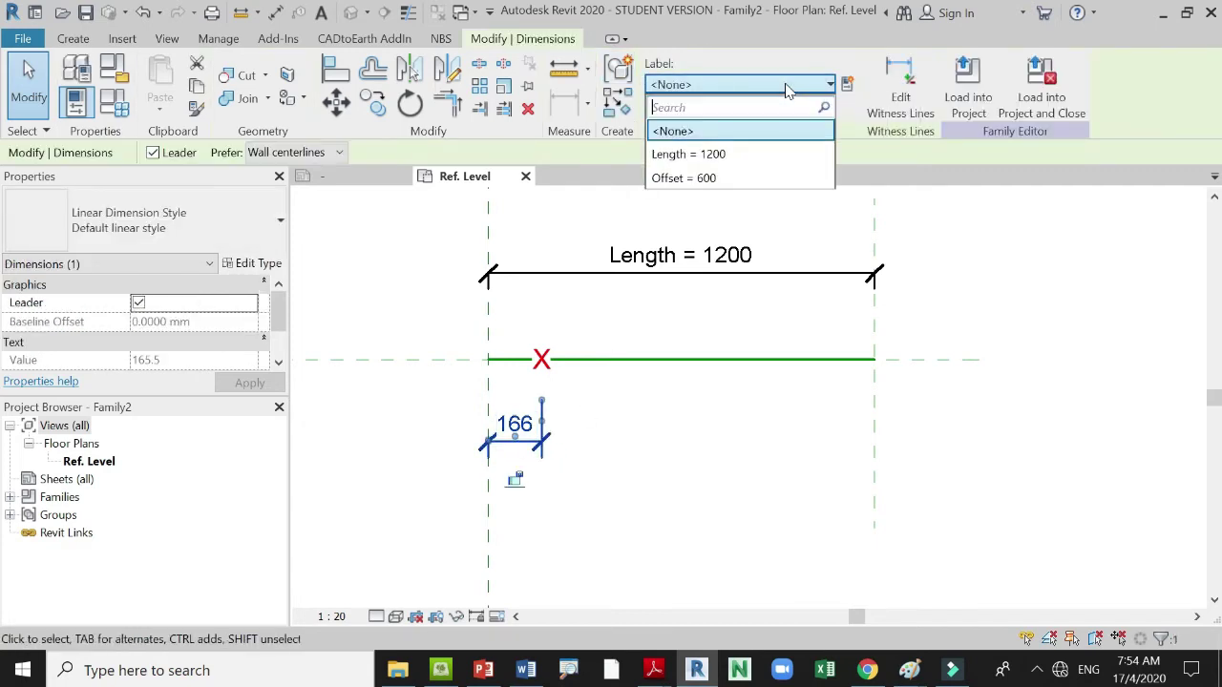
pyautogui.click(761, 179)
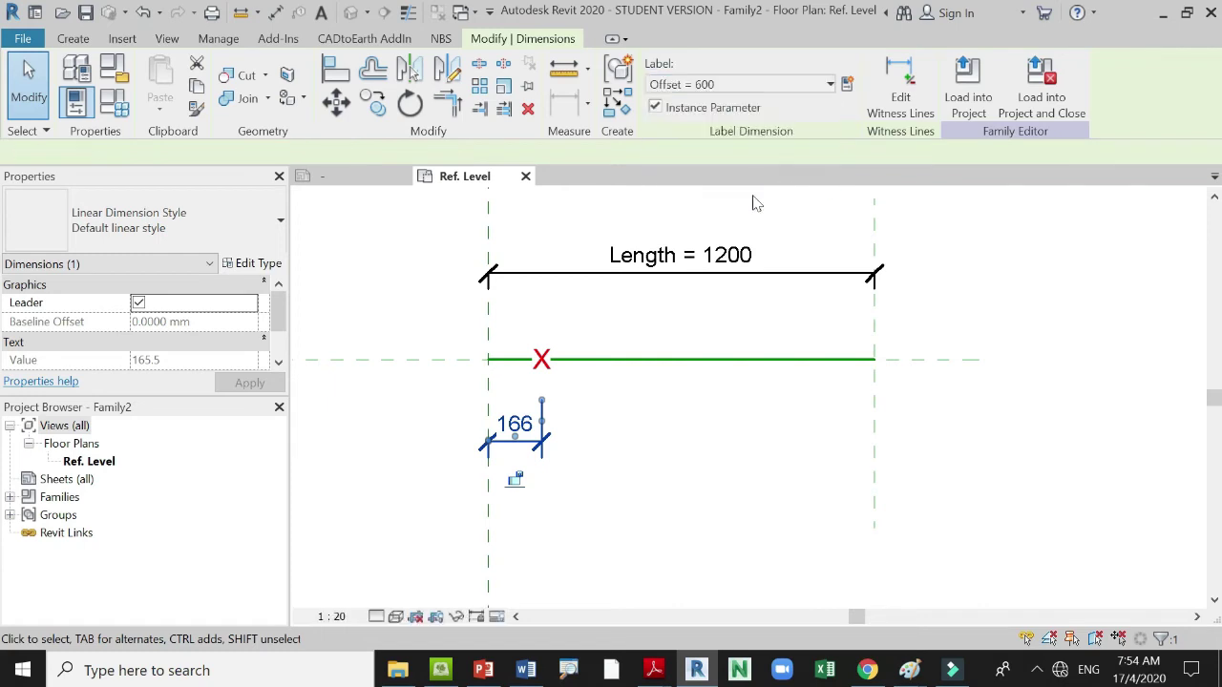
pyautogui.click(729, 445)
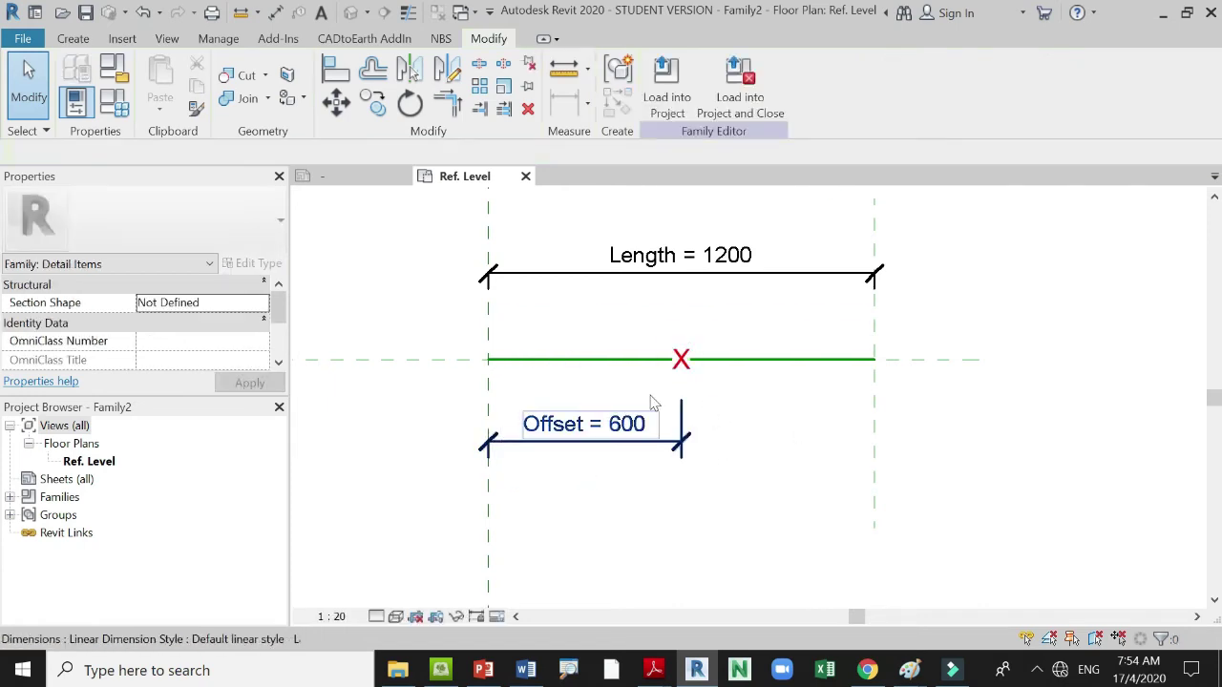
pyautogui.scroll(-2, 564, 376)
pyautogui.scroll(1, 702, 402)
pyautogui.scroll(-1, 732, 349)
pyautogui.scroll(1, 631, 355)
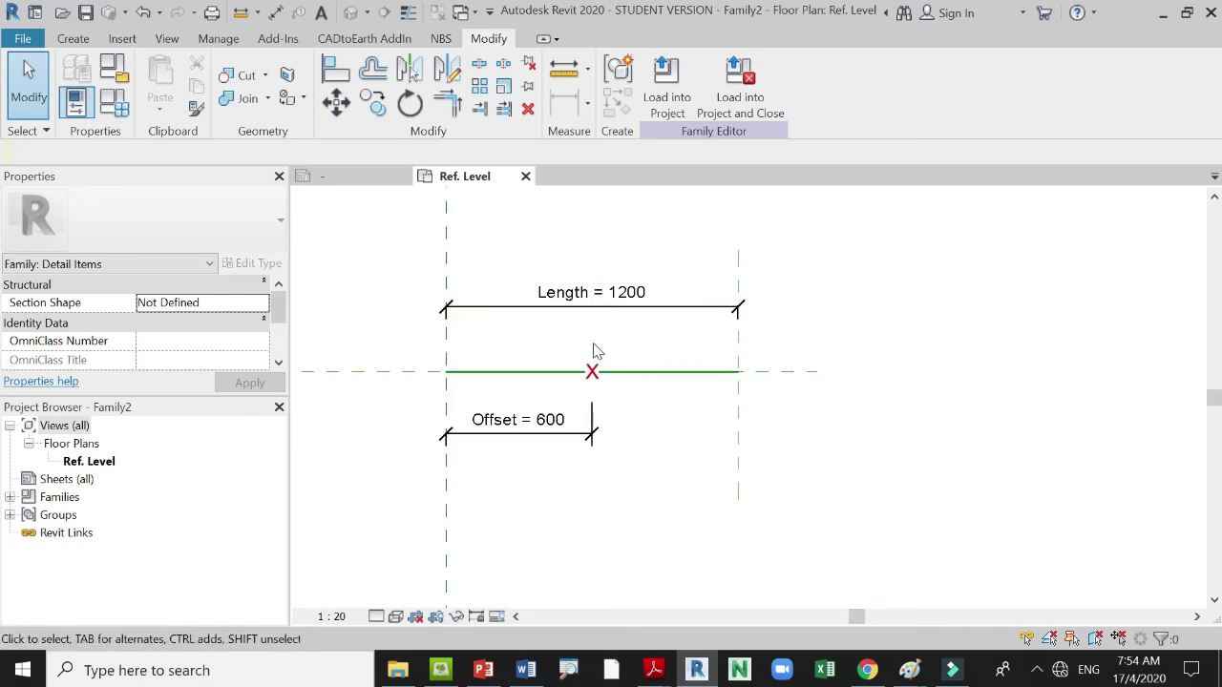
# Change the Length dimension value to 1800 to lengthen the line.
pyautogui.click(652, 313)
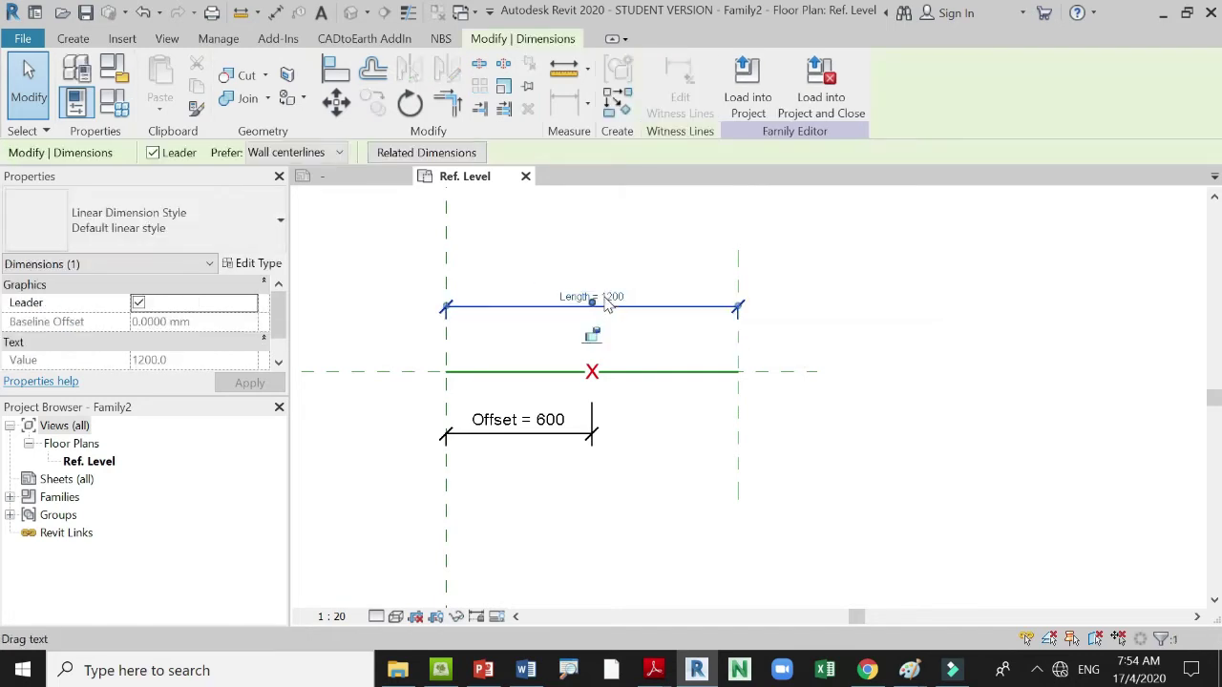
pyautogui.click(618, 302)
pyautogui.click(576, 285)
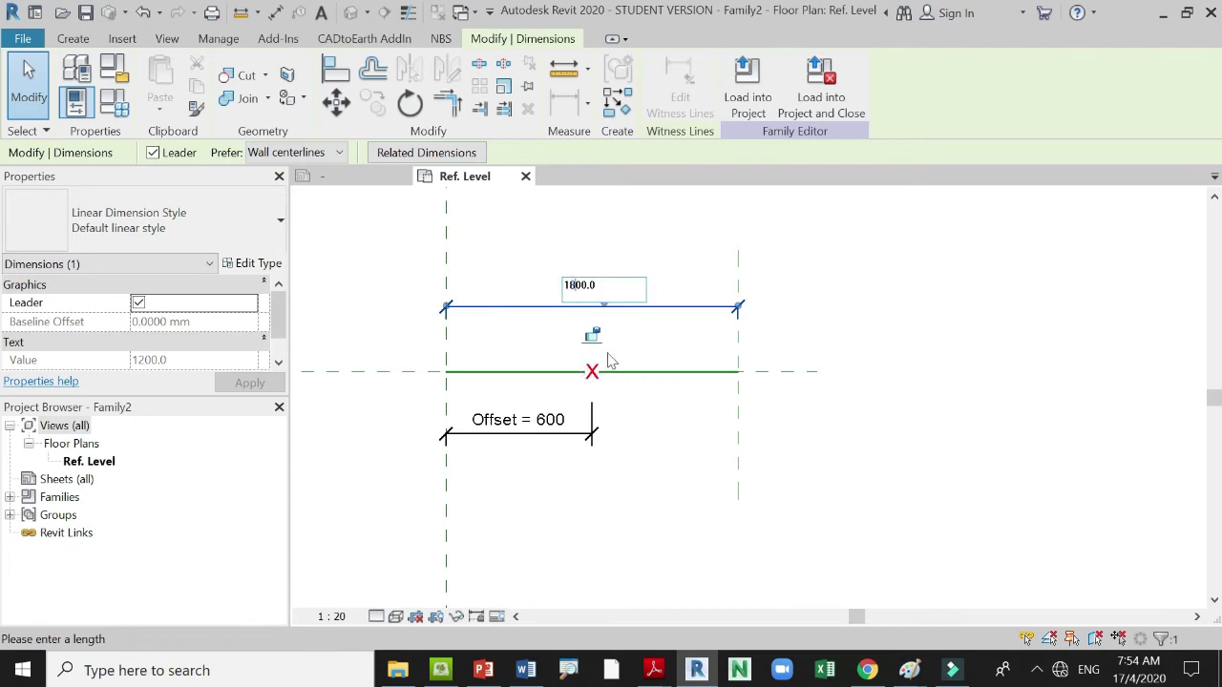
pyautogui.press('Return')
pyautogui.press('Escape')
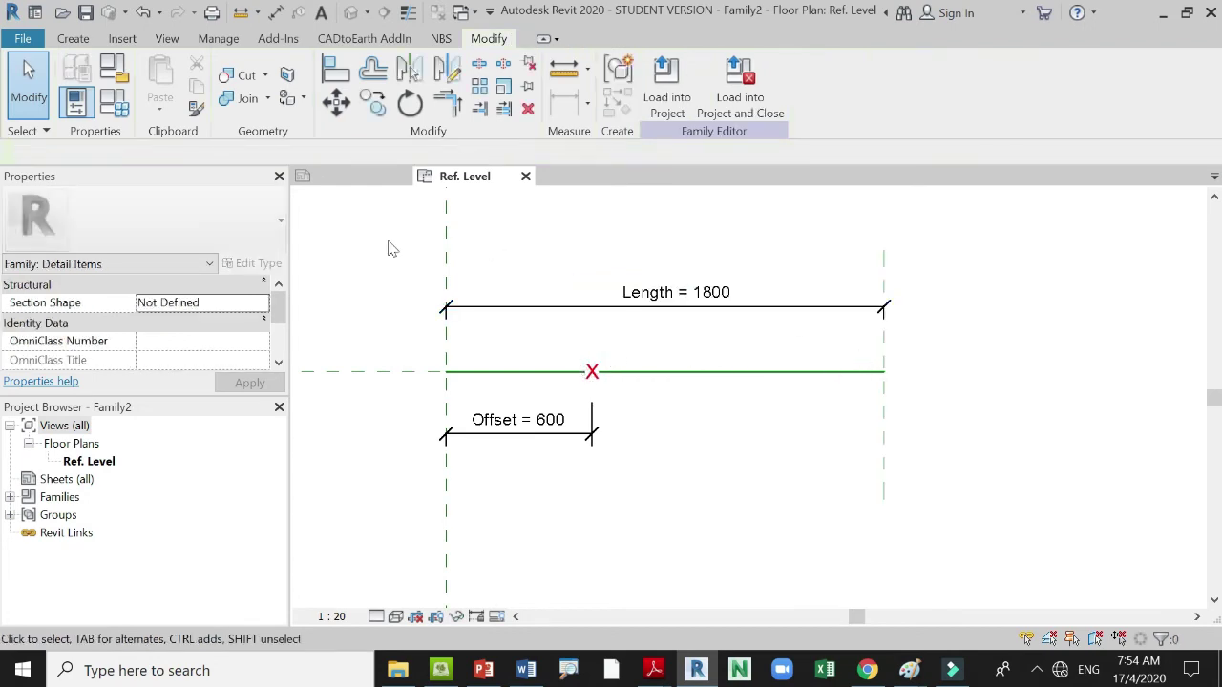
pyautogui.click(114, 103)
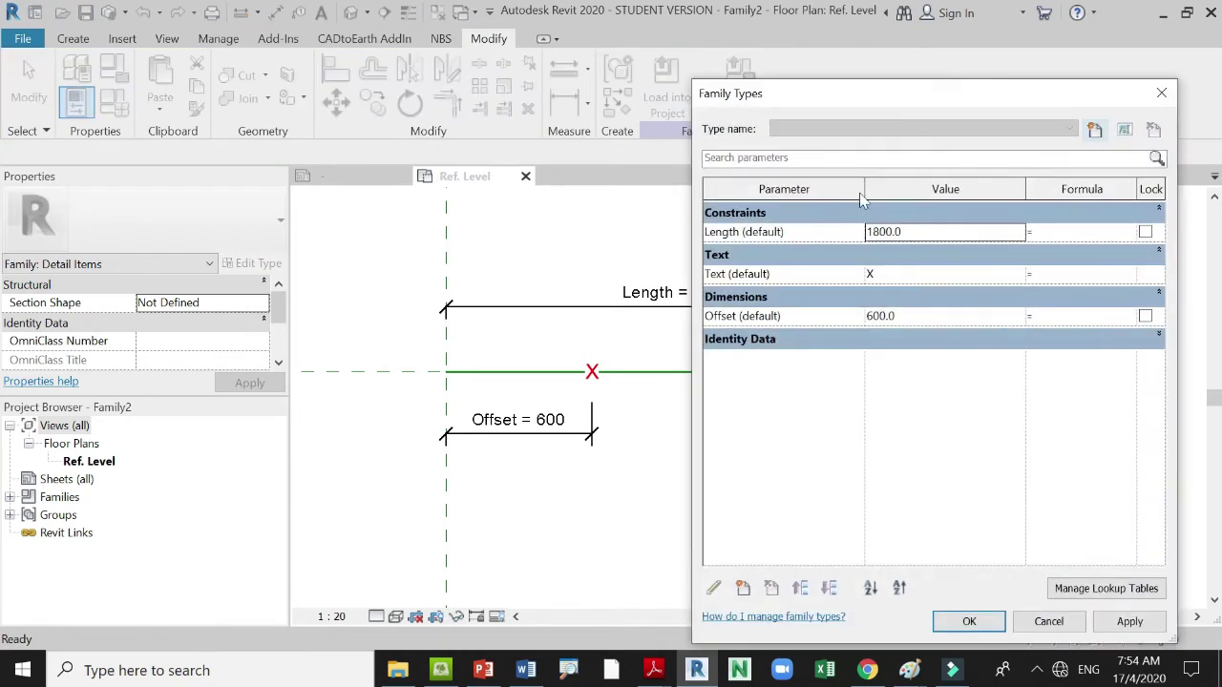
pyautogui.click(963, 238)
pyautogui.click(879, 231)
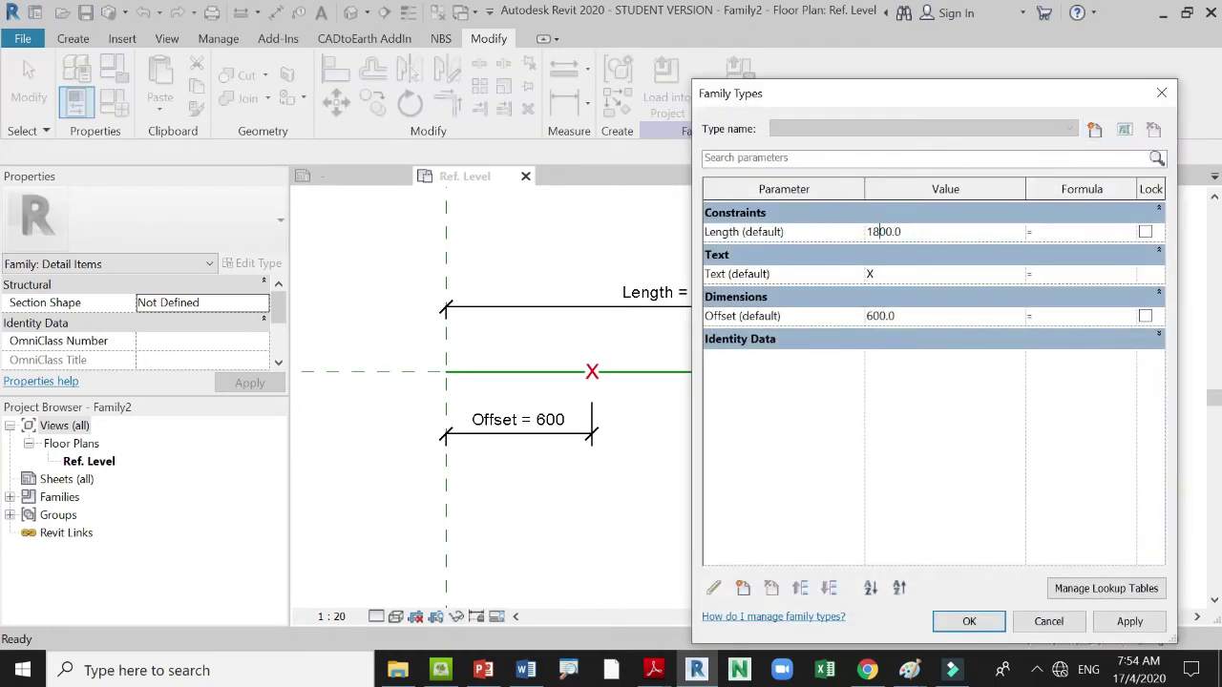
pyautogui.write('2')
pyautogui.click(1129, 622)
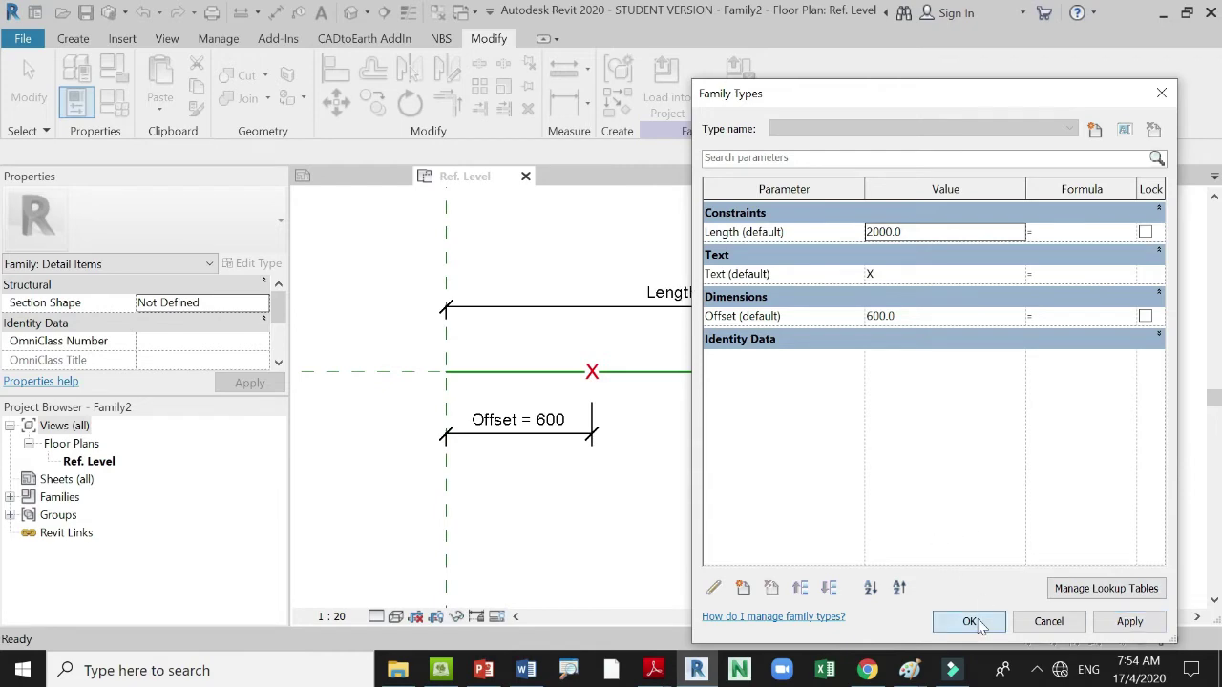
pyautogui.click(969, 621)
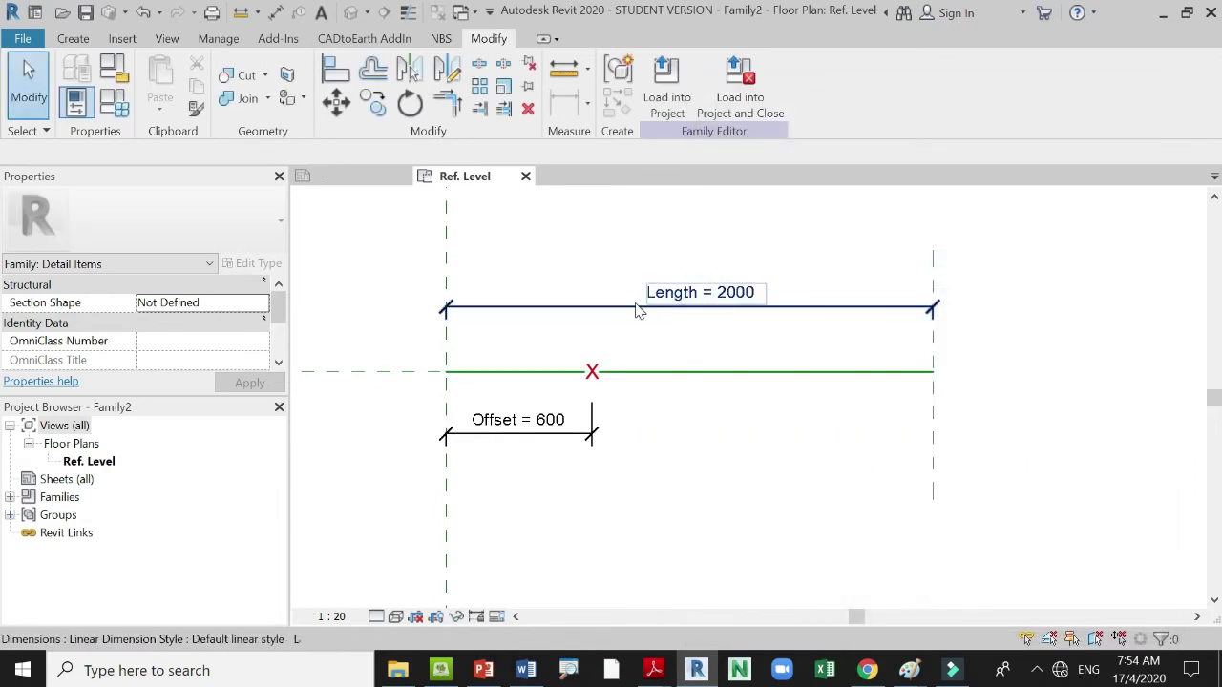
pyautogui.click(113, 100)
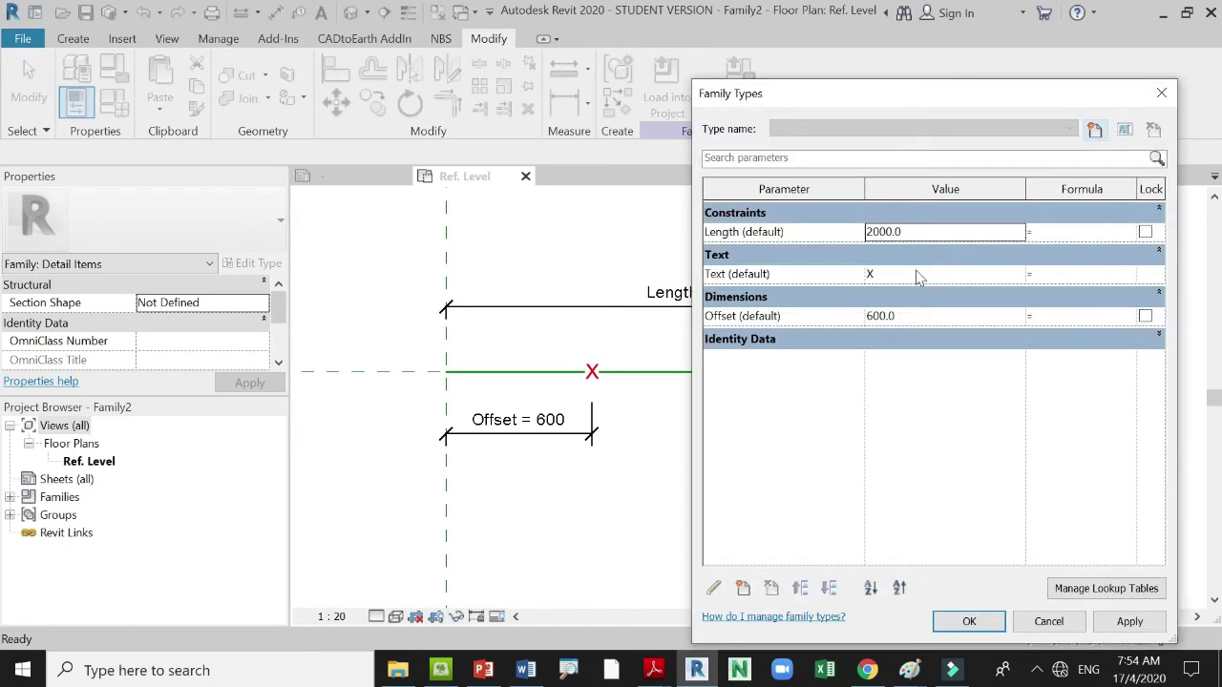
pyautogui.click(885, 232)
pyautogui.hotkey('shift', 'Home')
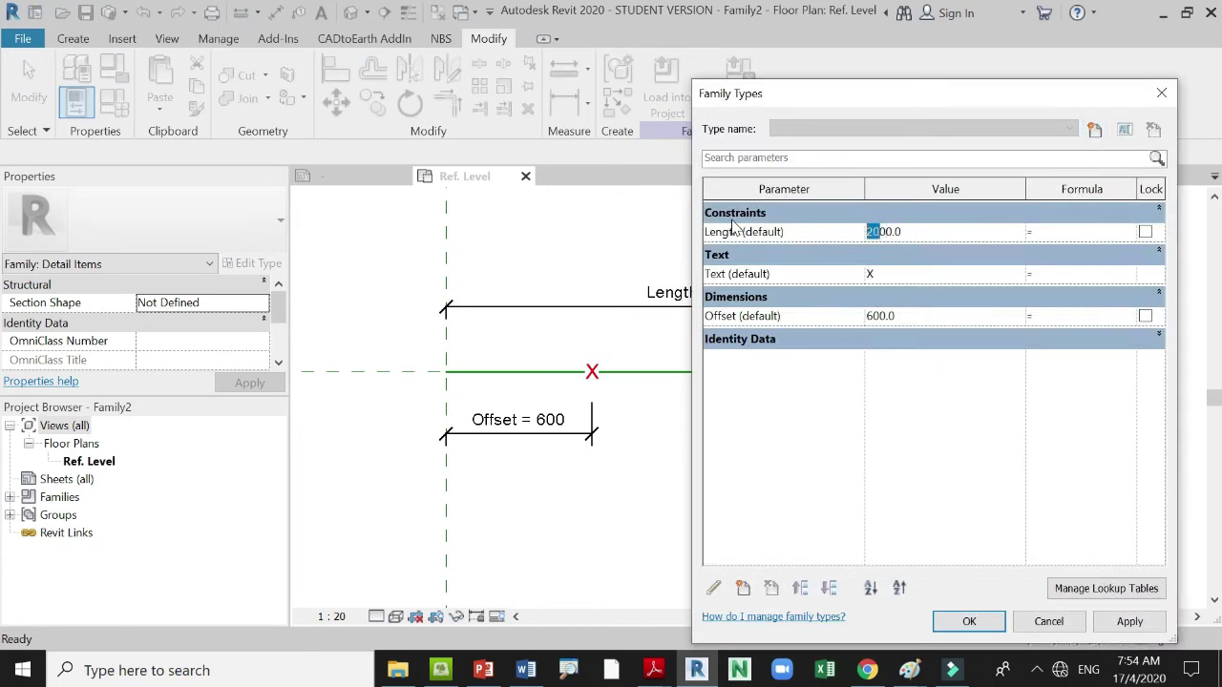
pyautogui.write('18')
pyautogui.click(969, 622)
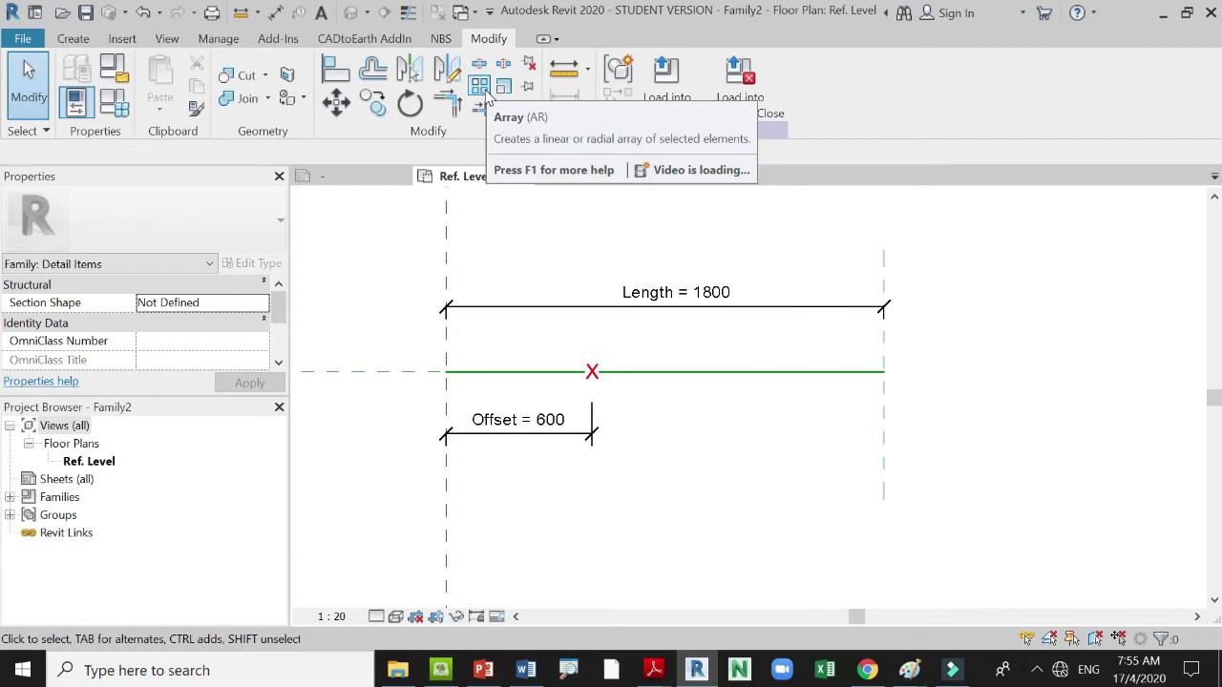
# Array the red X into a group of 2 spaced 600 apart along the line.
pyautogui.click(592, 373)
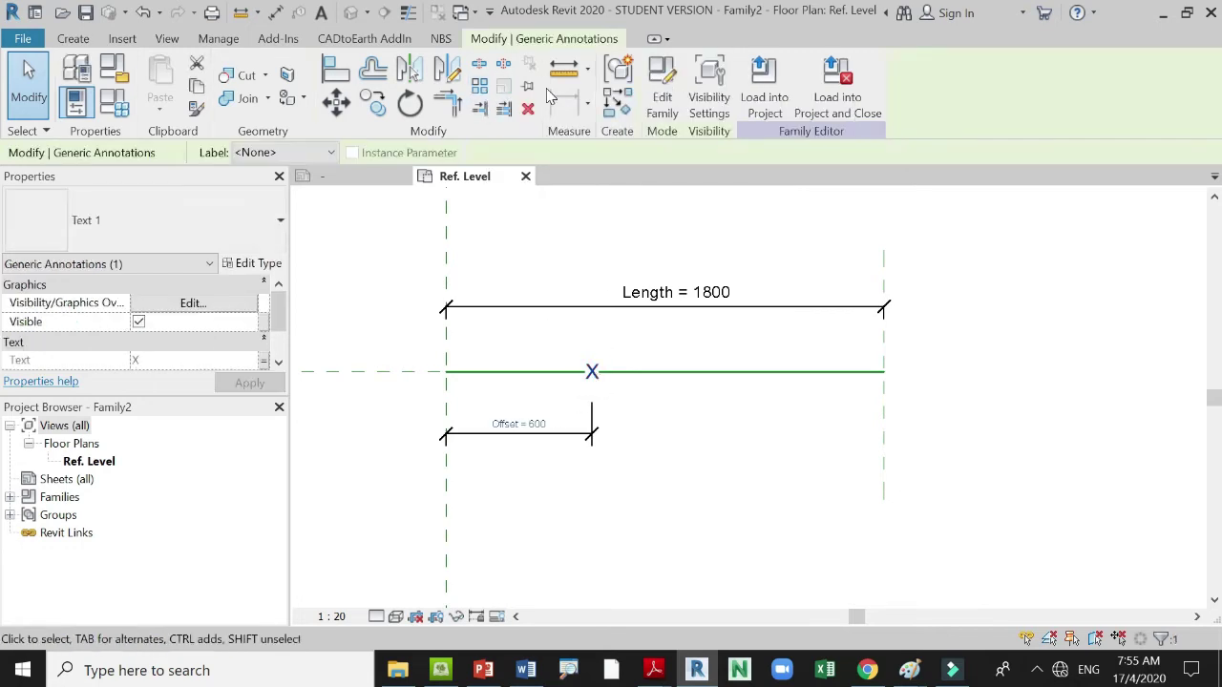
pyautogui.click(477, 88)
pyautogui.click(592, 373)
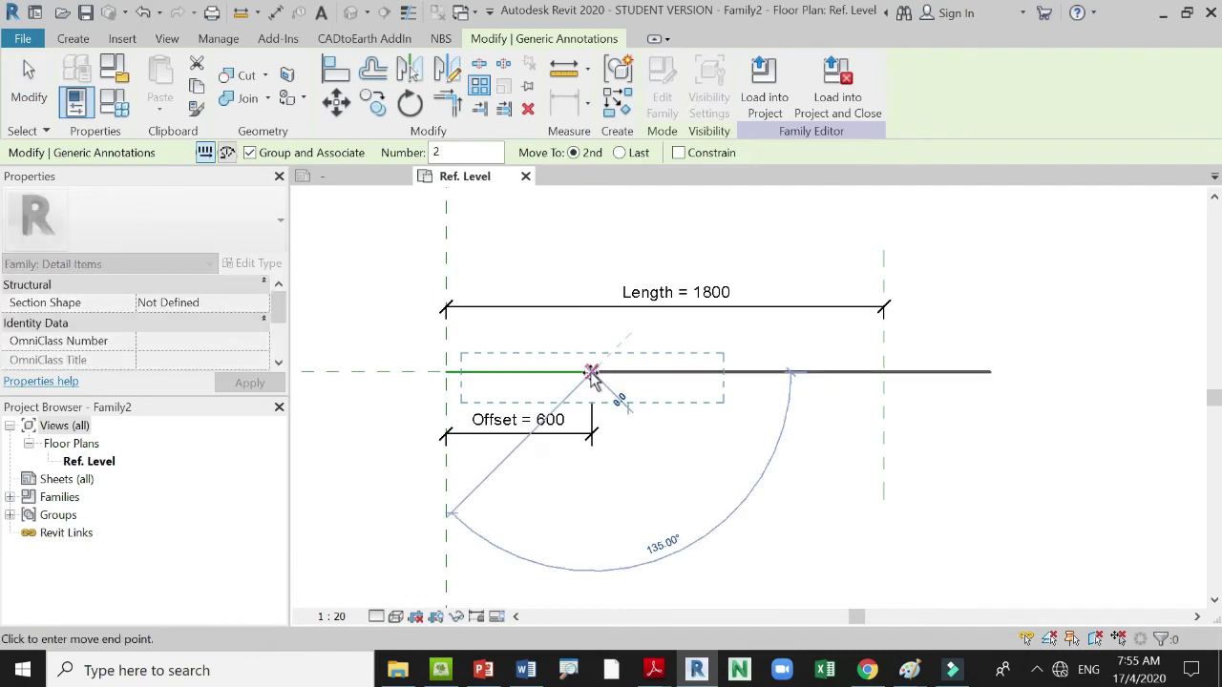
pyautogui.click(738, 372)
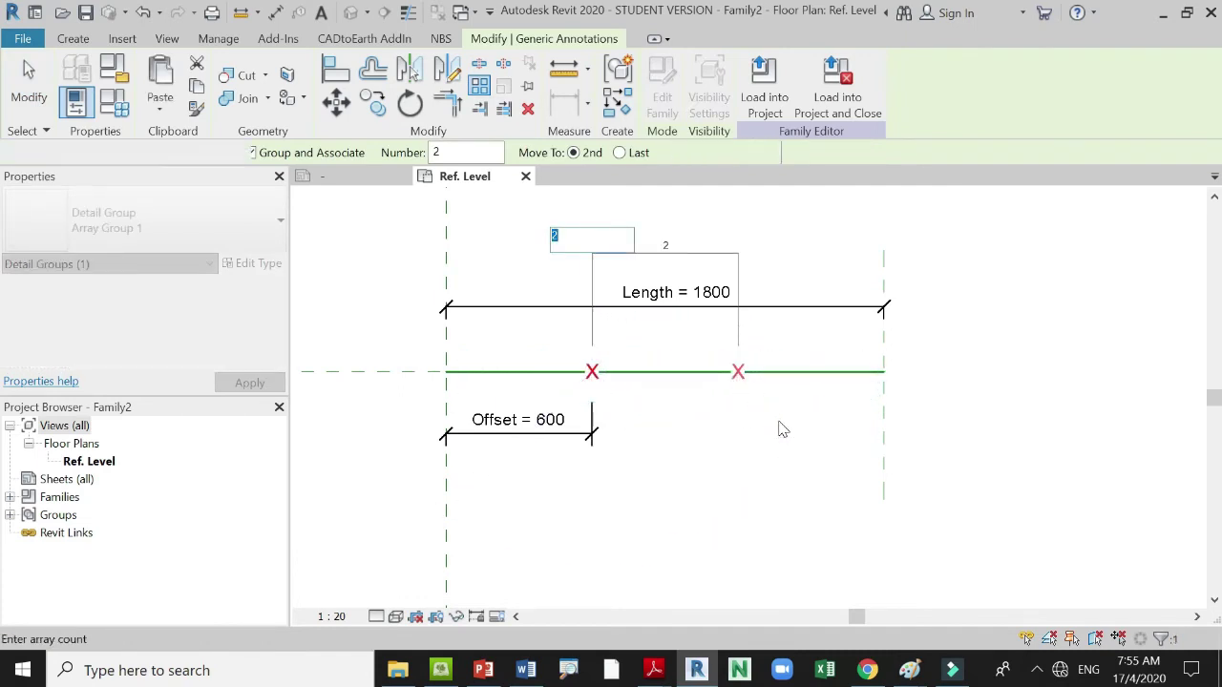
pyautogui.press('Return')
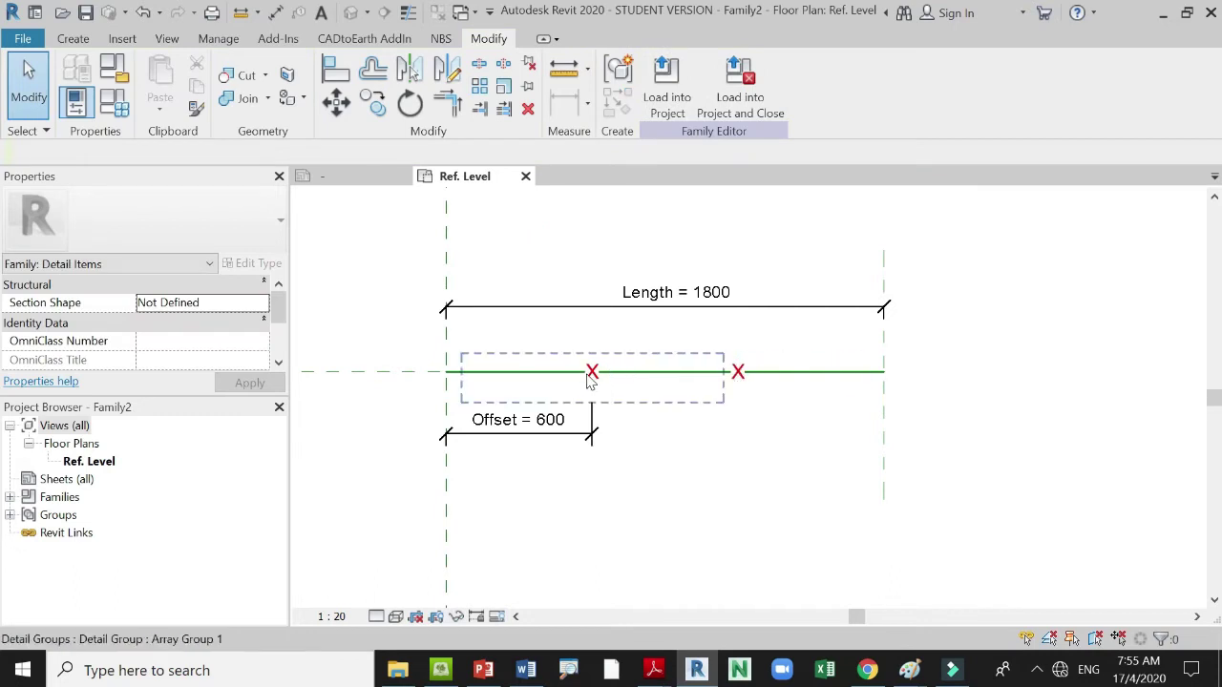
pyautogui.click(592, 378)
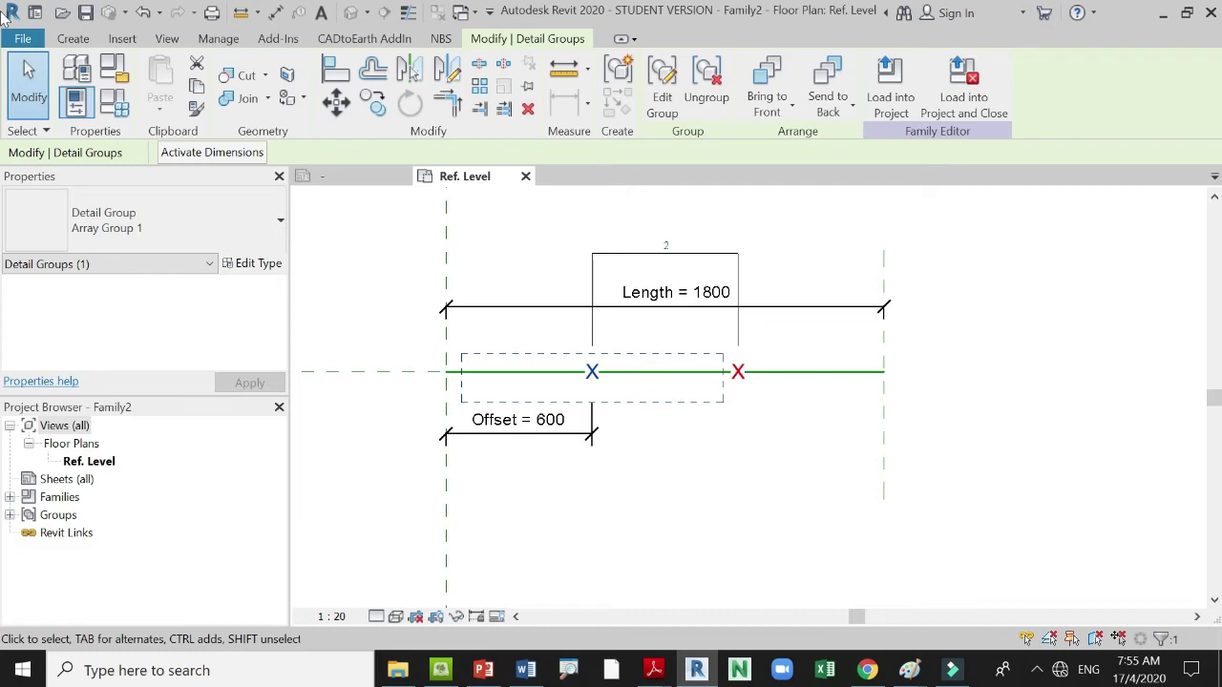
pyautogui.click(76, 101)
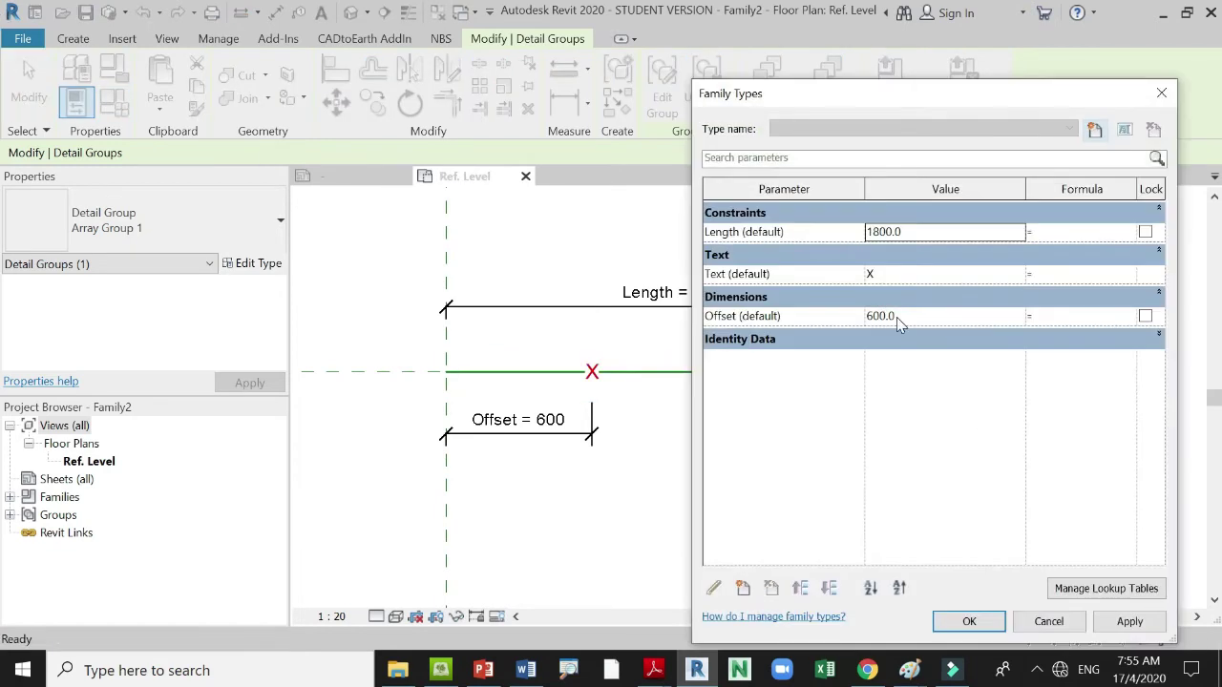
# Add an integer instance parameter Array, grouped under Other, with formula =Length/Offset.
pyautogui.click(744, 589)
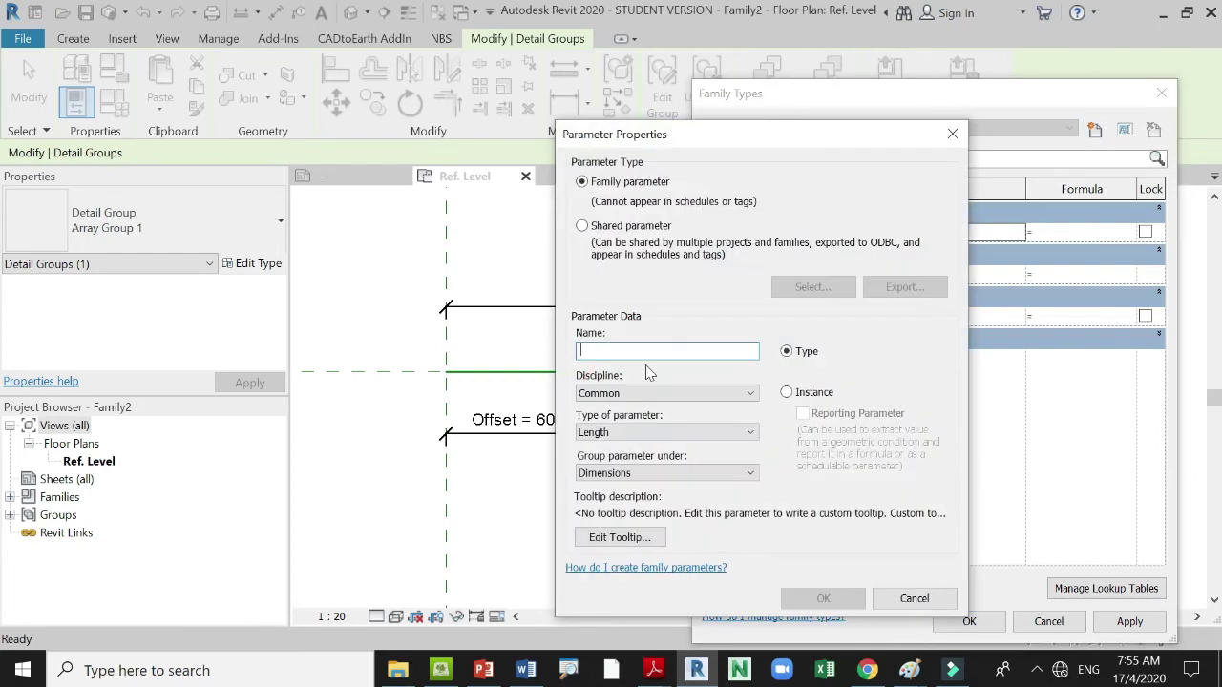
pyautogui.write('Array')
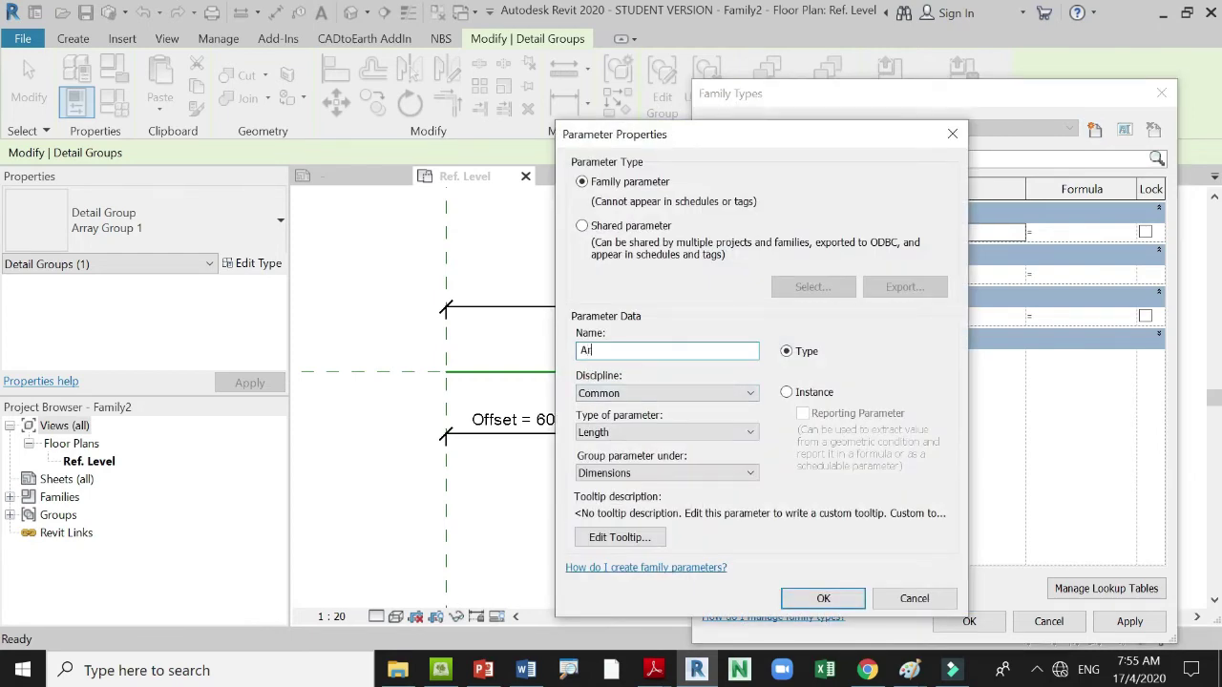
pyautogui.click(788, 393)
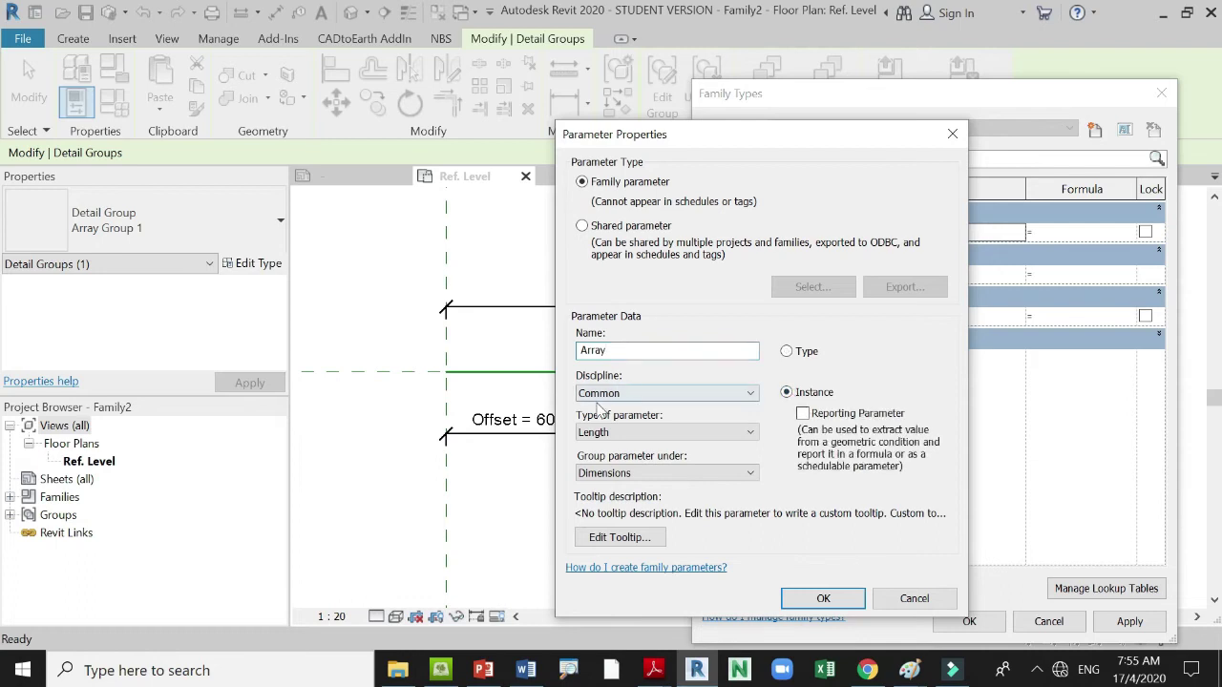
pyautogui.click(666, 434)
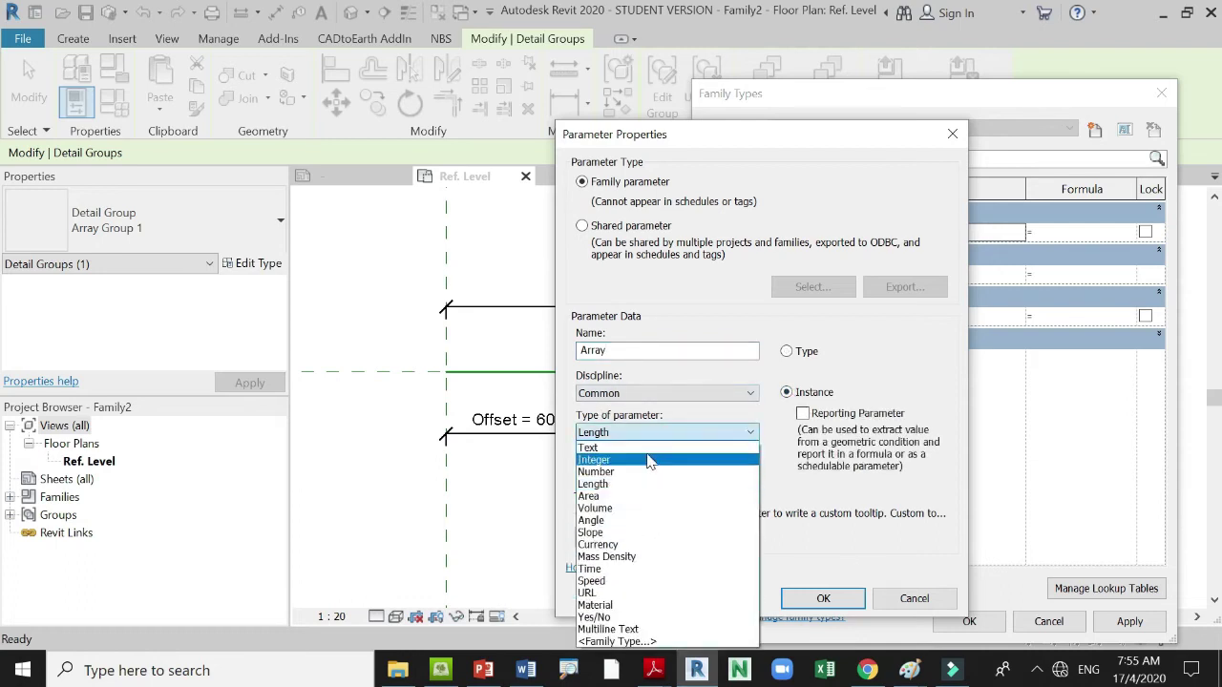
pyautogui.click(647, 461)
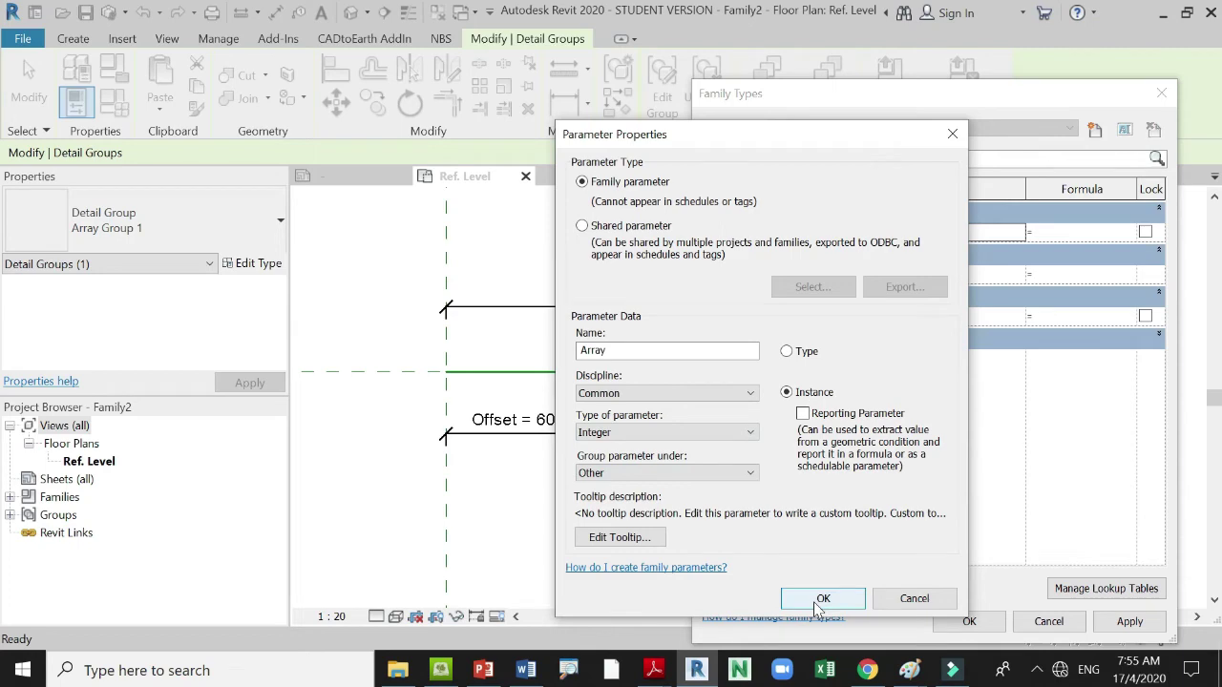
pyautogui.click(820, 599)
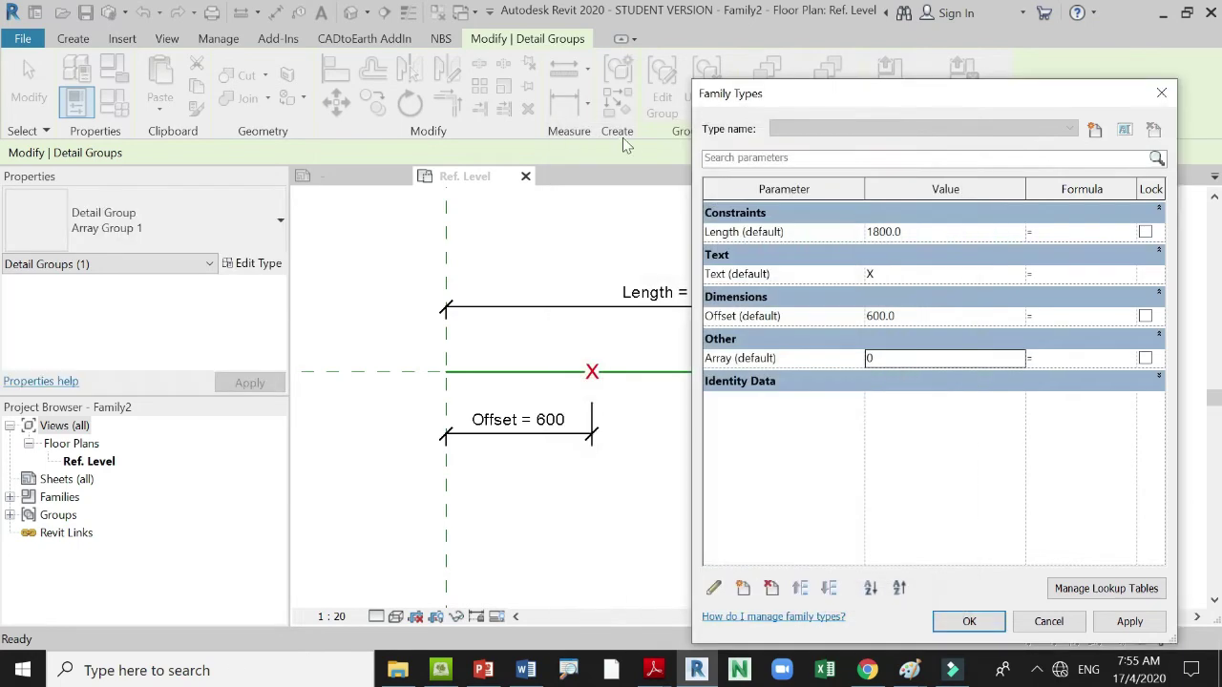
pyautogui.click(1066, 360)
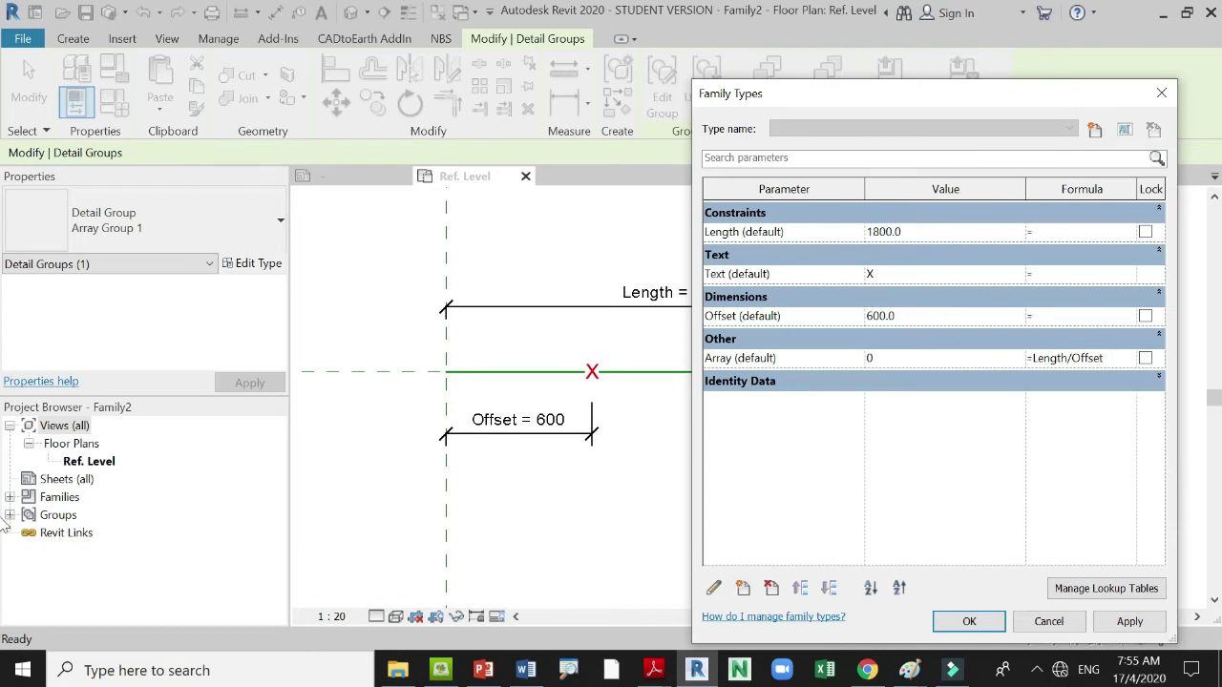
pyautogui.click(969, 621)
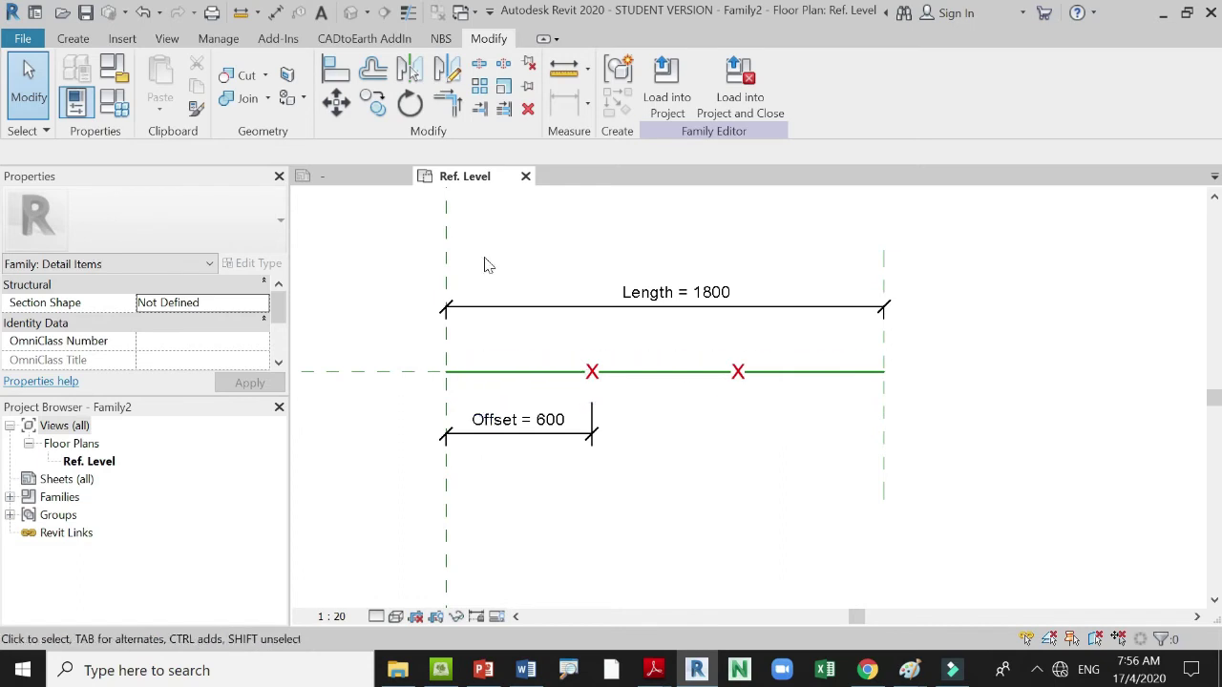
# Create Project1 from the Construction Template and switch back to the family's Ref. Level view.
pyautogui.scroll(-1, 573, 382)
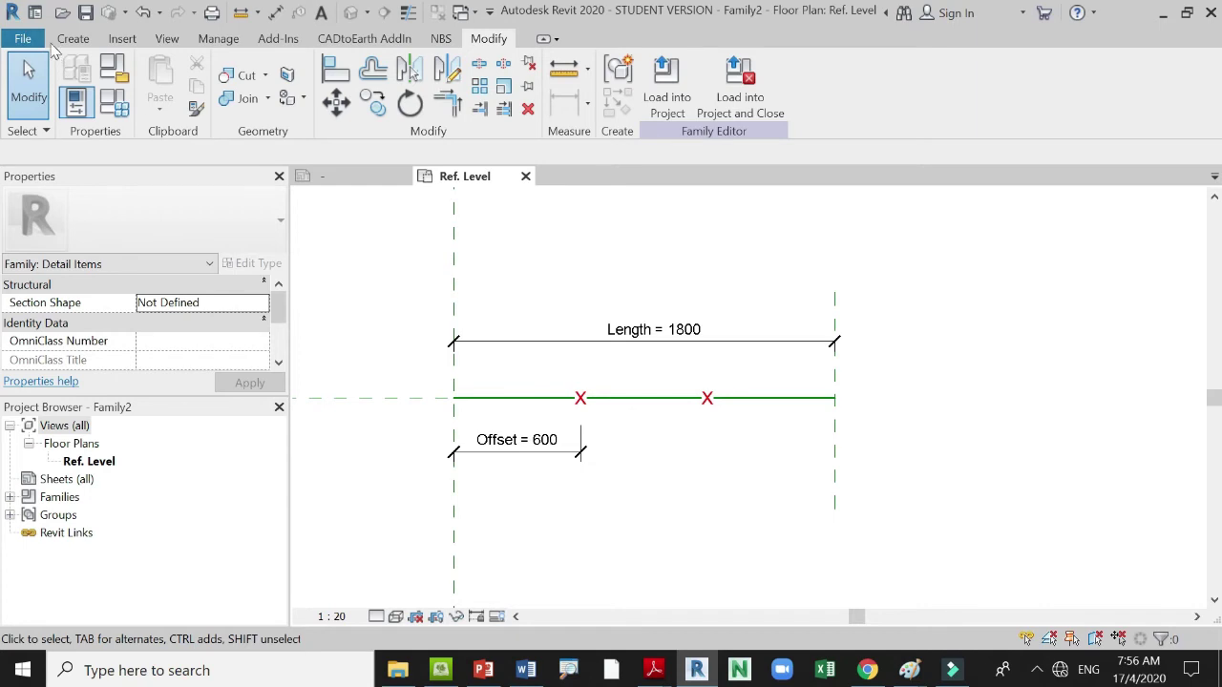
pyautogui.click(23, 39)
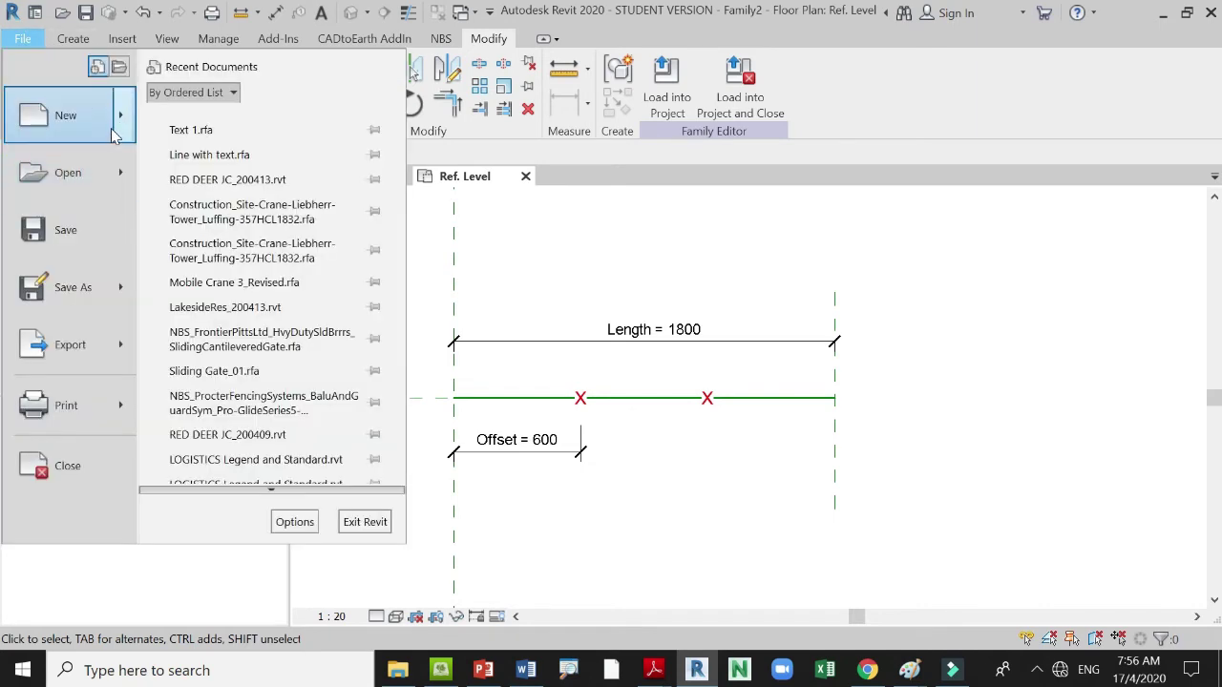
pyautogui.moveTo(101, 124)
pyautogui.click(206, 145)
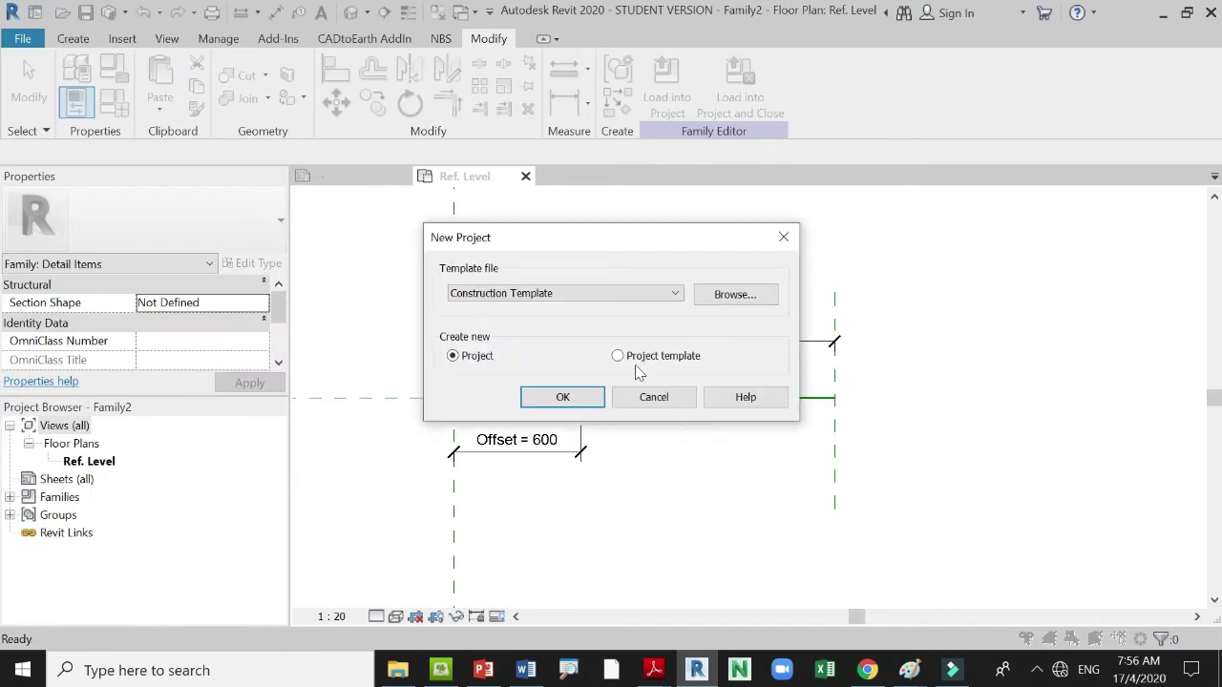
pyautogui.click(551, 398)
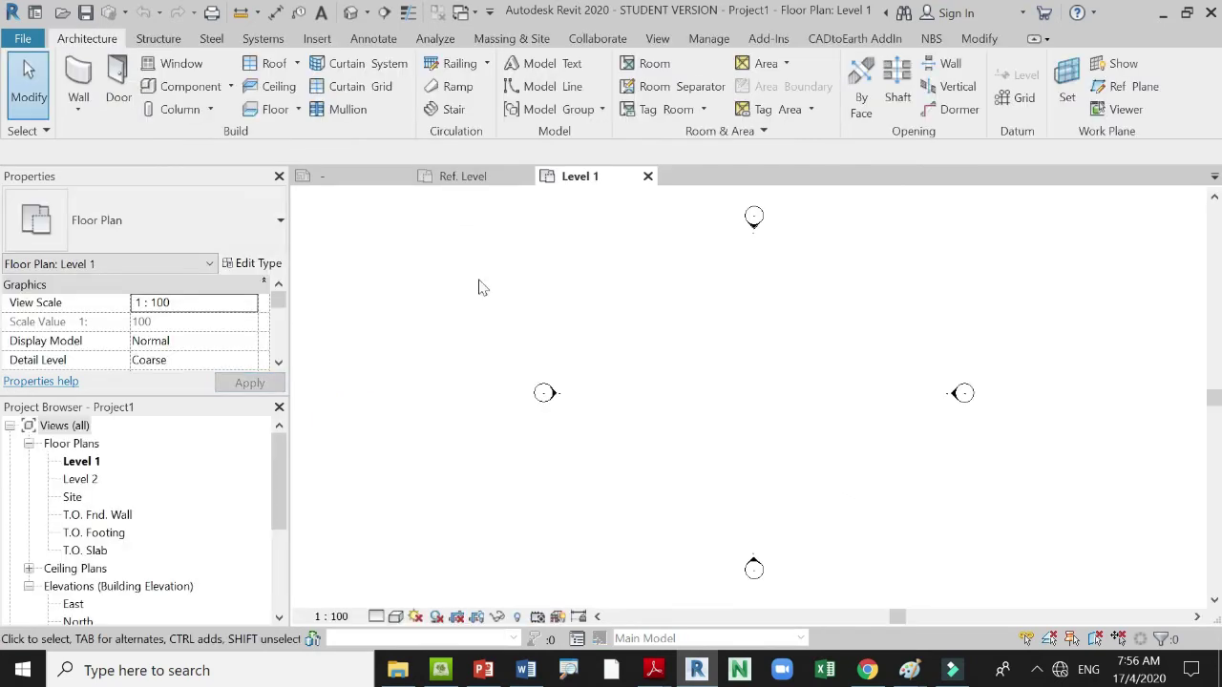
pyautogui.click(460, 176)
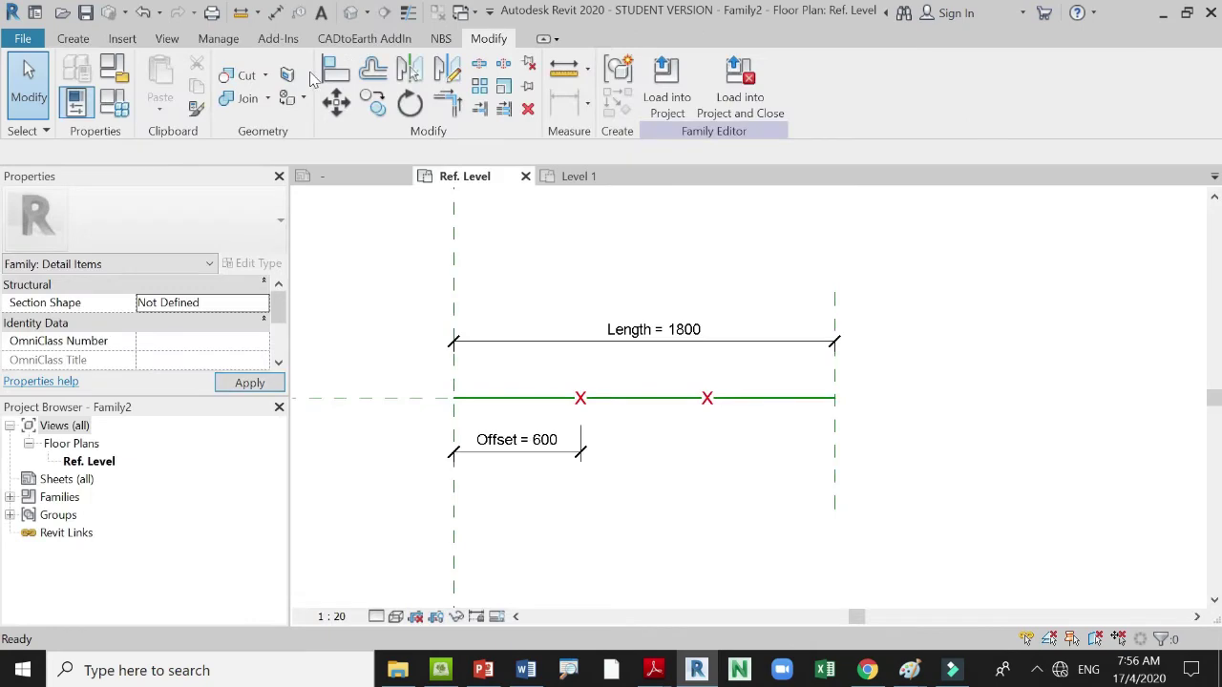
pyautogui.click(23, 38)
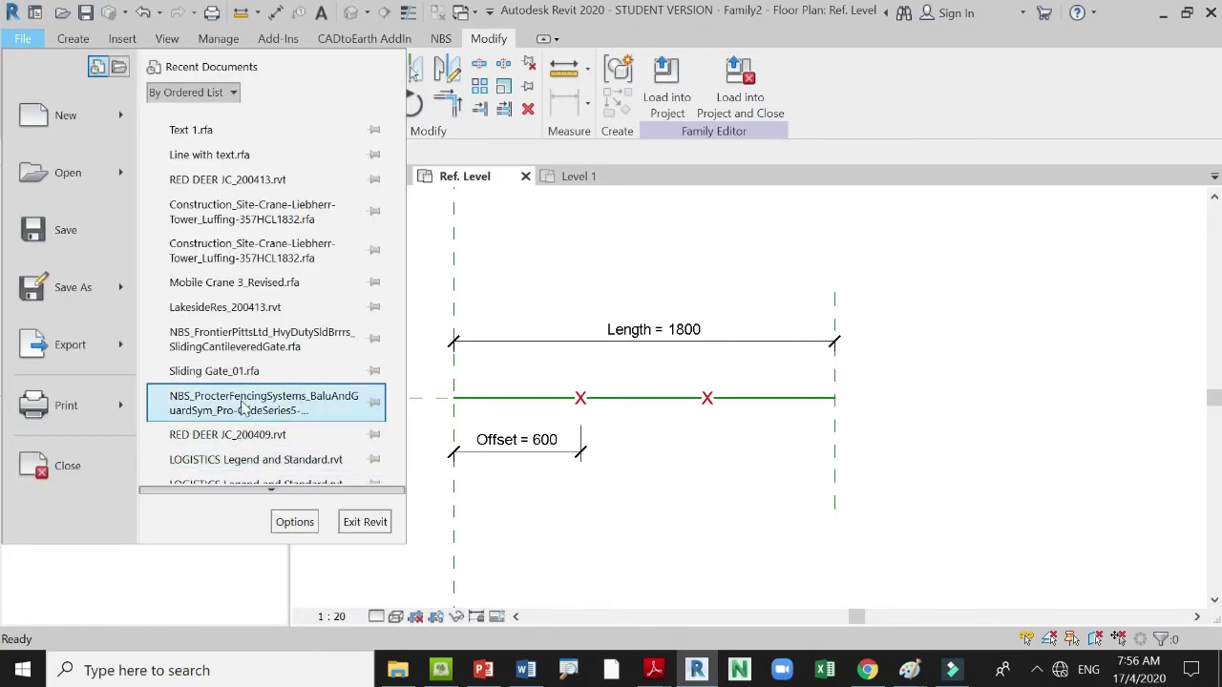
# Save the family to the Desktop as 'Line with Text', keeping the default save options.
pyautogui.click(65, 232)
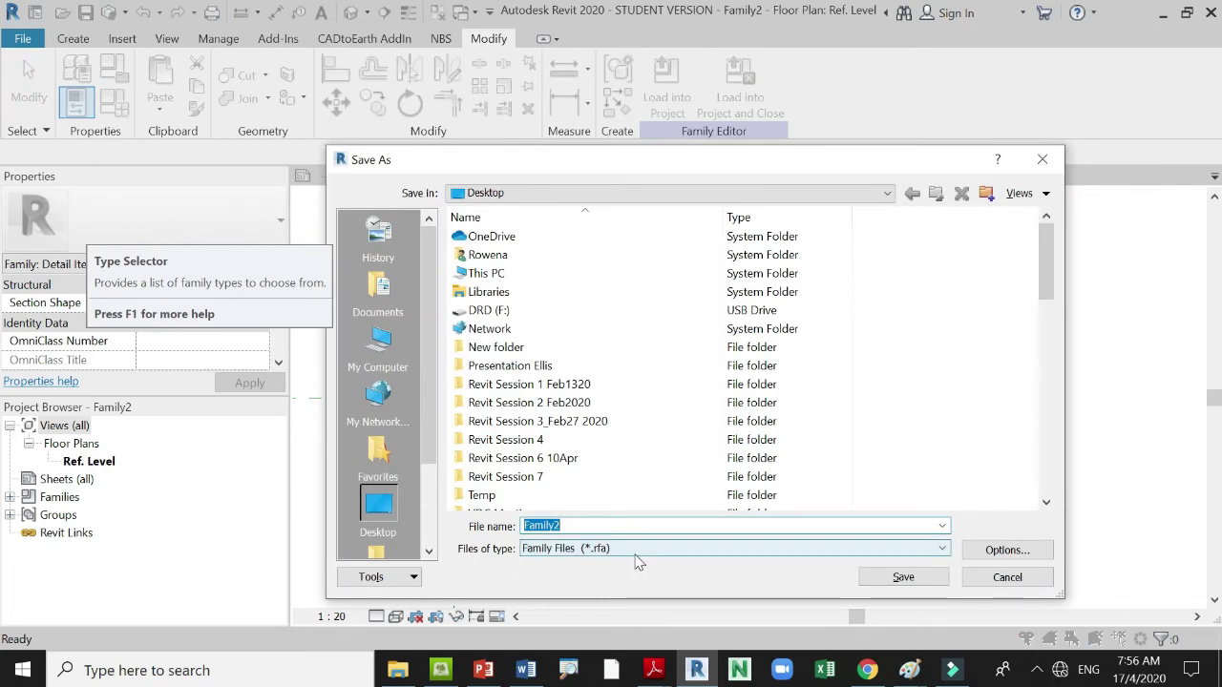
pyautogui.write('Tex')
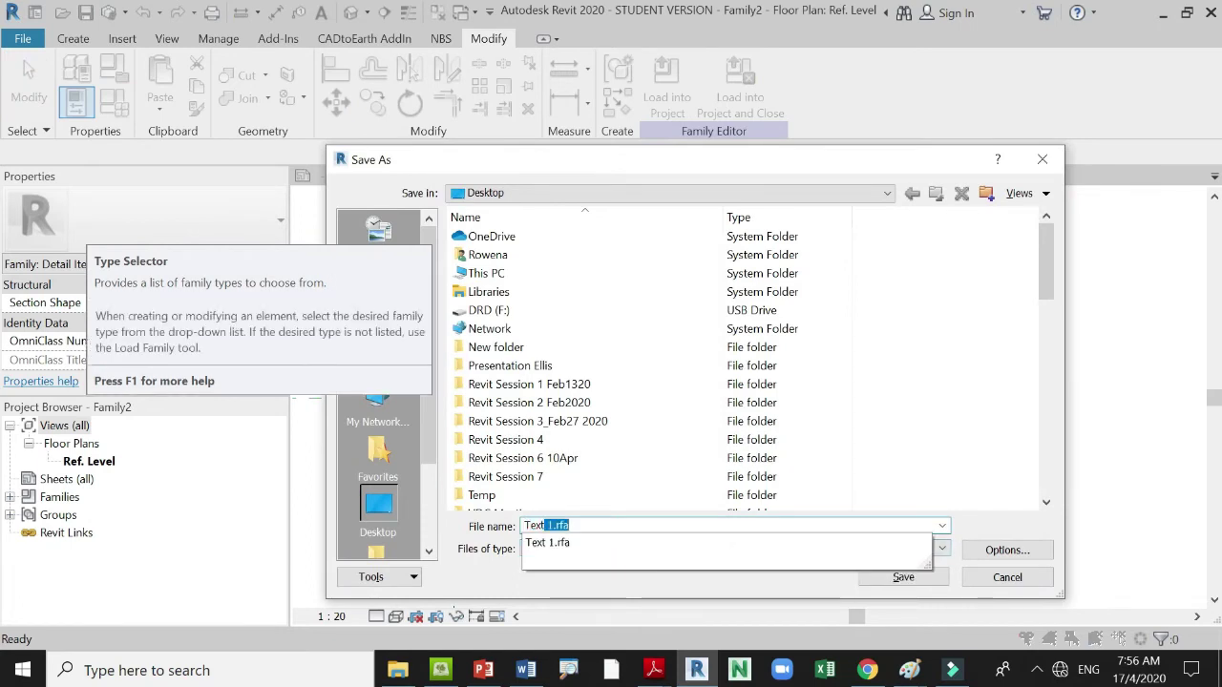
pyautogui.press('BackSpace')
pyautogui.press('BackSpace')
pyautogui.press('BackSpace')
pyautogui.press('BackSpace')
pyautogui.press('BackSpace')
pyautogui.write('Line with Text')
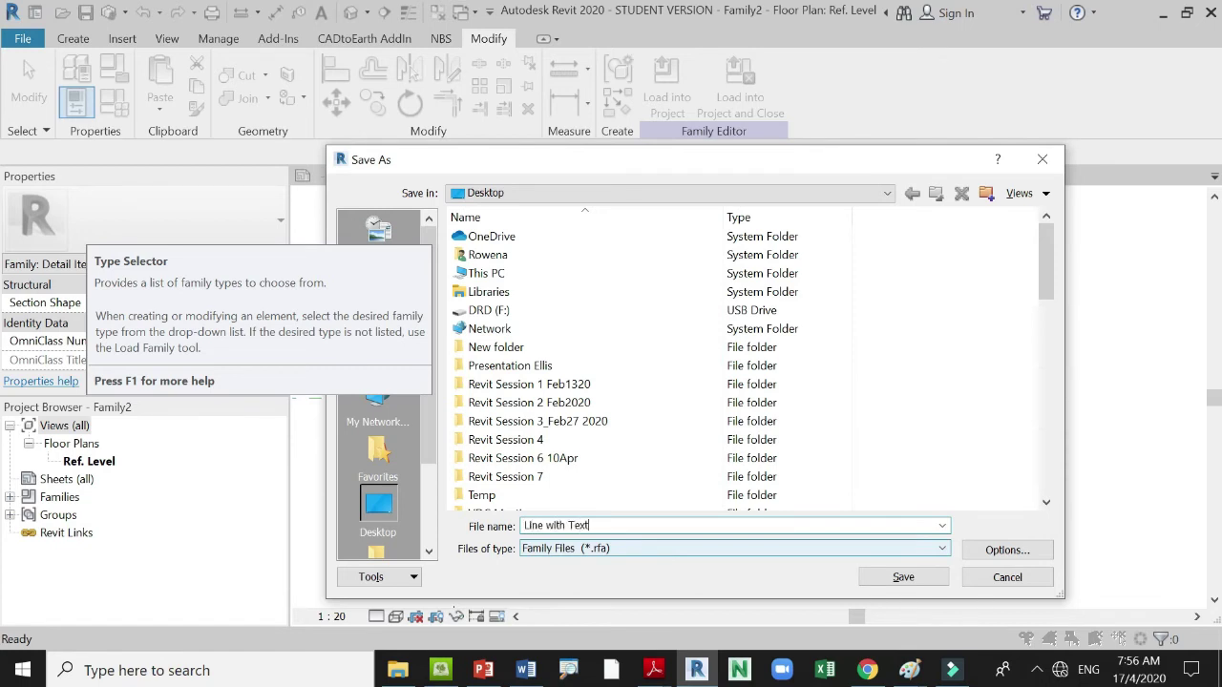
pyautogui.click(1012, 551)
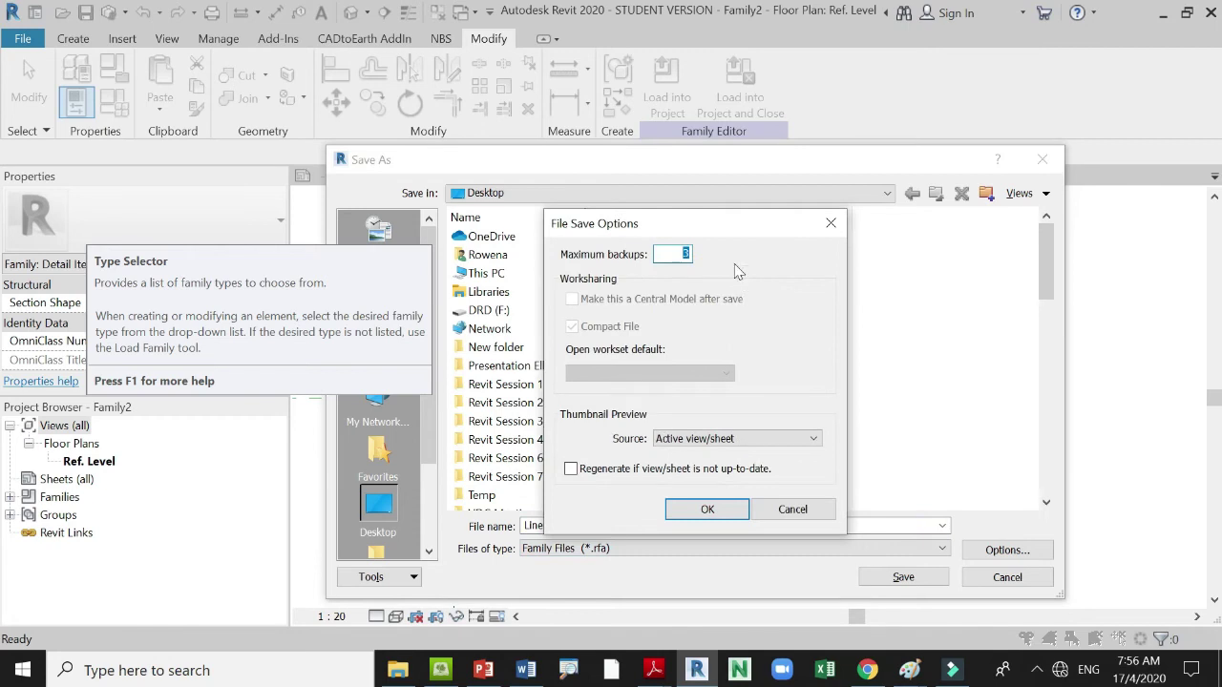
pyautogui.click(707, 509)
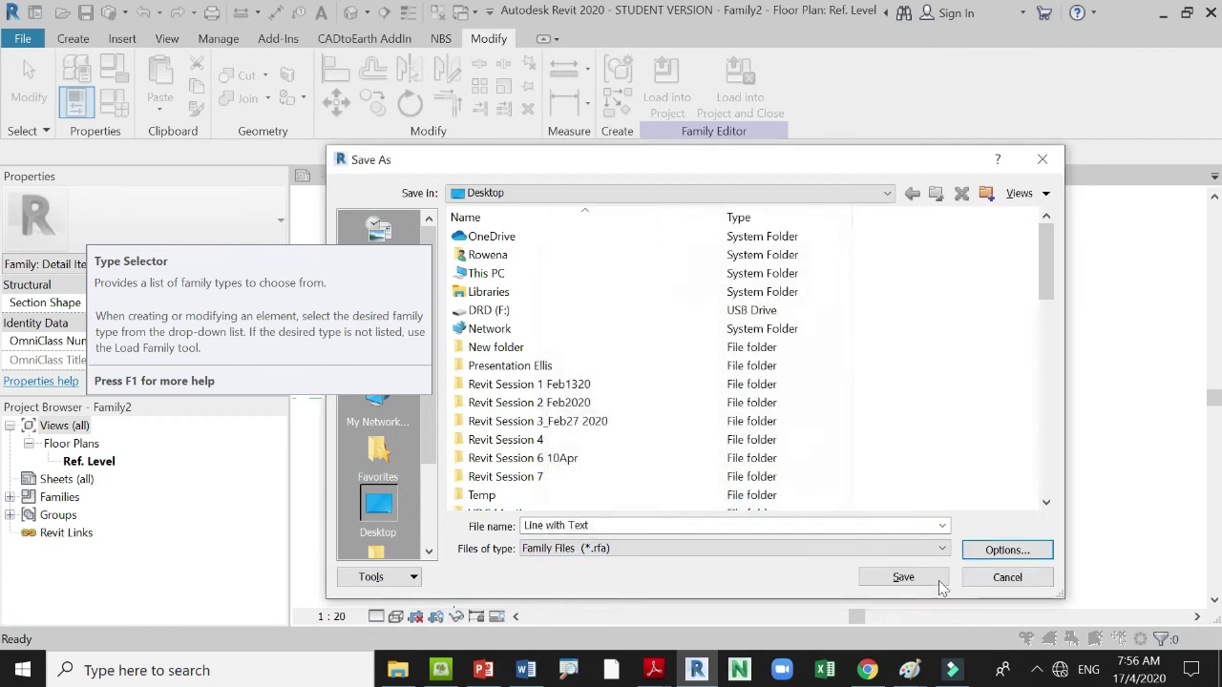
pyautogui.click(903, 577)
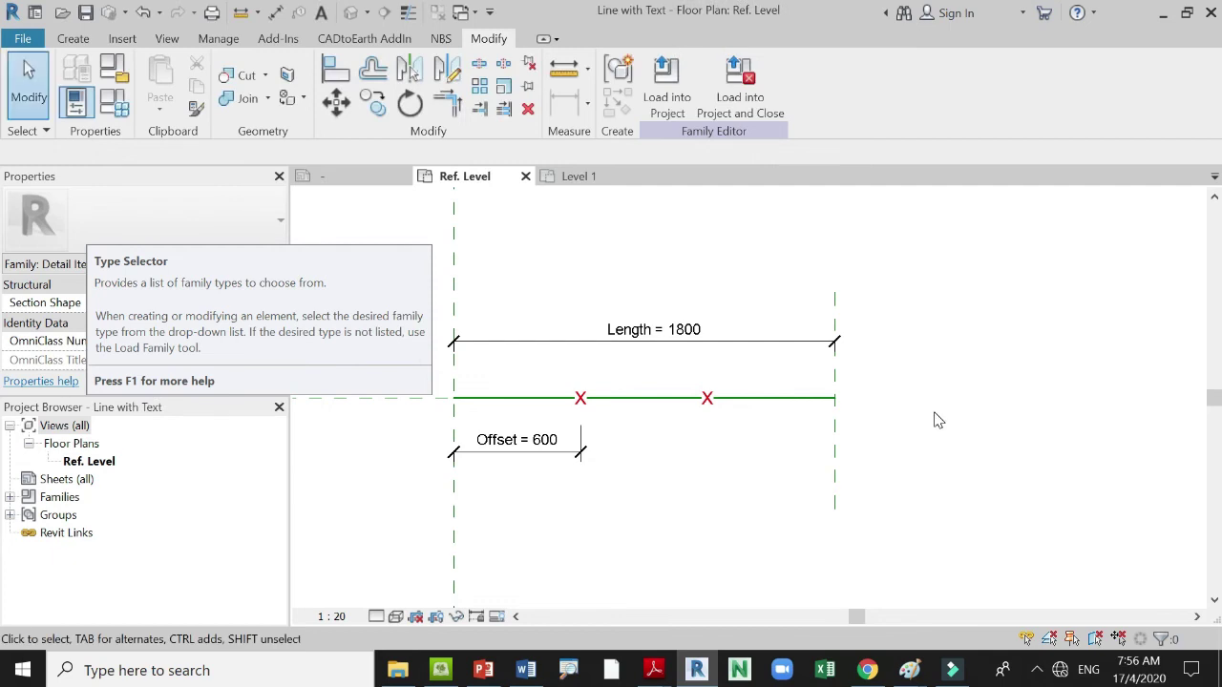
# Load the Line with Text family into Project1.
pyautogui.click(681, 105)
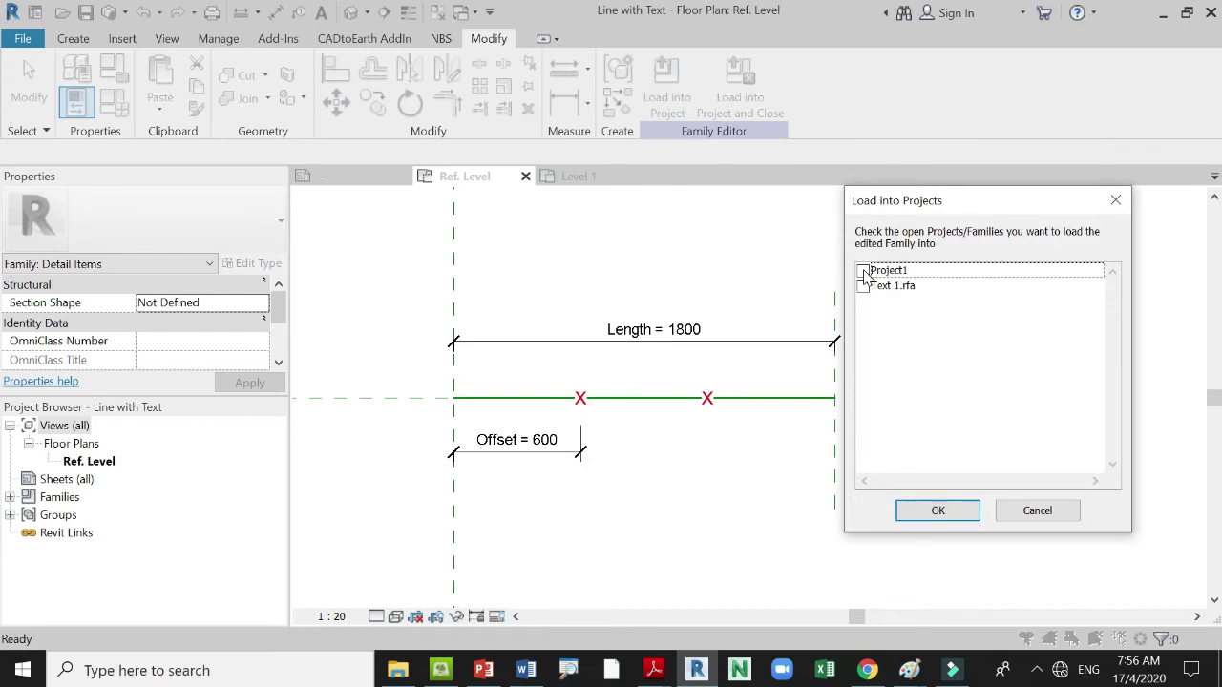
pyautogui.click(863, 272)
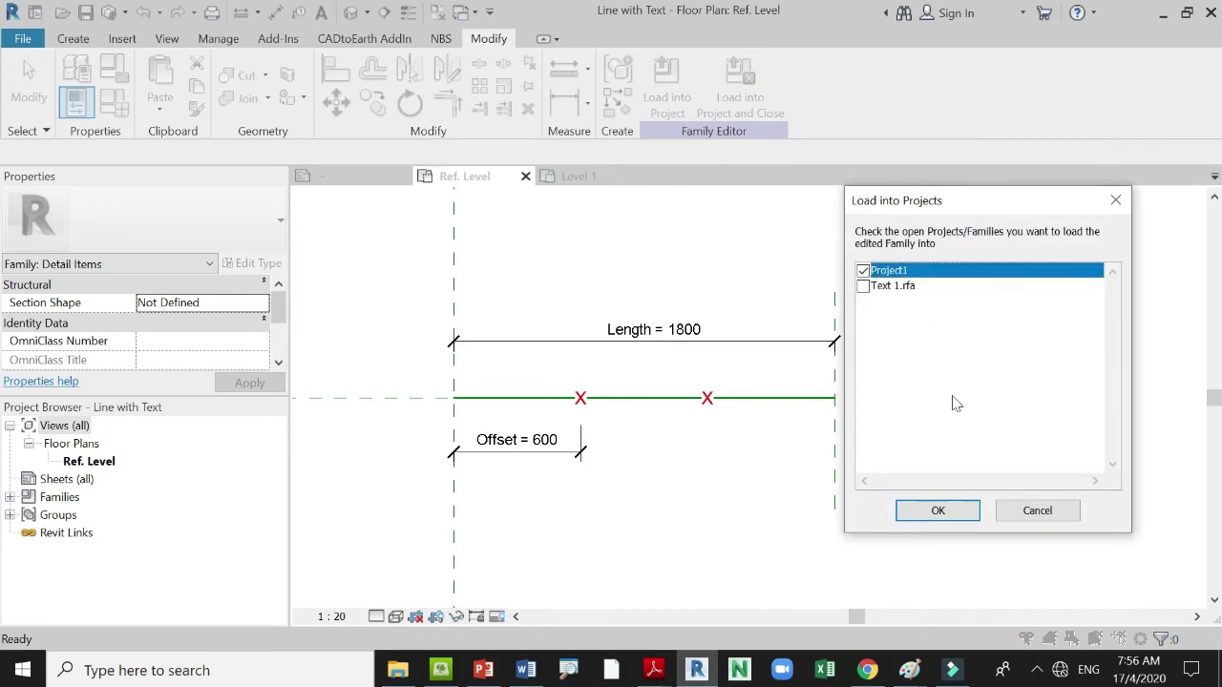
pyautogui.click(938, 511)
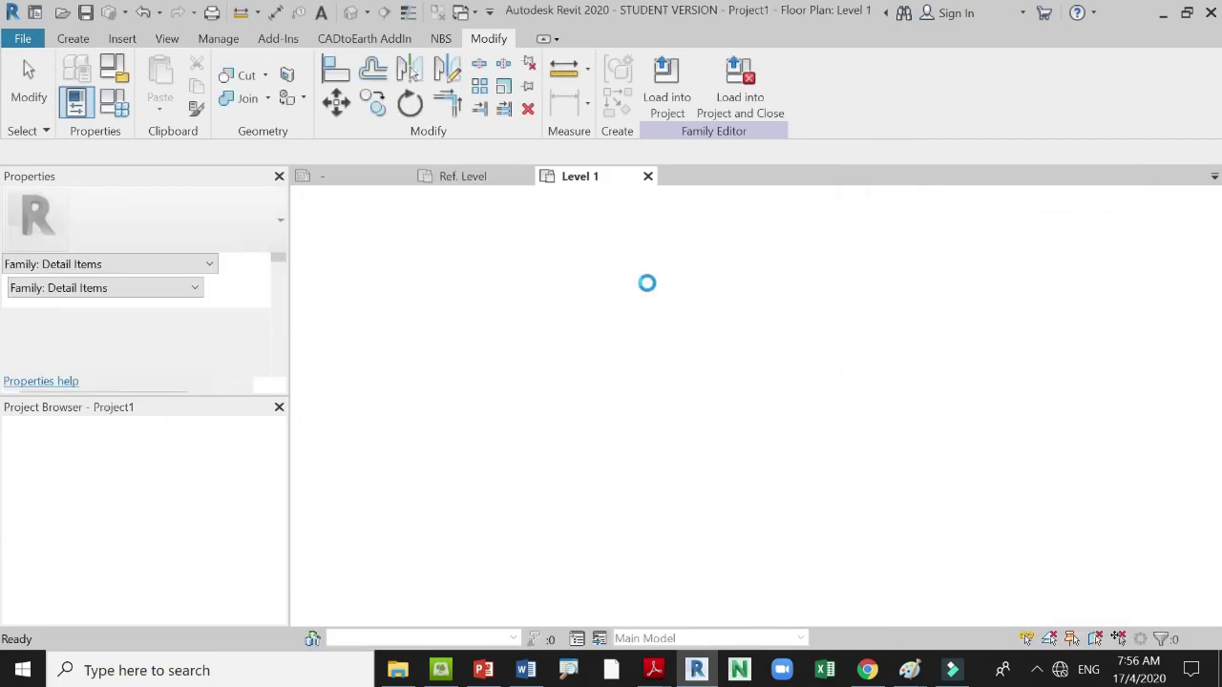
# Place a 12000-long horizontal Line with Text item on Level 1, then edit its family.
pyautogui.click(631, 386)
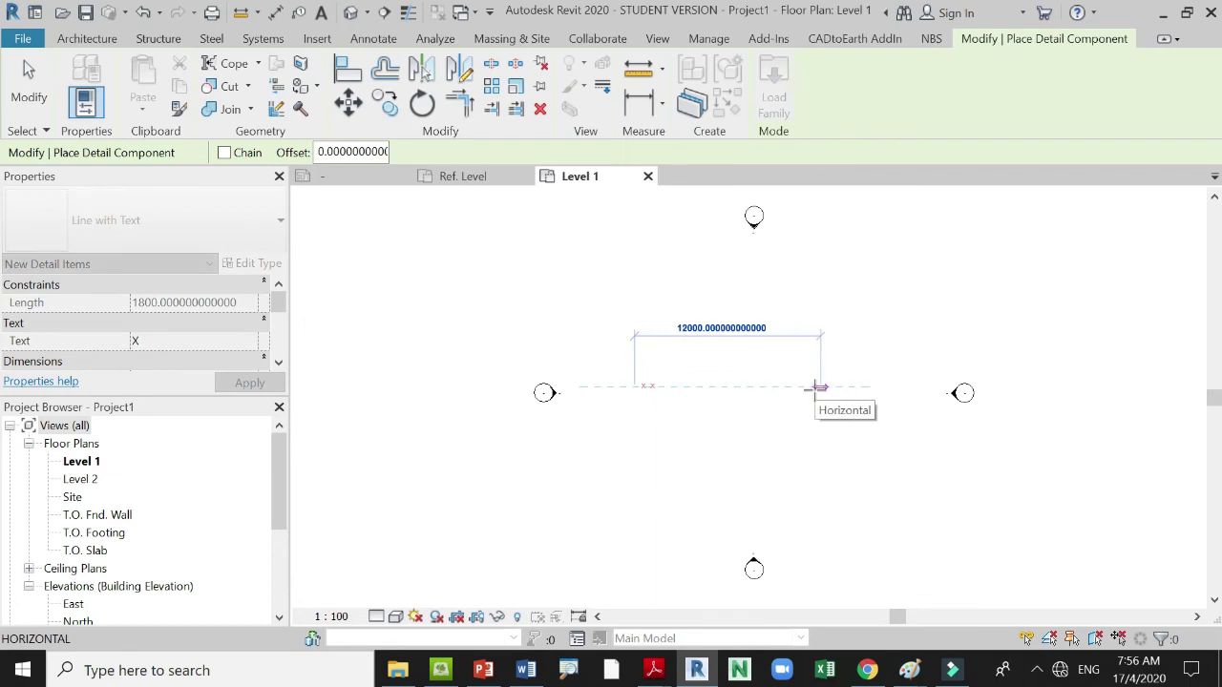
pyautogui.click(819, 387)
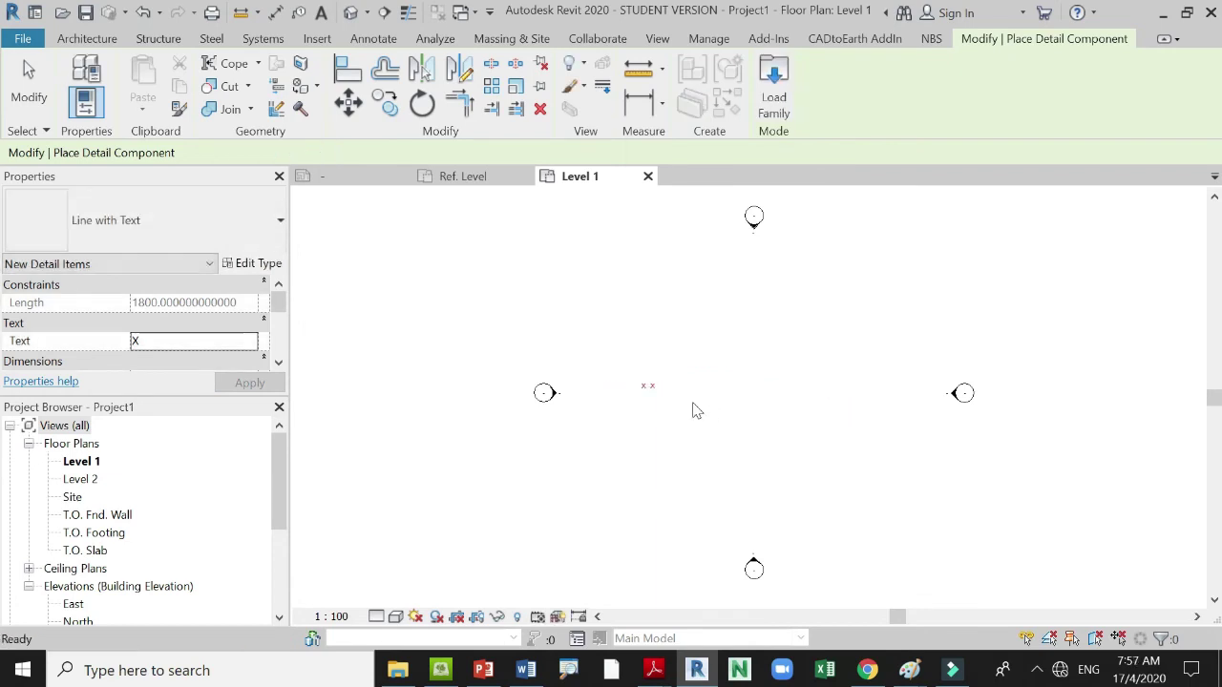
pyautogui.press('Escape')
pyautogui.scroll(5, 669, 401)
pyautogui.click(595, 382)
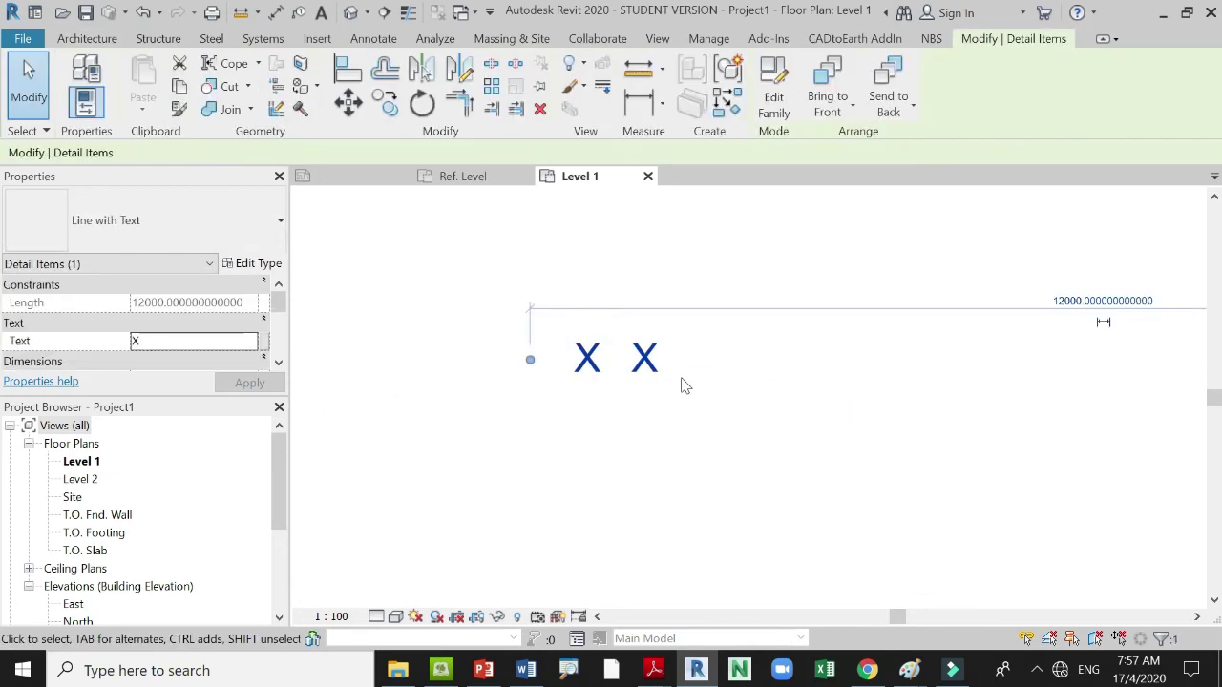
pyautogui.scroll(-3, 668, 388)
pyautogui.scroll(3, 621, 371)
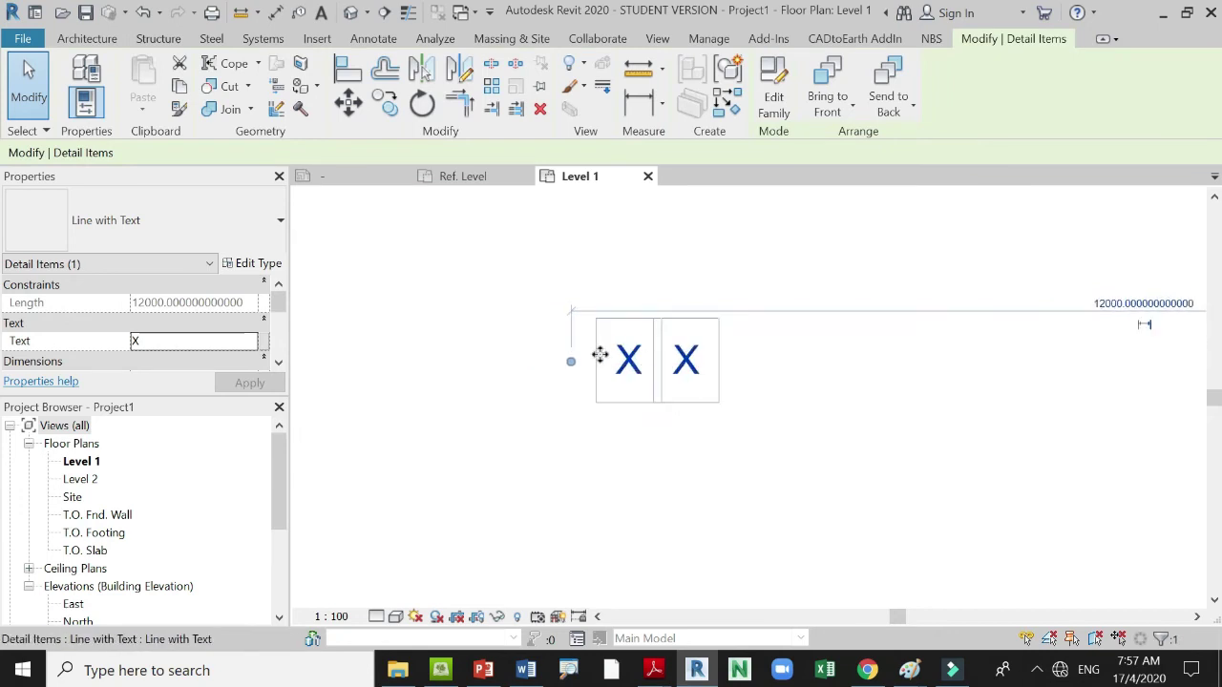
pyautogui.scroll(-2, 668, 391)
pyautogui.click(773, 101)
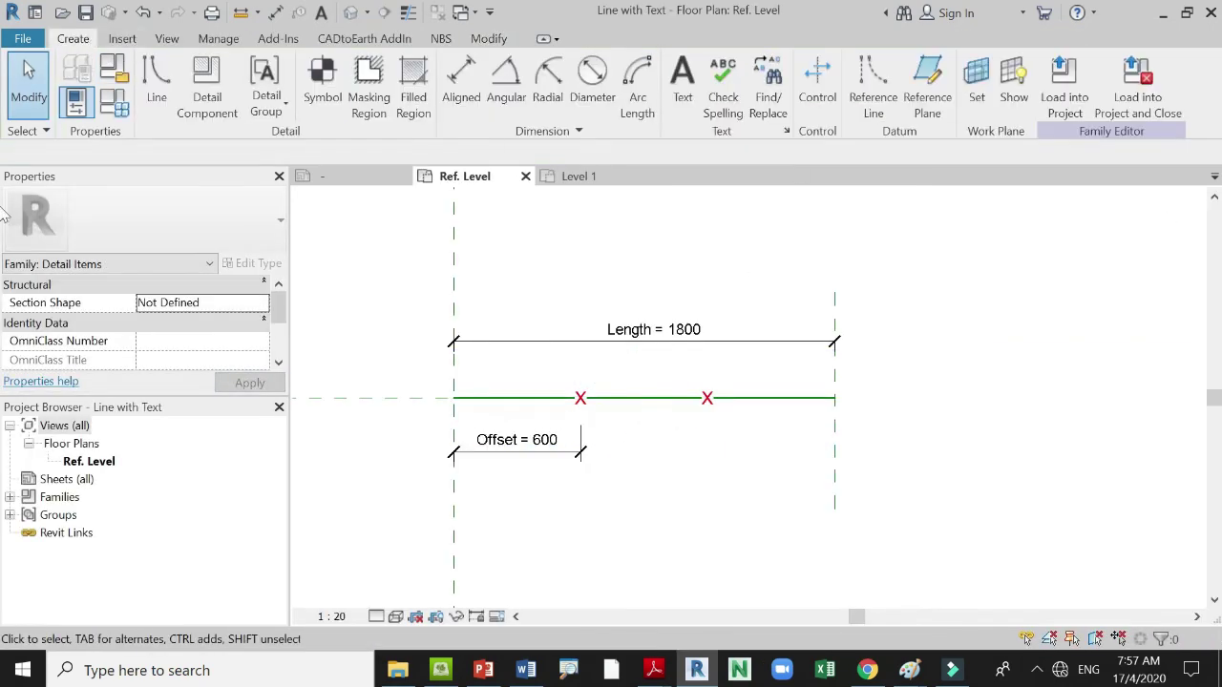
# Draw a Medium Lines line from the left to the right reference plane beneath both Xs.
pyautogui.click(161, 95)
pyautogui.click(888, 95)
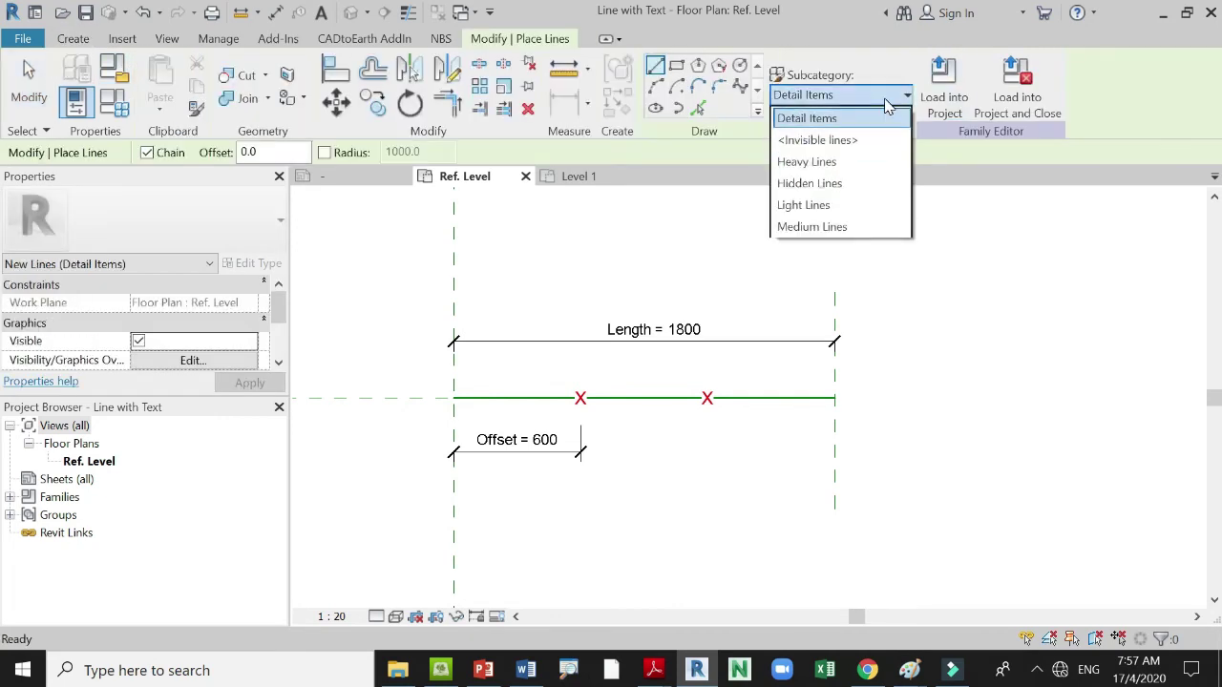
pyautogui.click(840, 228)
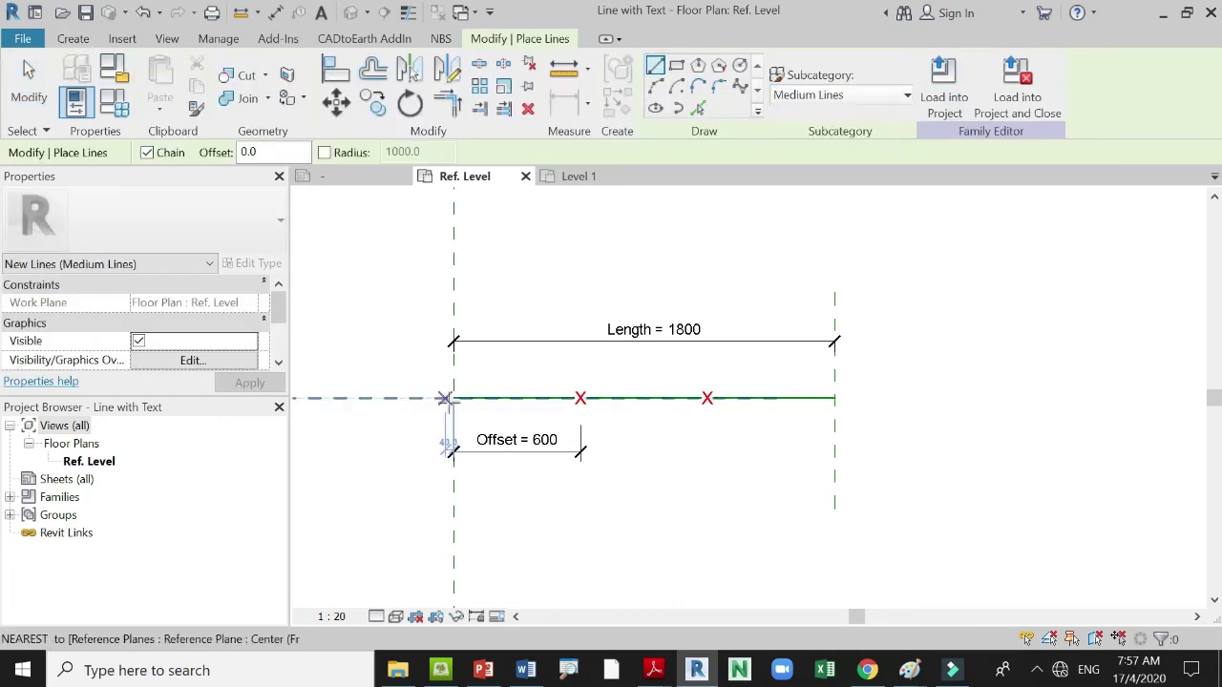
pyautogui.click(454, 398)
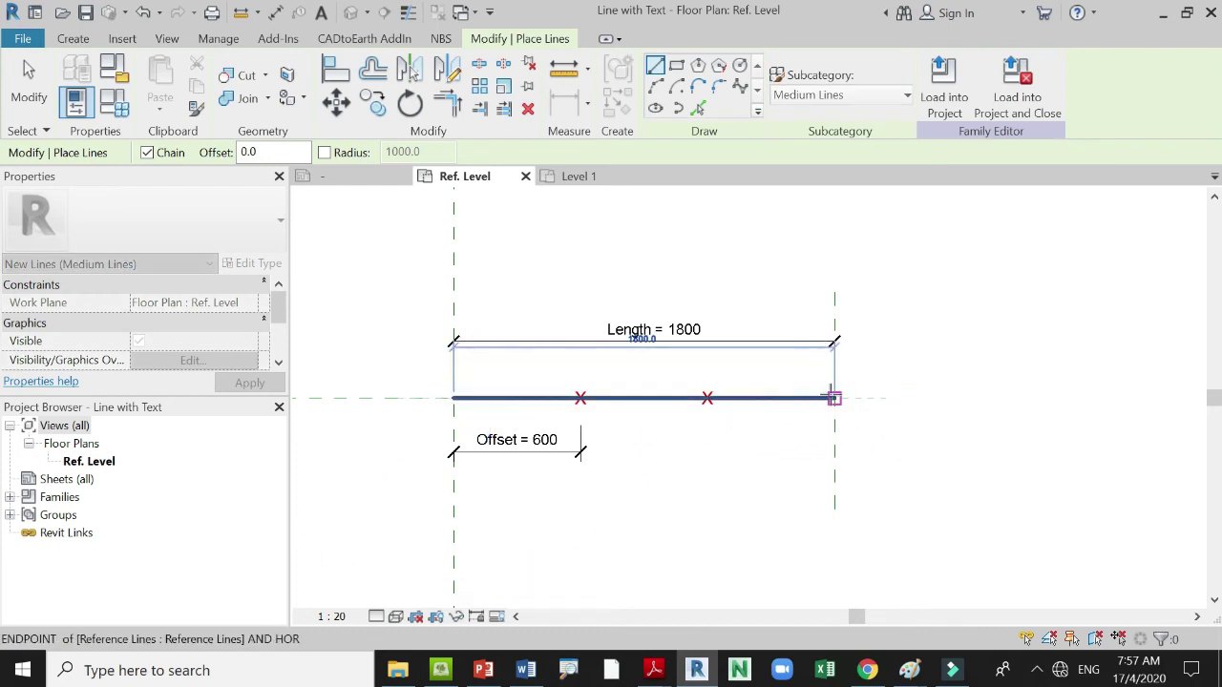
pyautogui.click(834, 398)
pyautogui.press('Escape')
pyautogui.press('Escape')
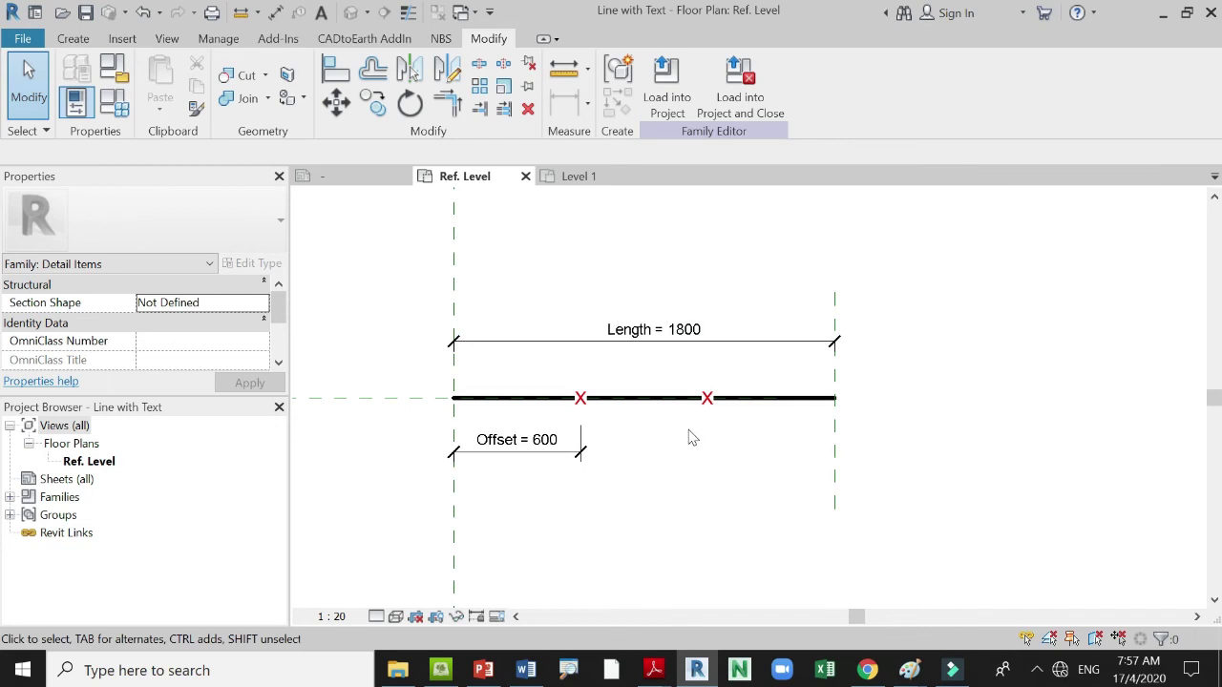
# Save the Line with Text family and load it into Project1.
pyautogui.click(691, 445)
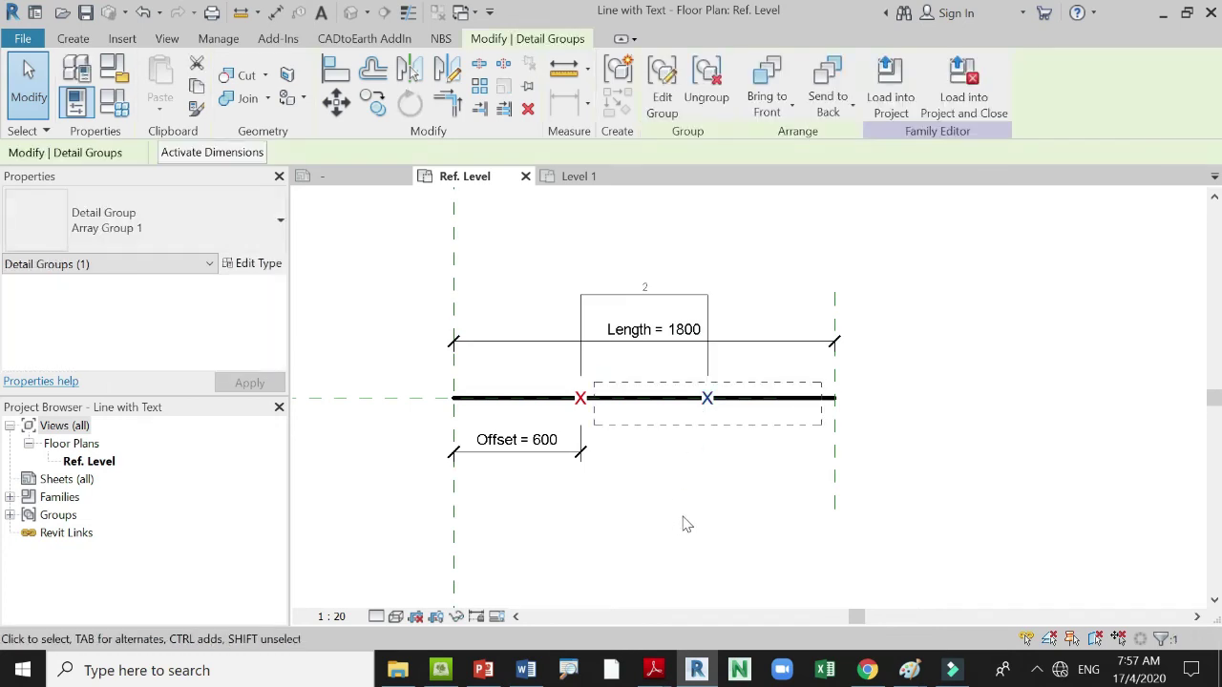
pyautogui.click(683, 523)
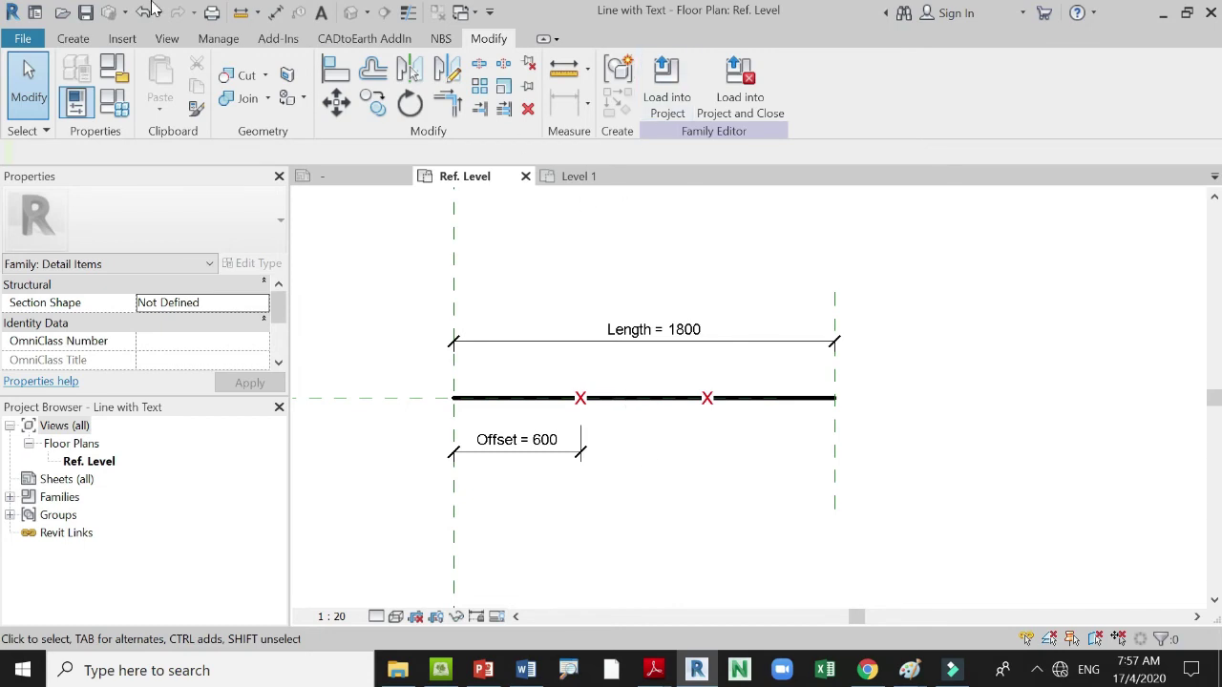
pyautogui.click(85, 11)
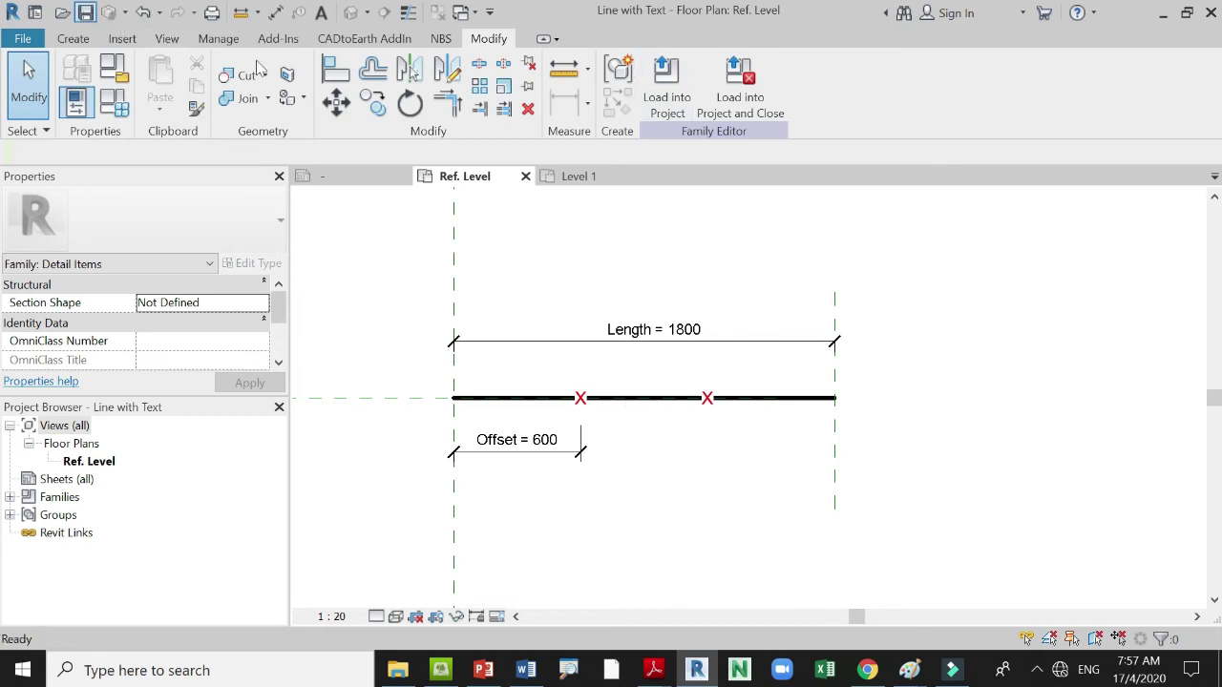
pyautogui.click(671, 107)
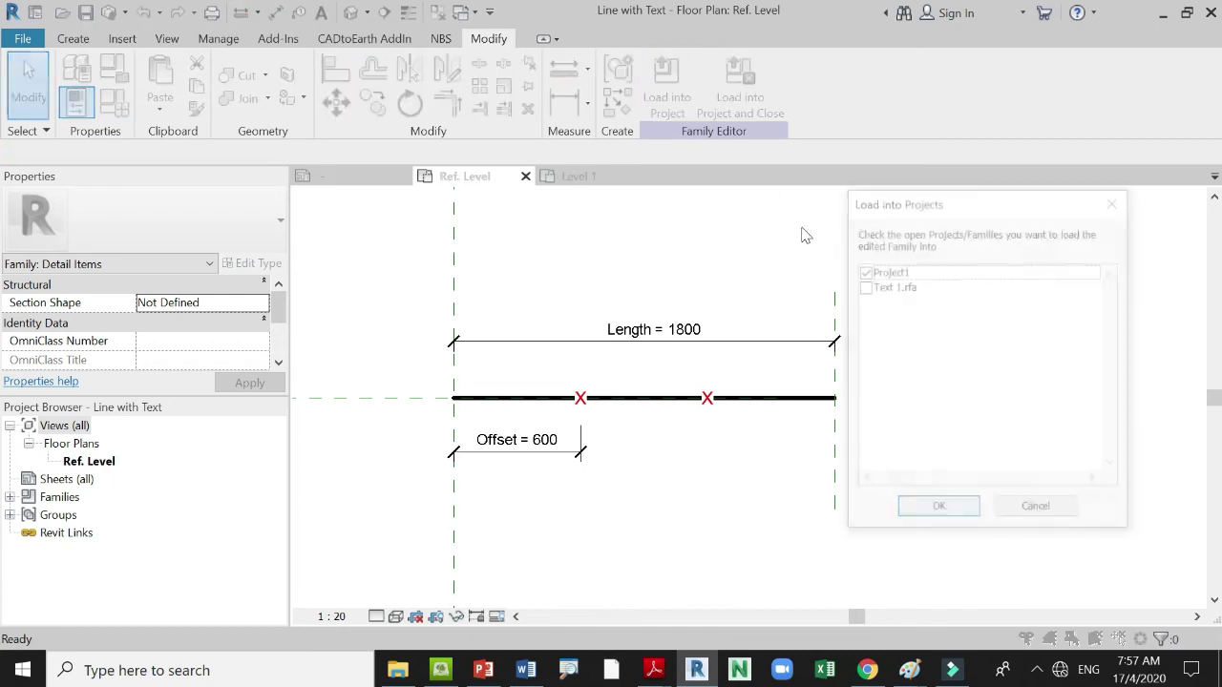
pyautogui.click(922, 508)
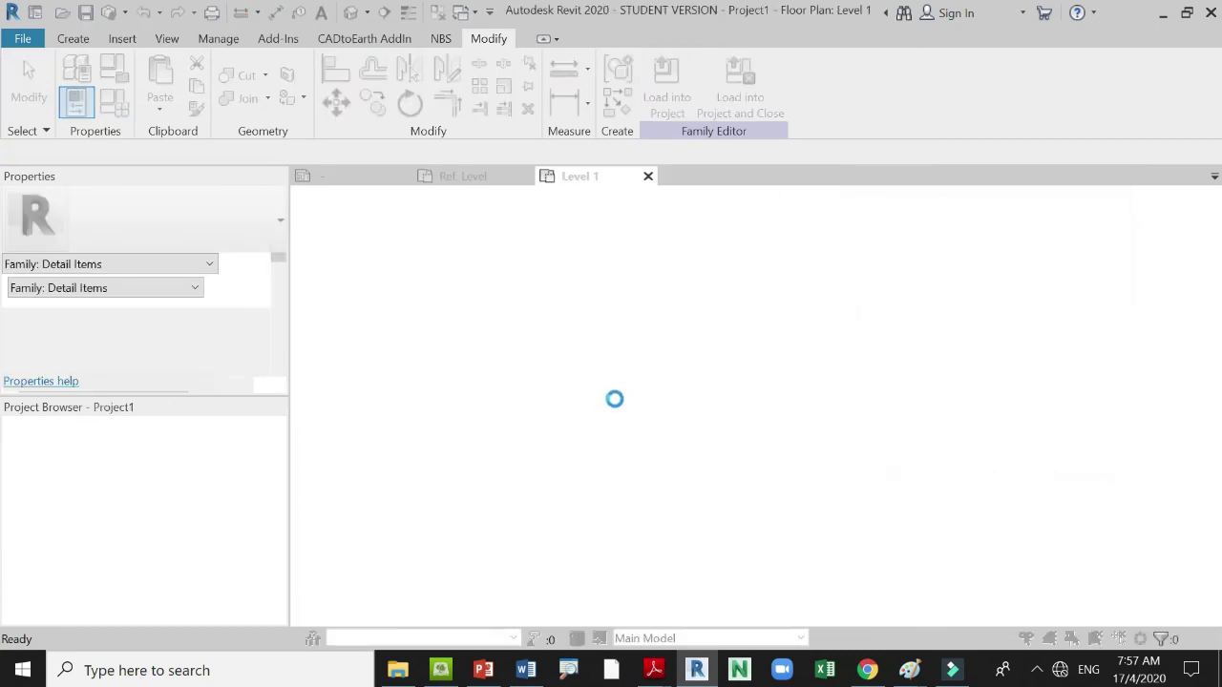
# Overwrite the project's family and parameter values, then shorten the placed X line.
pyautogui.click(570, 328)
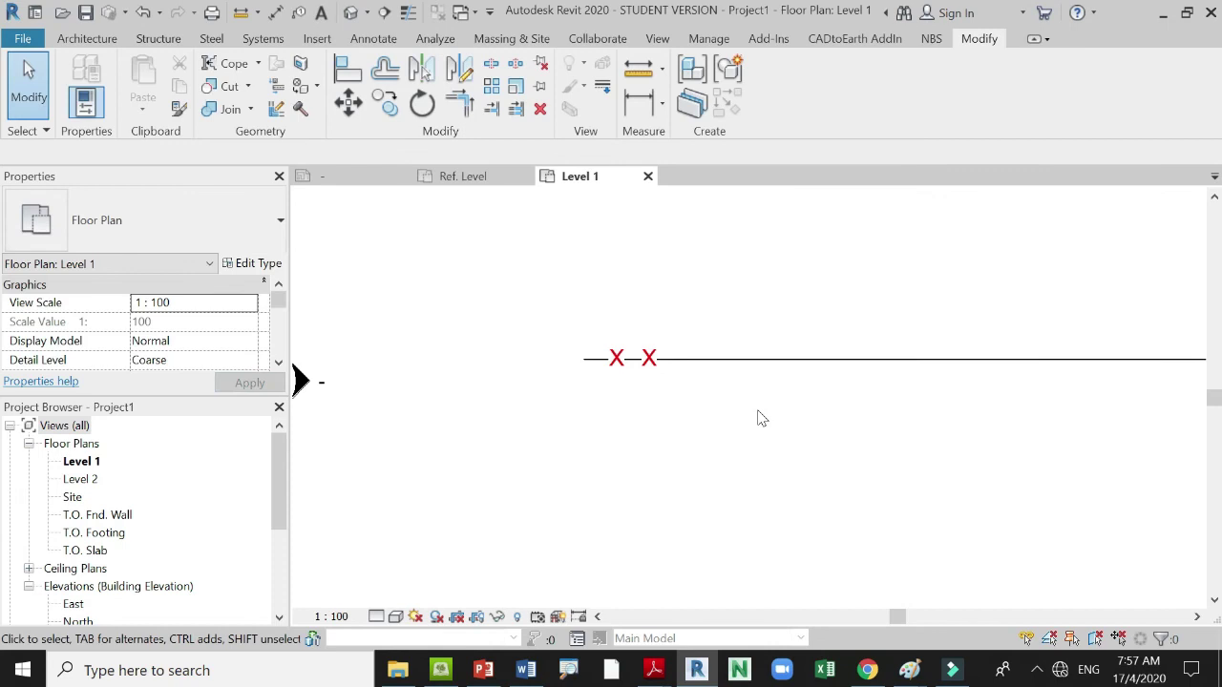
pyautogui.scroll(-5, 401, 333)
pyautogui.scroll(4, 464, 329)
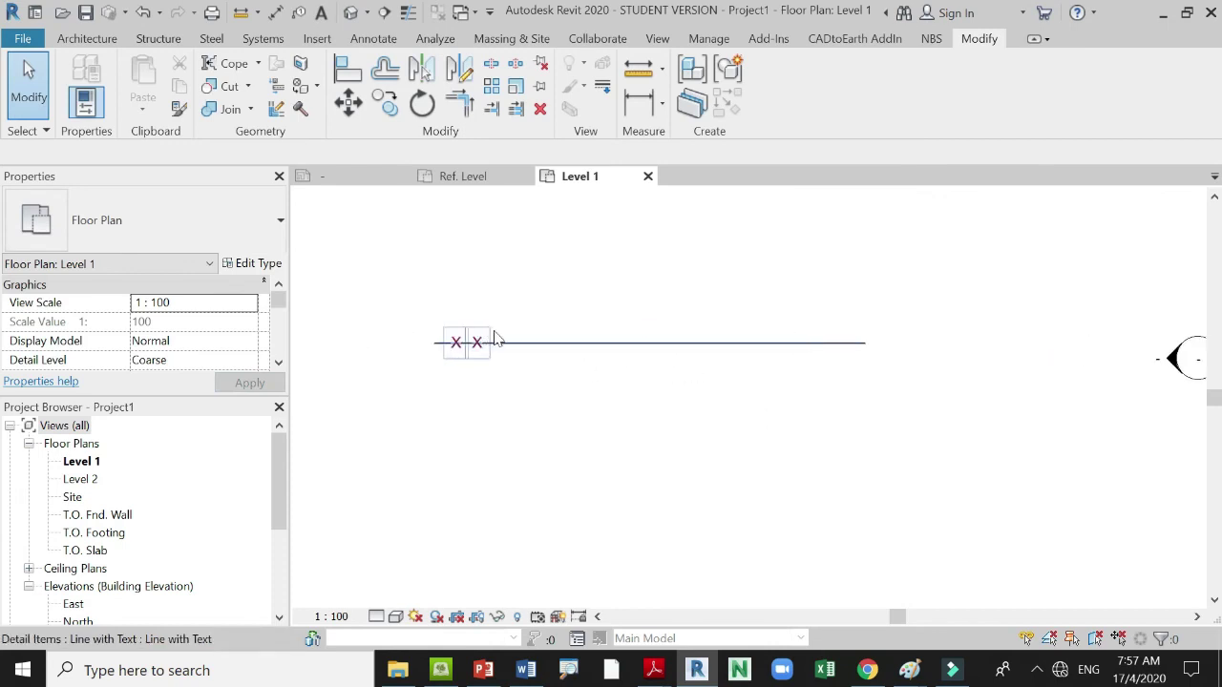
pyautogui.click(551, 359)
pyautogui.moveTo(865, 343); pyautogui.dragTo(519, 395)
# Reselect the Line with Text detail item and reopen it in the Family Editor.
pyautogui.scroll(3, 478, 387)
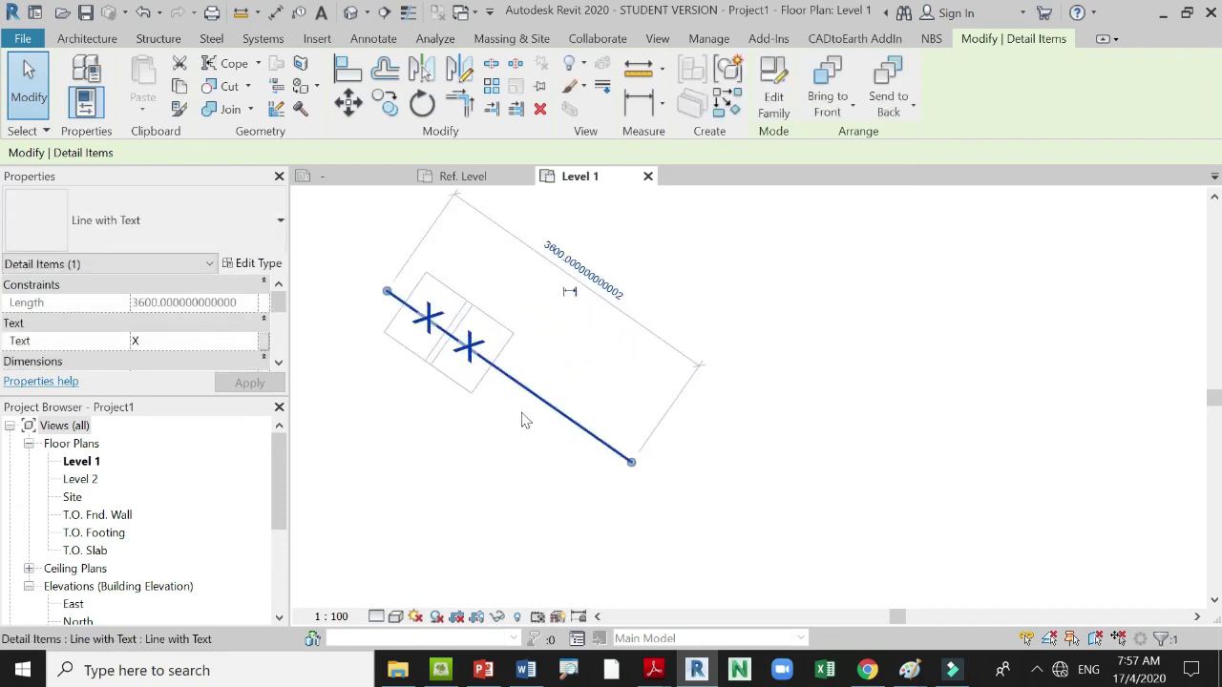
pyautogui.click(490, 390)
pyautogui.click(469, 376)
pyautogui.click(457, 339)
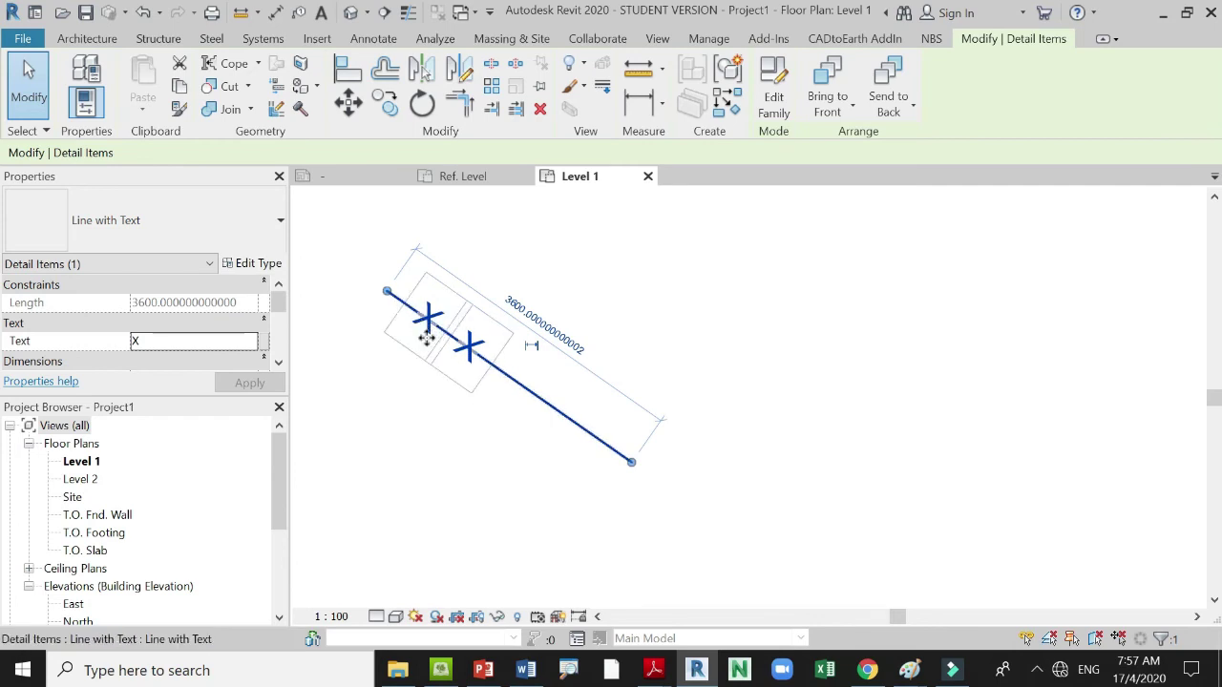
pyautogui.click(773, 94)
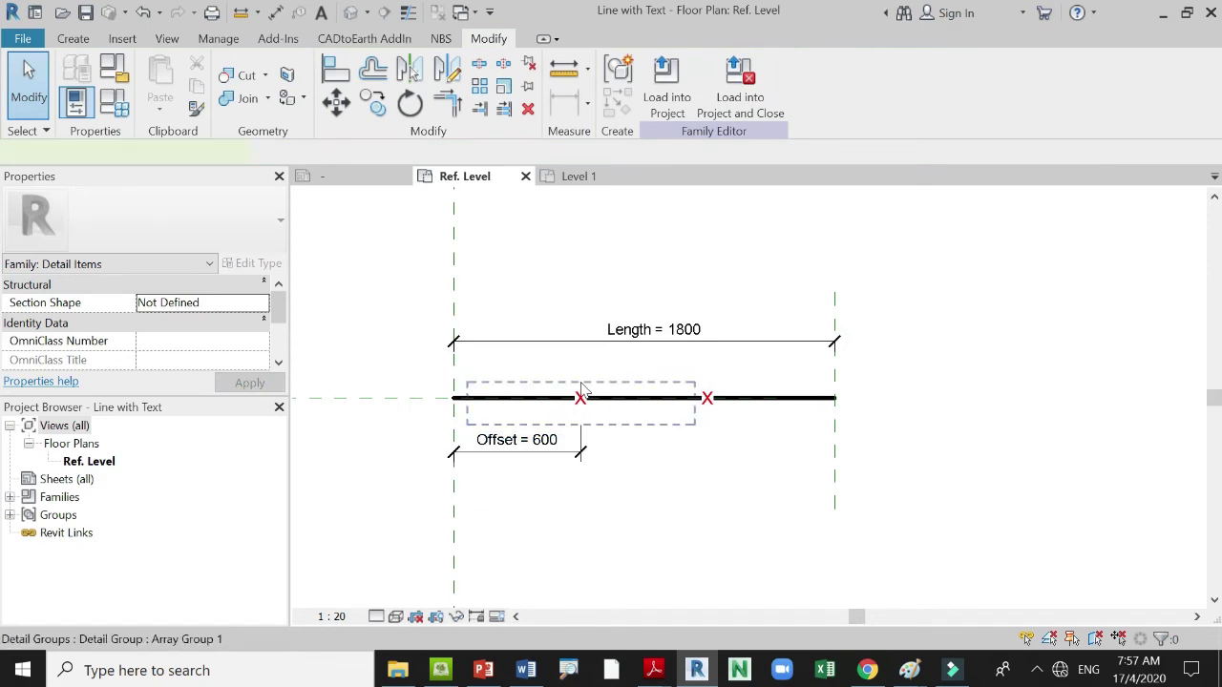
# Label the X array's count with the Array parameter (Length / Offset = 3).
pyautogui.click(584, 391)
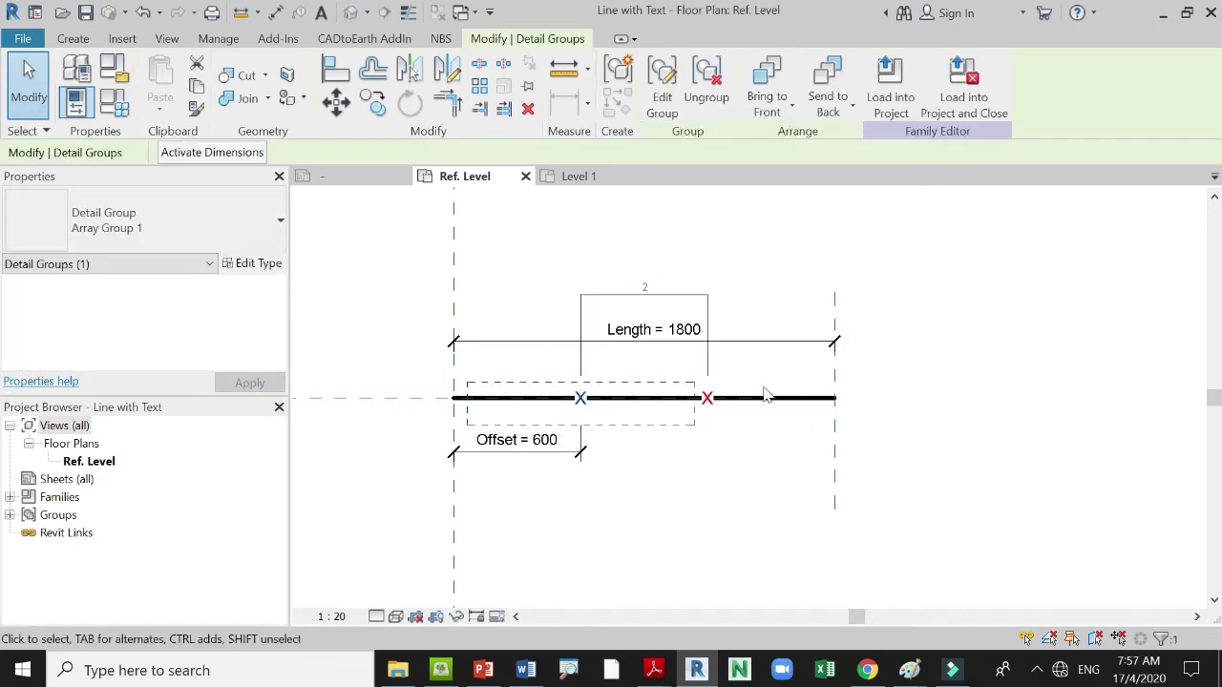
pyautogui.click(584, 325)
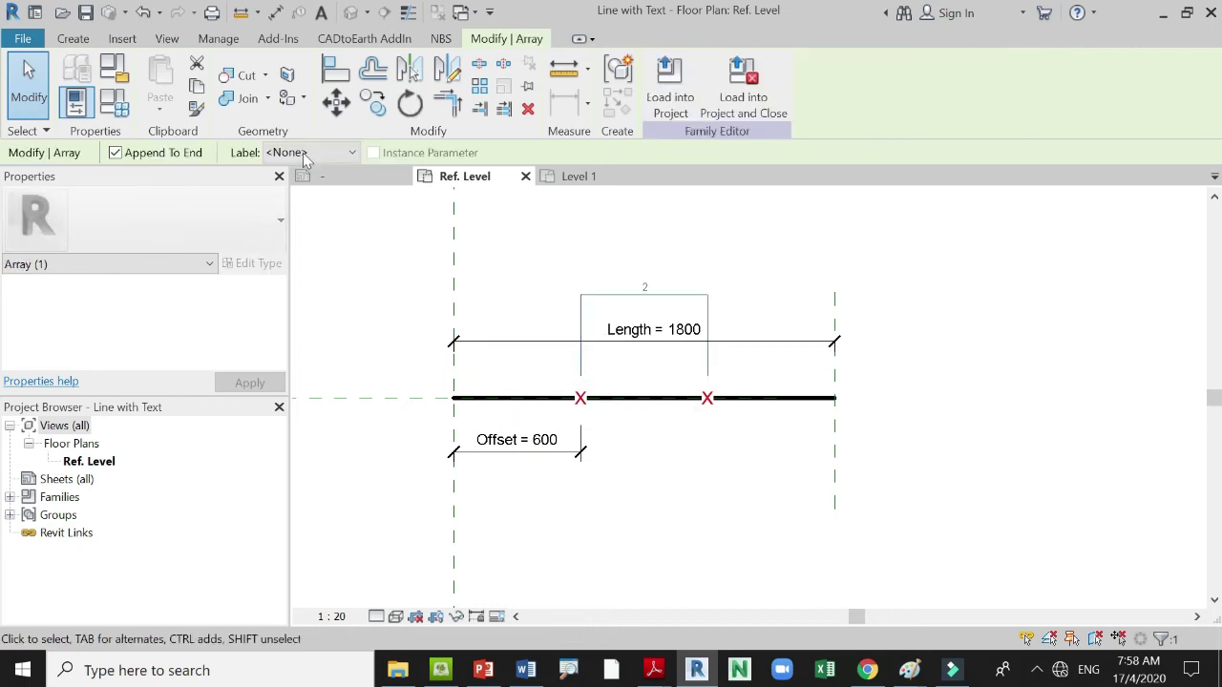
pyautogui.click(331, 153)
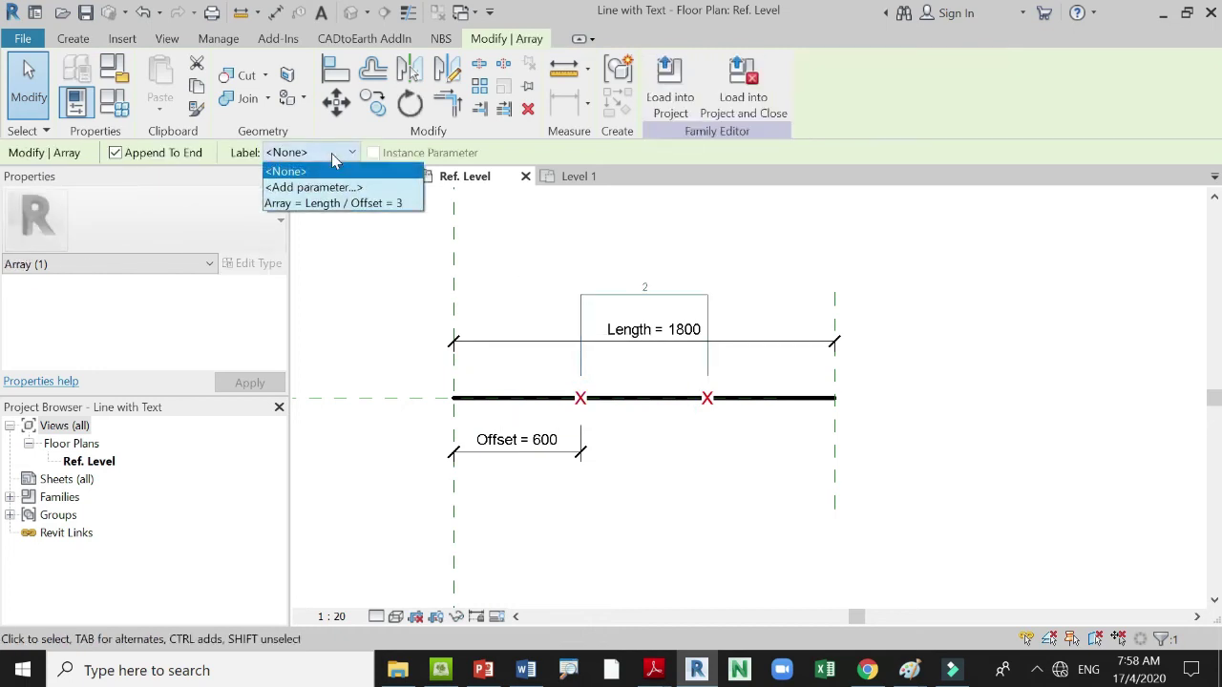
pyautogui.click(346, 203)
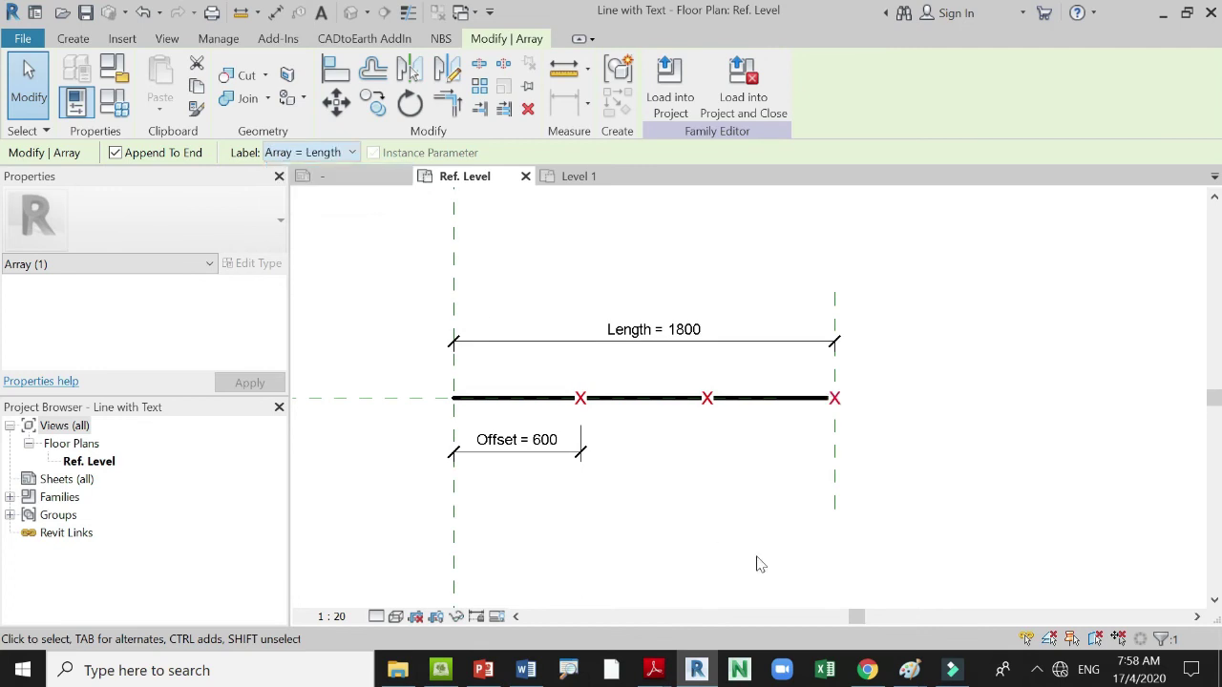
pyautogui.click(655, 398)
pyautogui.click(840, 402)
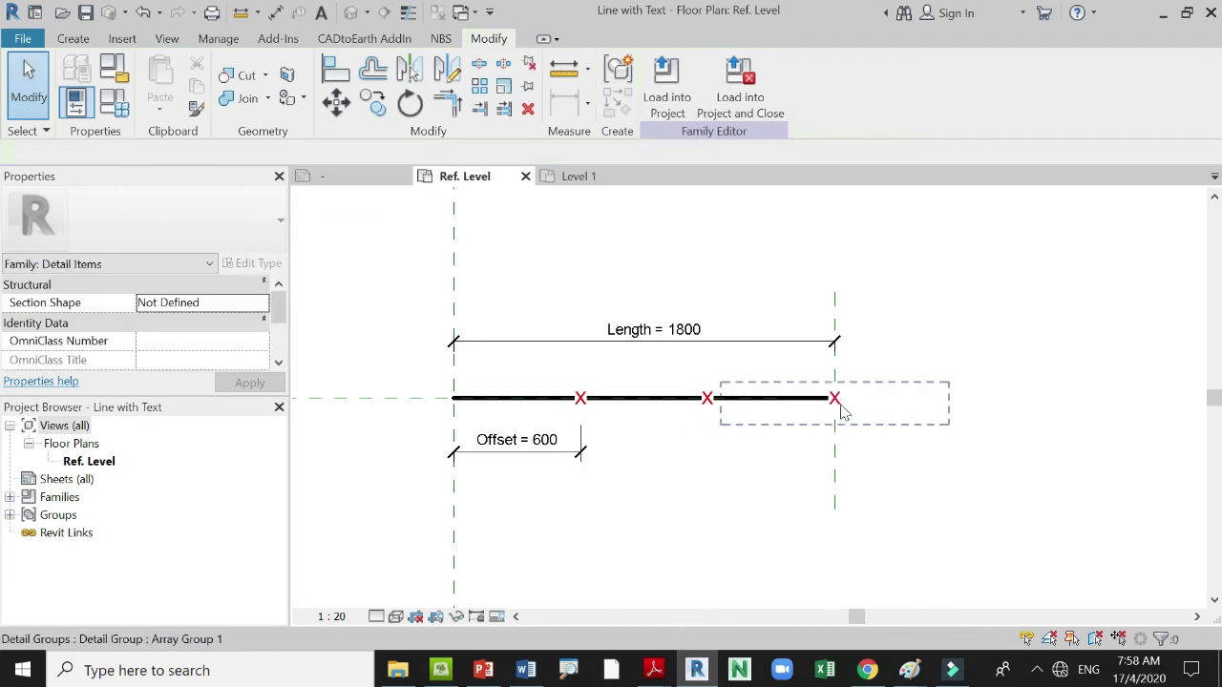
pyautogui.click(115, 103)
# Edit the Array formula to (Length / Offset)-1, leaving two X marks on the line.
pyautogui.click(1061, 358)
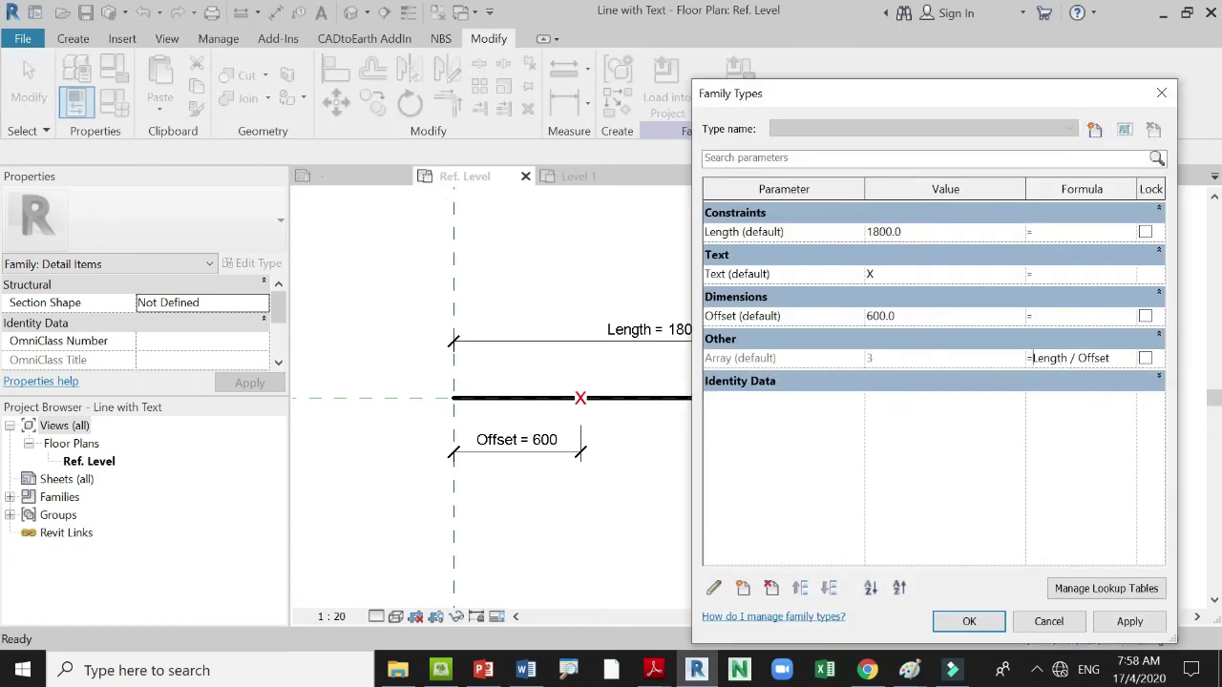
pyautogui.write('(')
pyautogui.moveTo(999, 94); pyautogui.dragTo(493, 106)
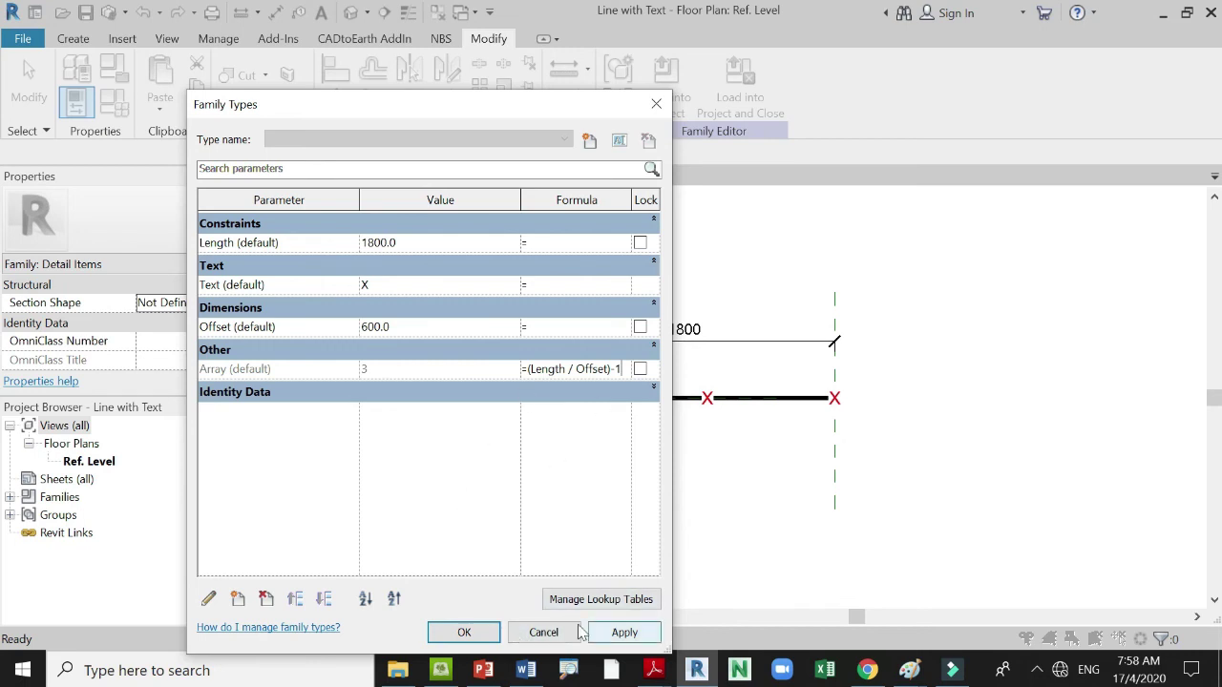
pyautogui.click(464, 633)
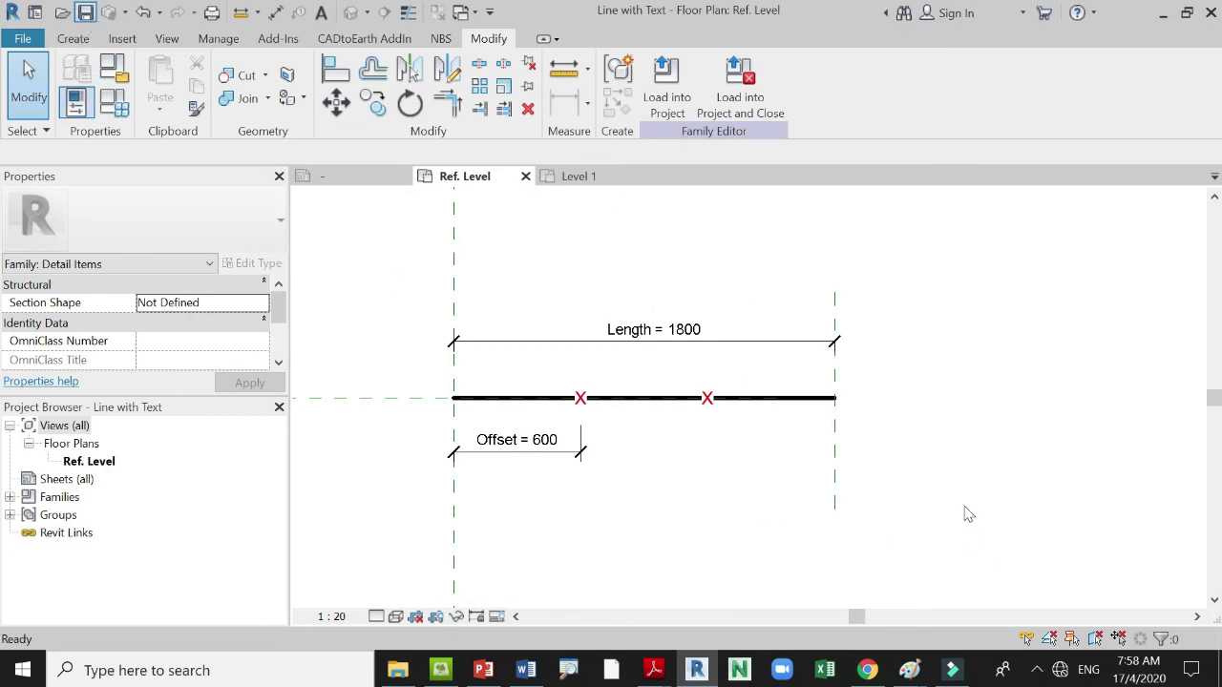
# Load the updated family into Project1, overwriting the existing version and its parameter values.
pyautogui.click(682, 103)
pyautogui.click(954, 517)
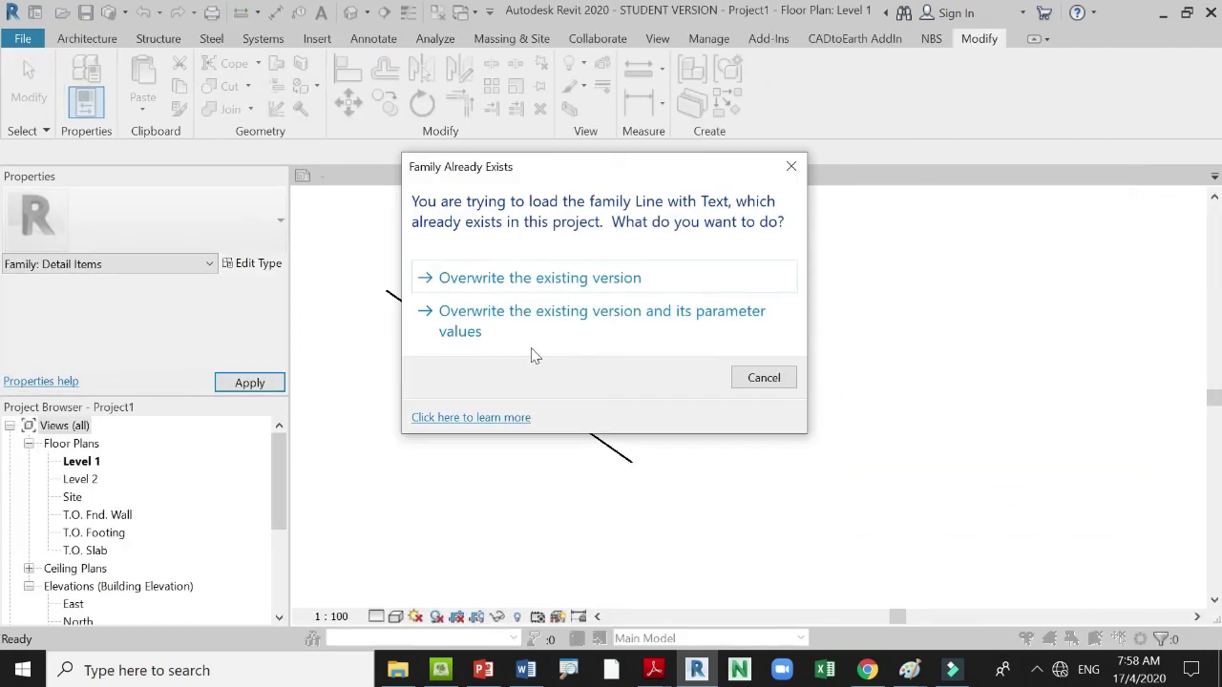
pyautogui.click(545, 315)
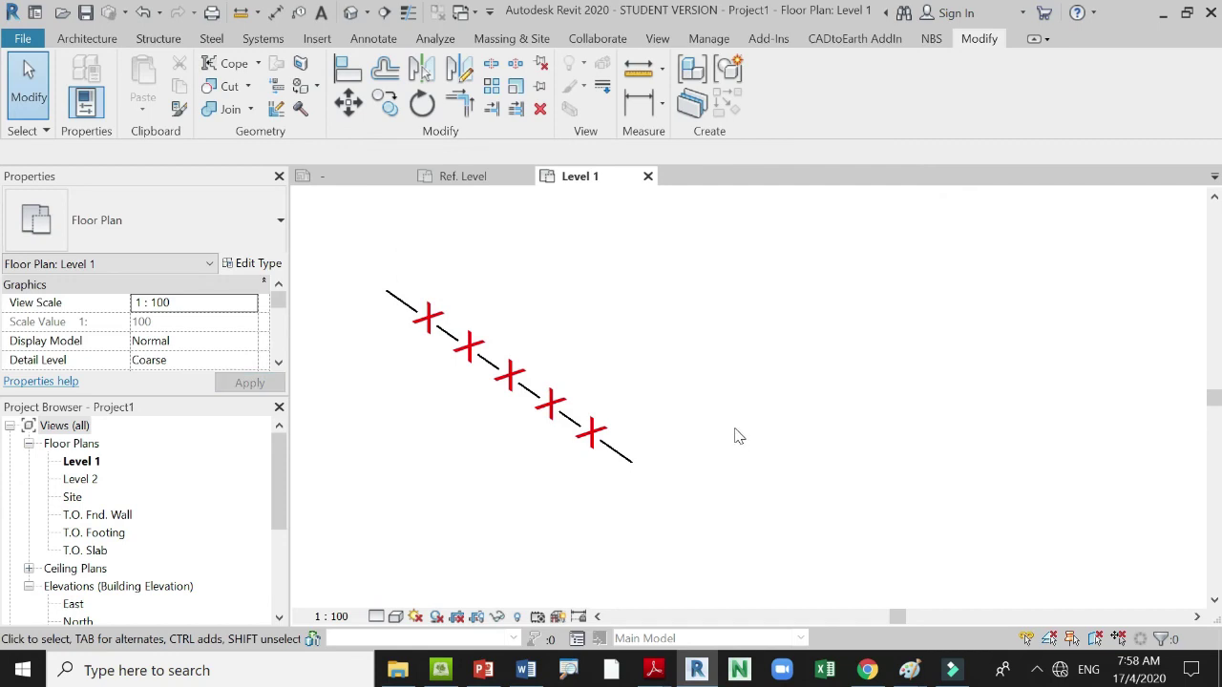
# Lengthen the diagonal X line so eight evenly spaced red Xs appear.
pyautogui.click(633, 464)
pyautogui.moveTo(633, 464); pyautogui.dragTo(812, 459)
pyautogui.click(827, 423)
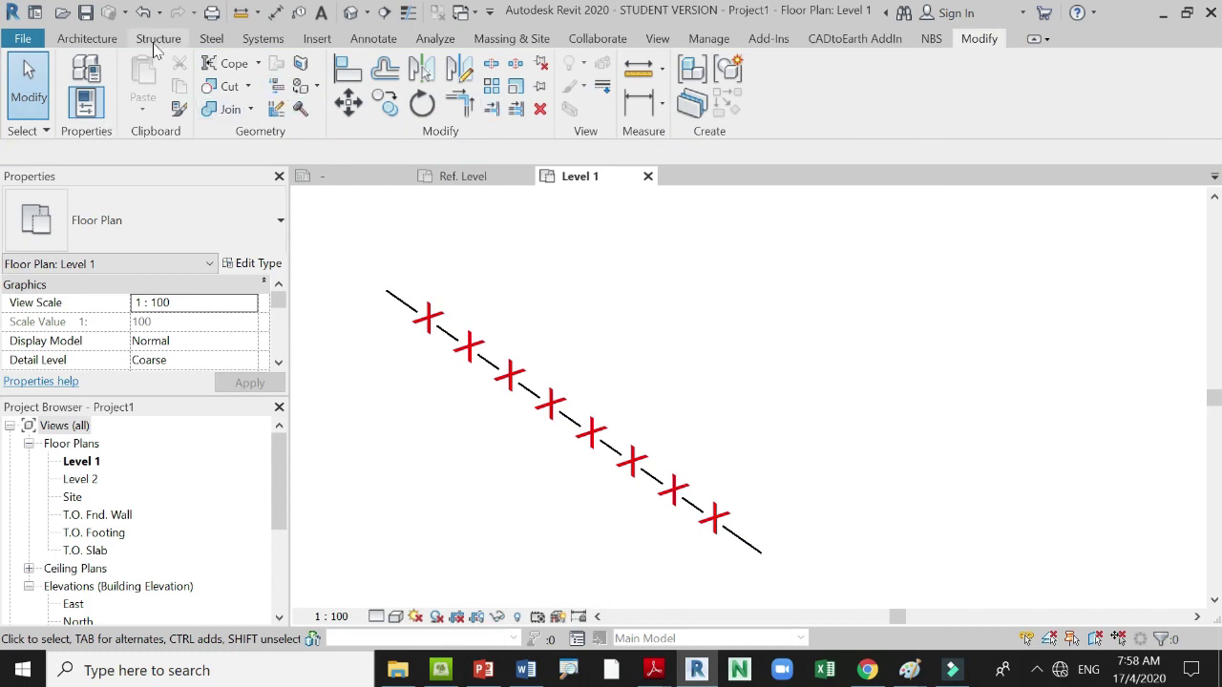
# Place a 6000 horizontal Line with Text detail and a 2100 vertical one below its right end.
pyautogui.click(375, 40)
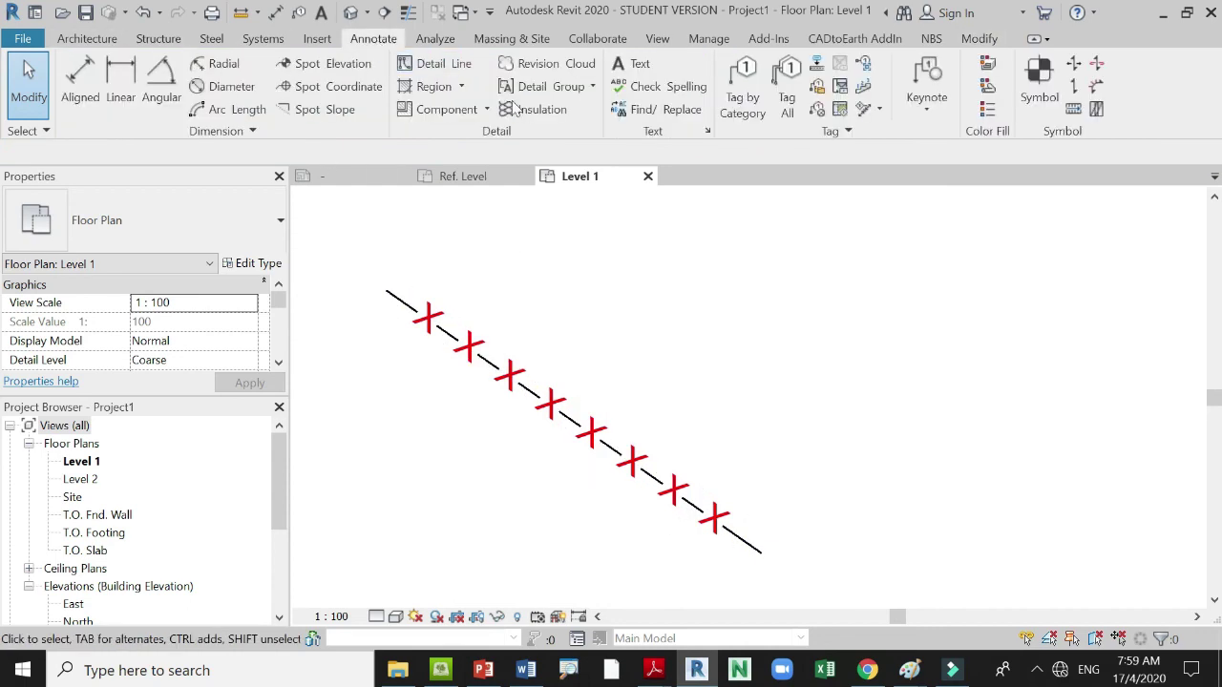
pyautogui.click(445, 108)
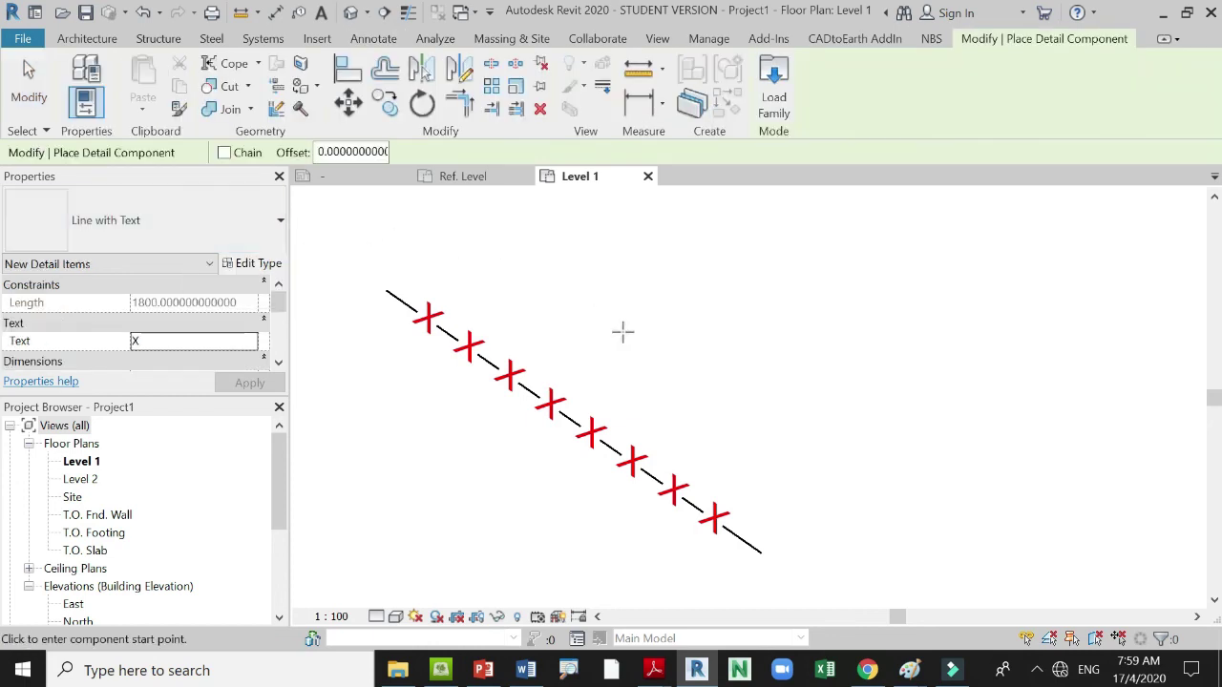
pyautogui.click(386, 289)
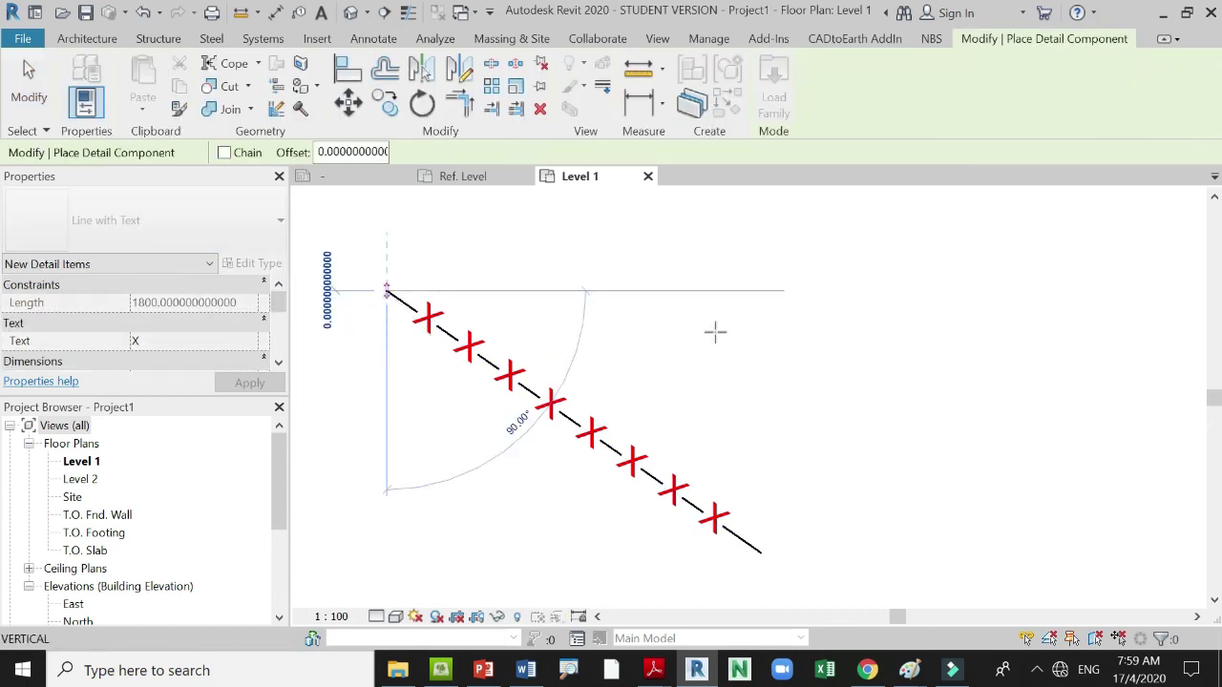
pyautogui.click(883, 291)
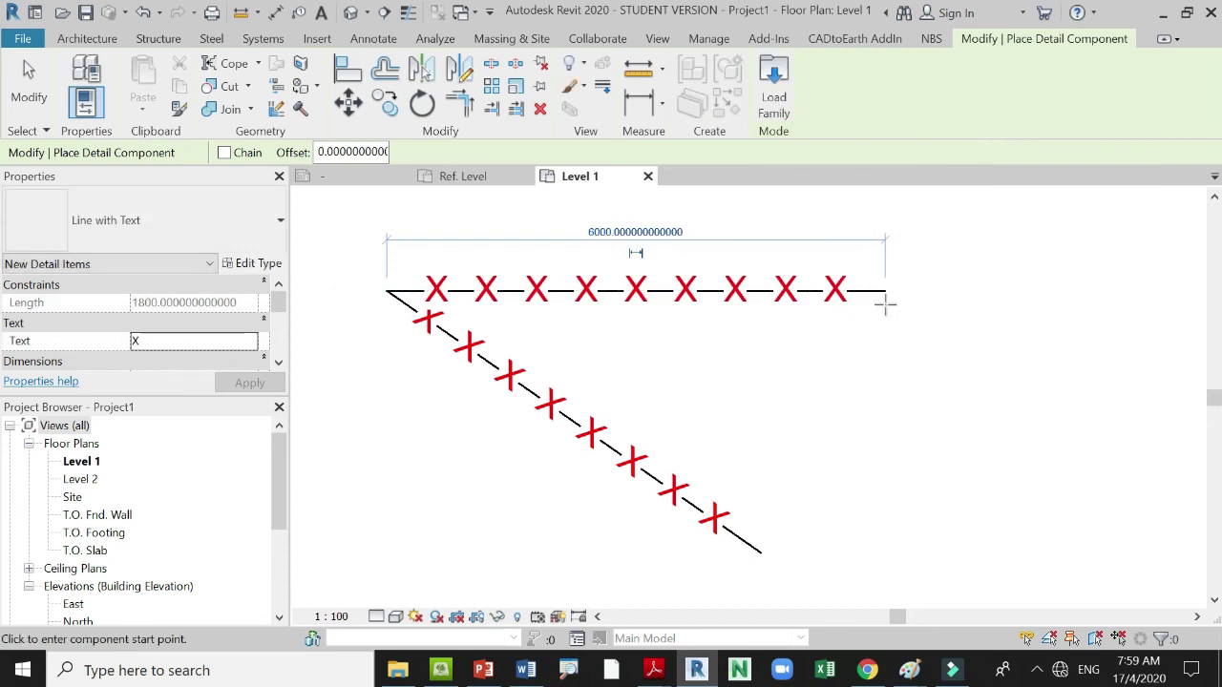
pyautogui.click(885, 291)
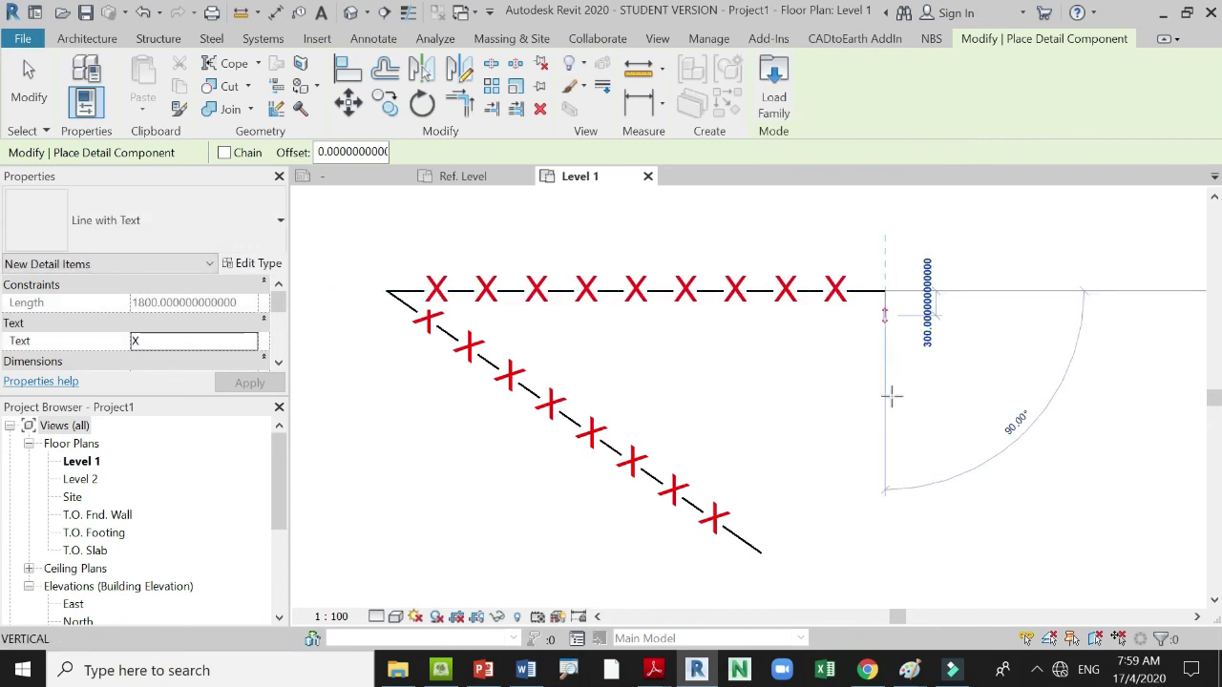
pyautogui.click(885, 472)
pyautogui.press('Escape')
pyautogui.press('Escape')
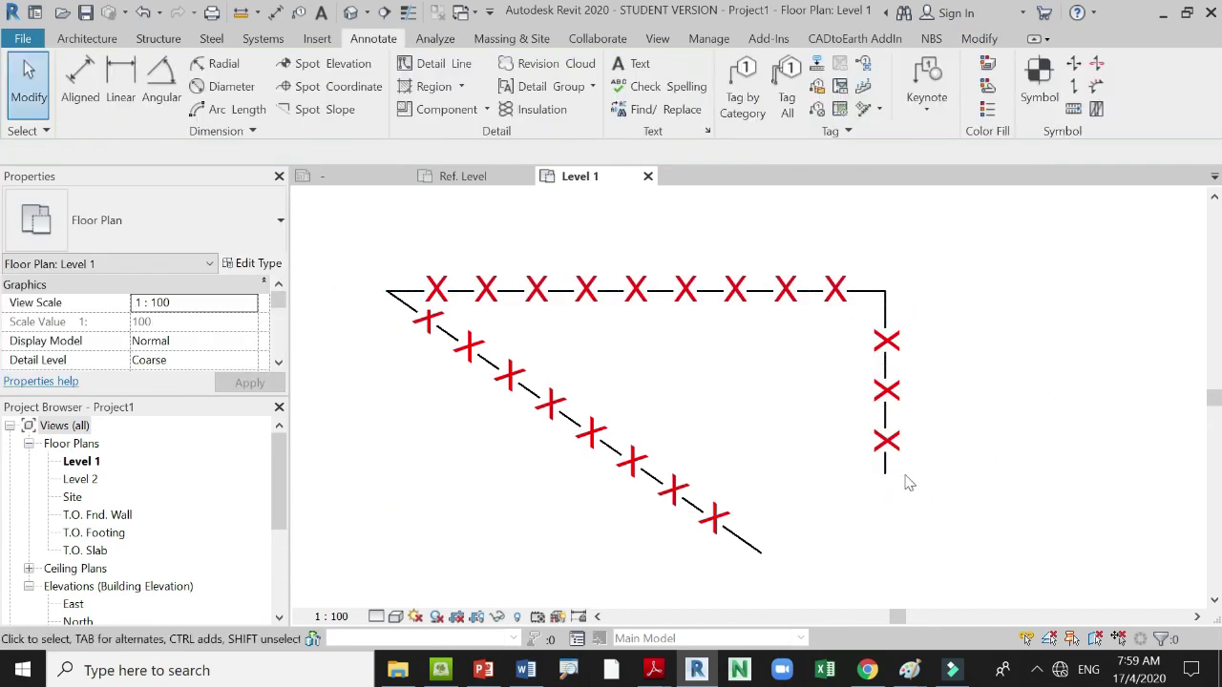